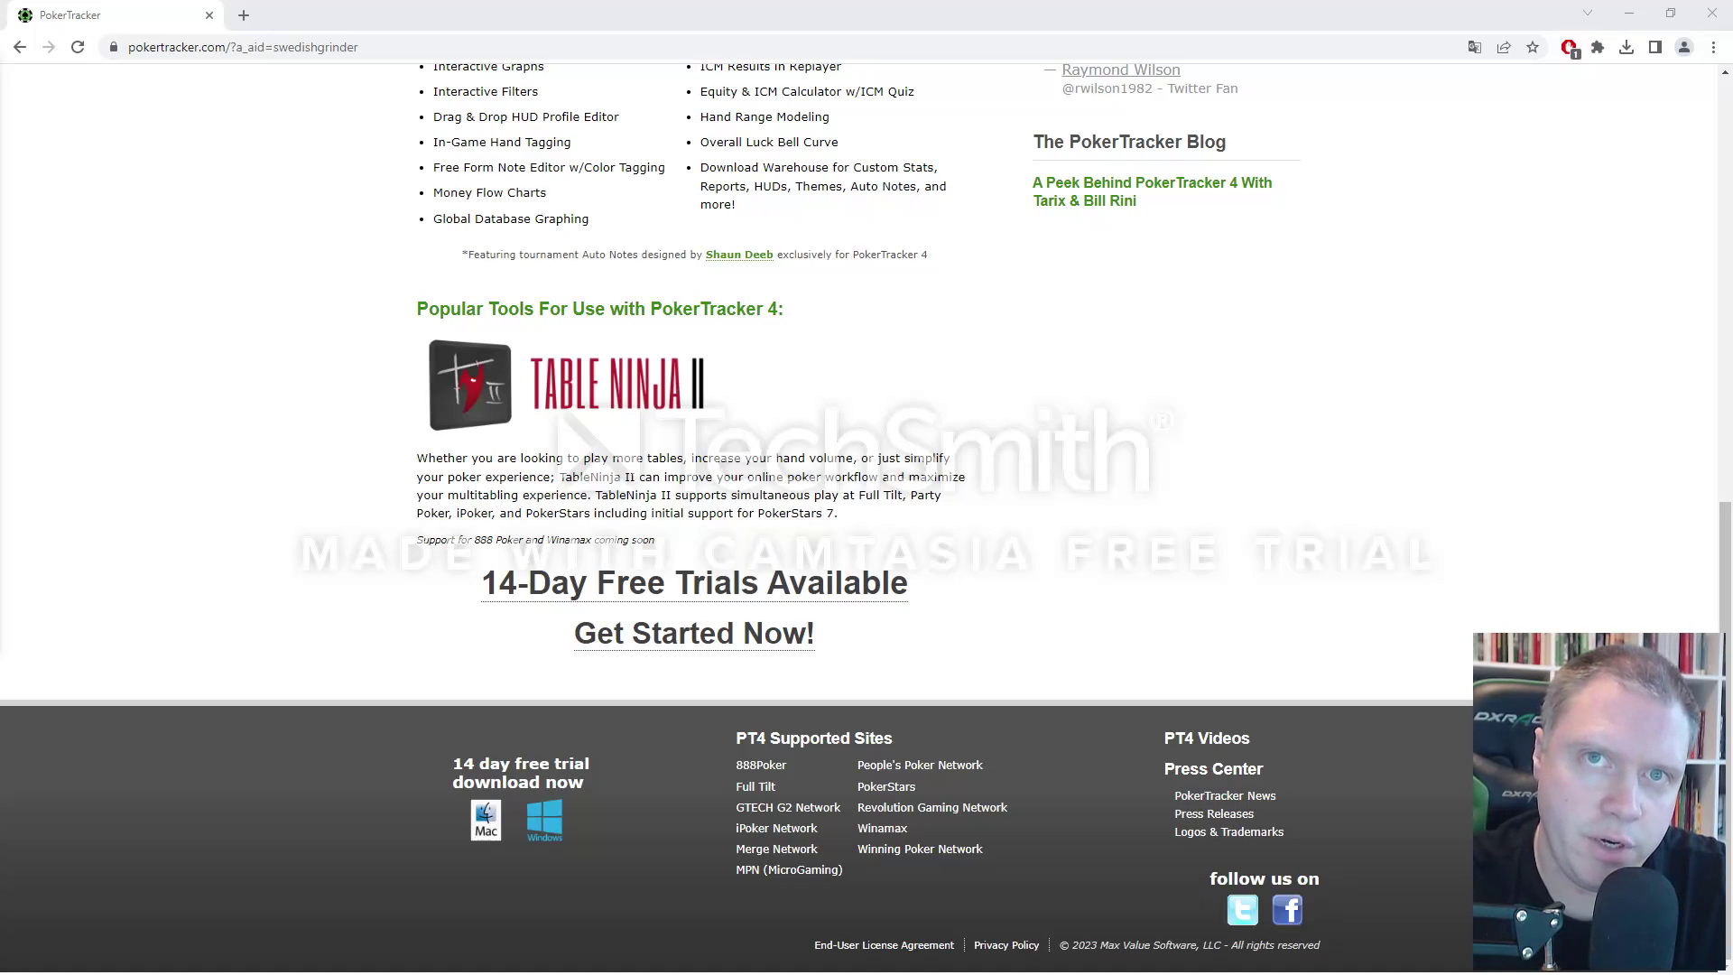
# Review the PokerTracker home page address, the product overview and the list of supported poker sites.
pyautogui.click(375, 45)
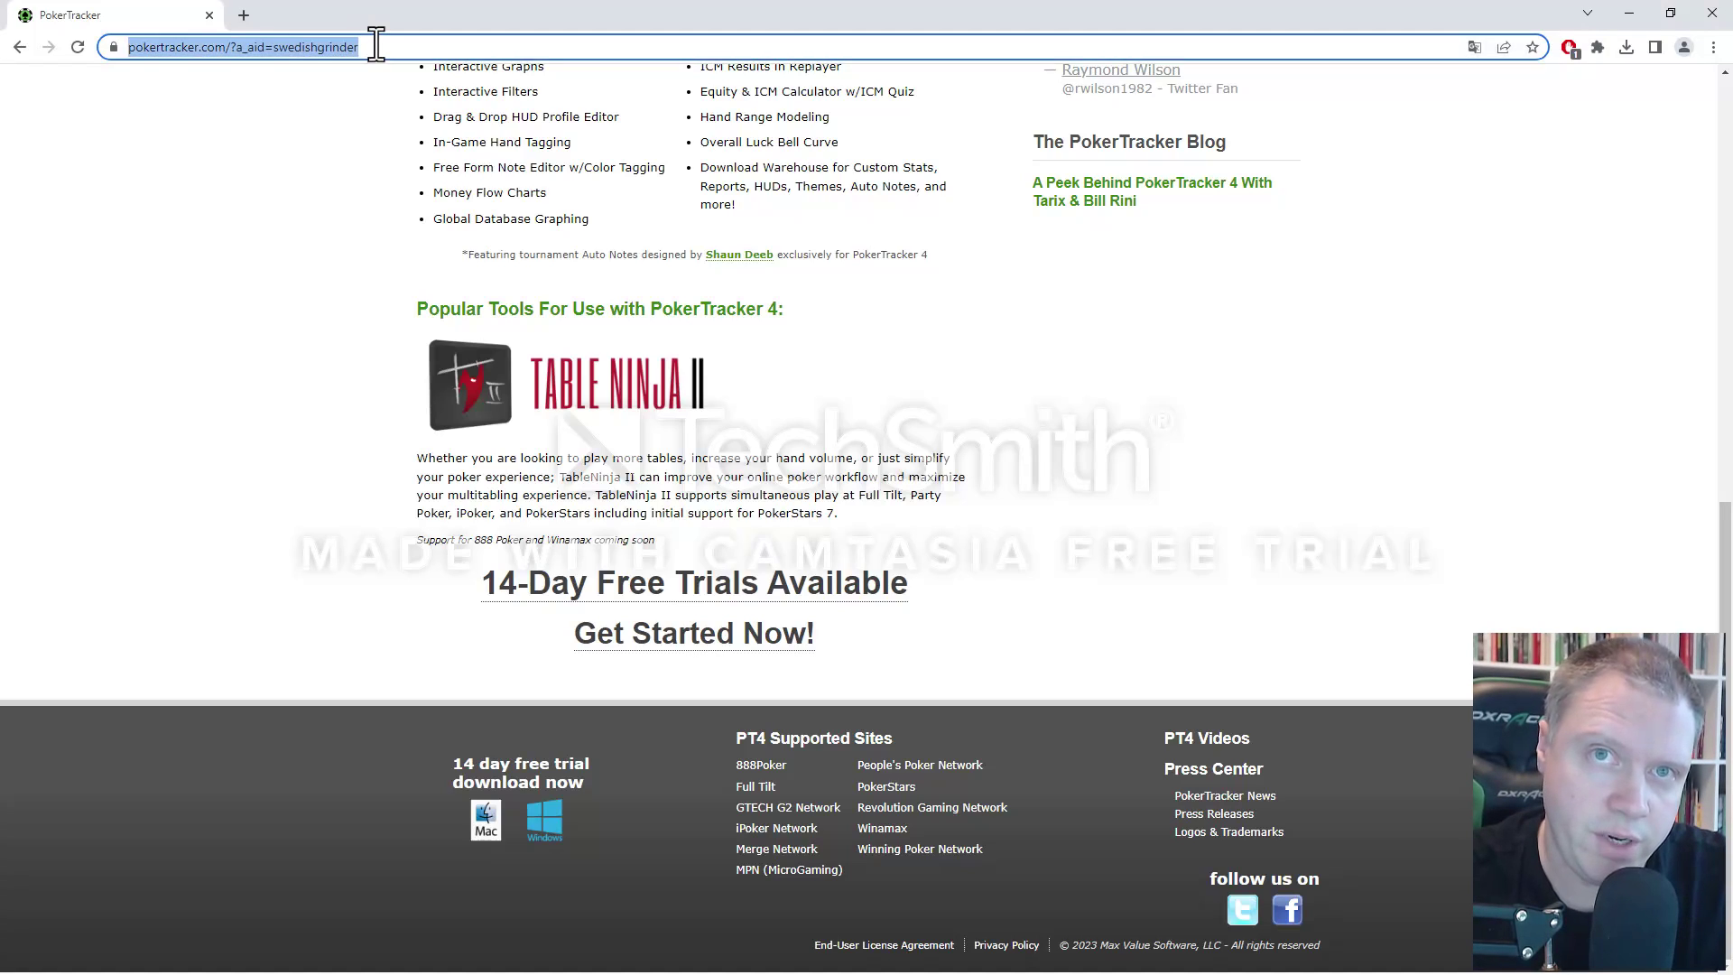
pyautogui.click(494, 214)
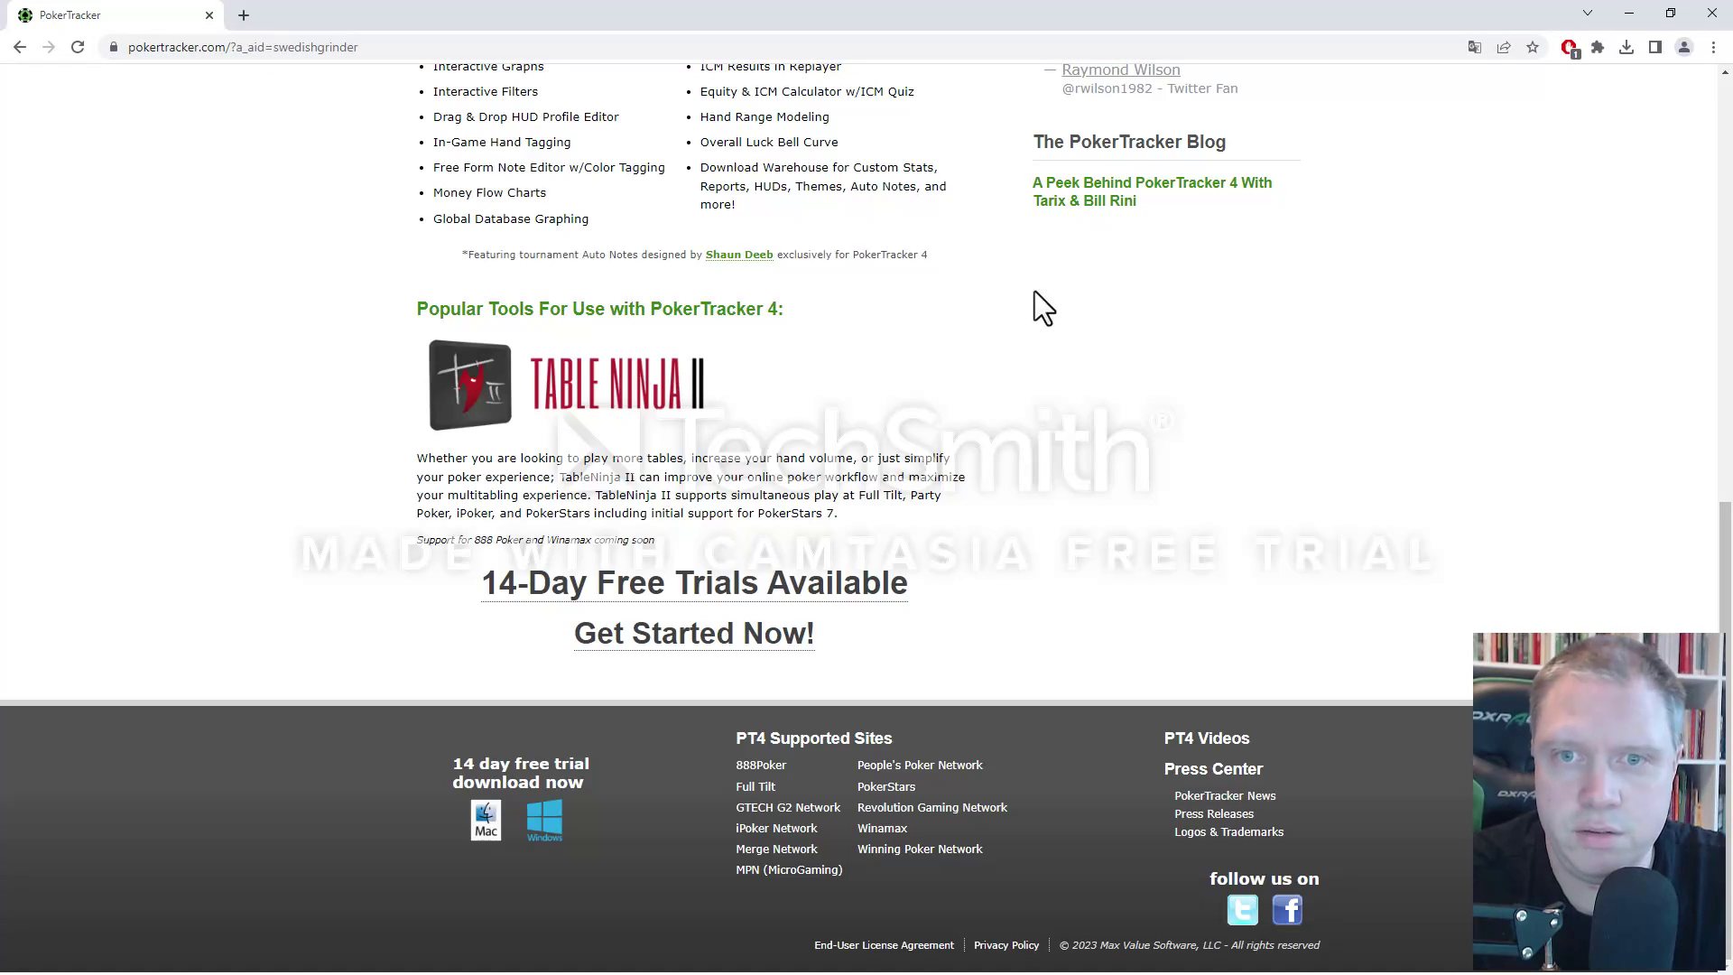
pyautogui.scroll(9, 880, 442)
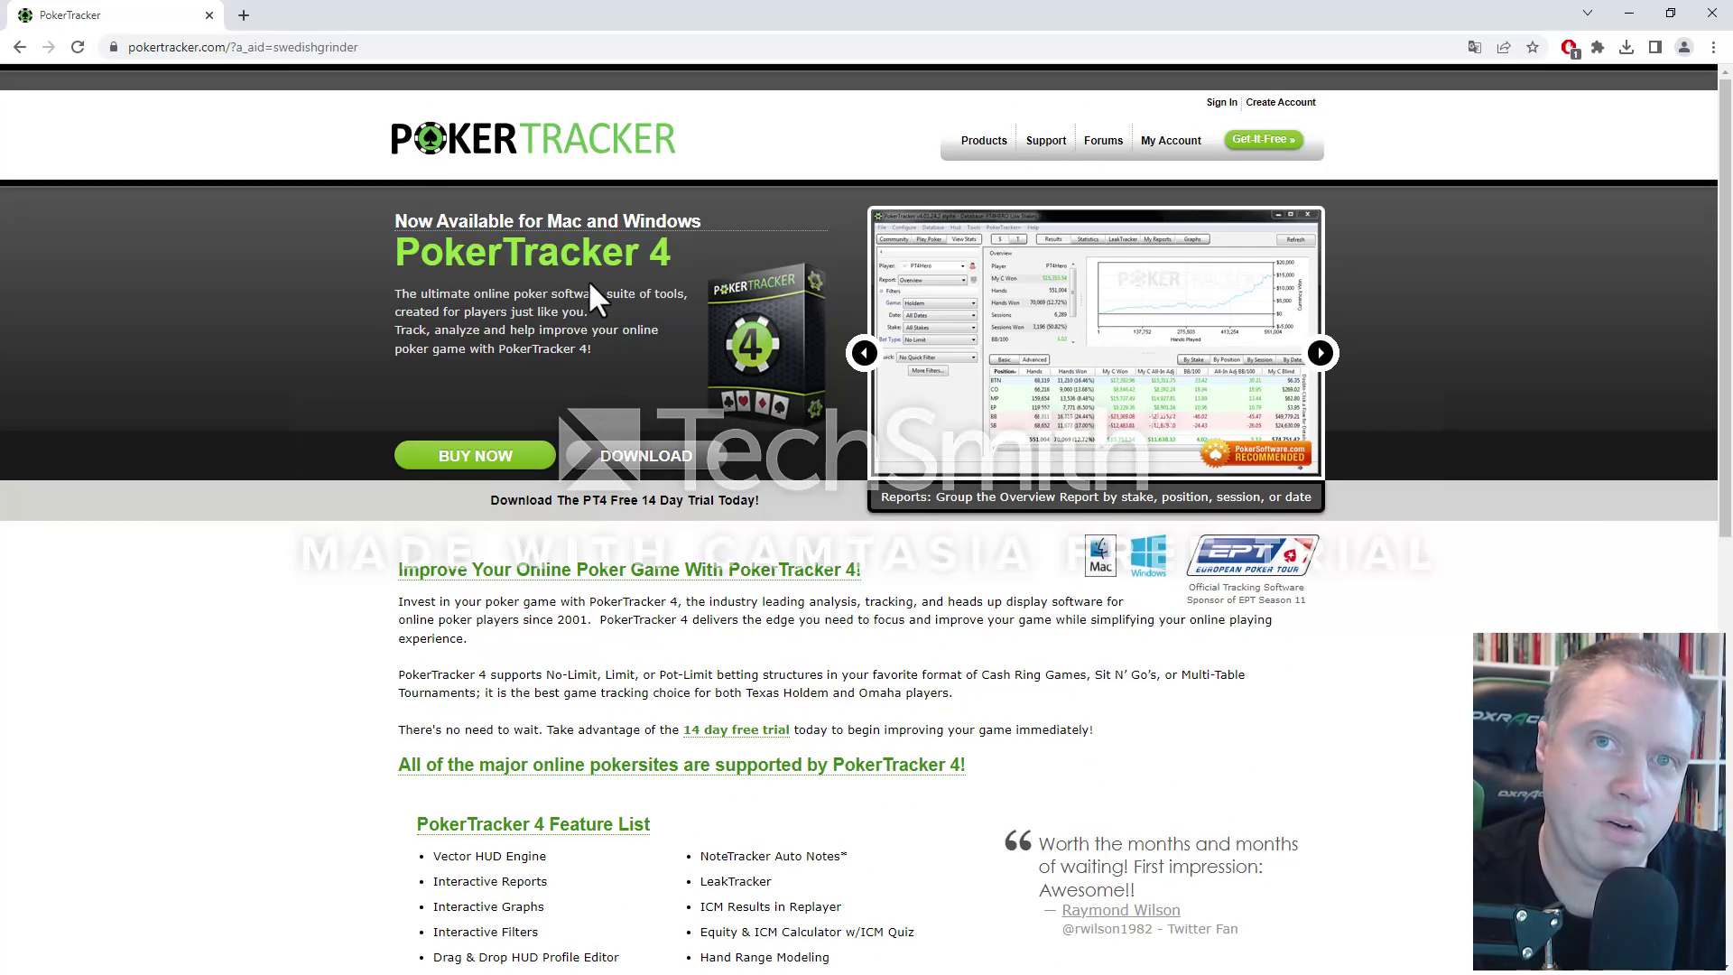
pyautogui.scroll(-9, 788, 377)
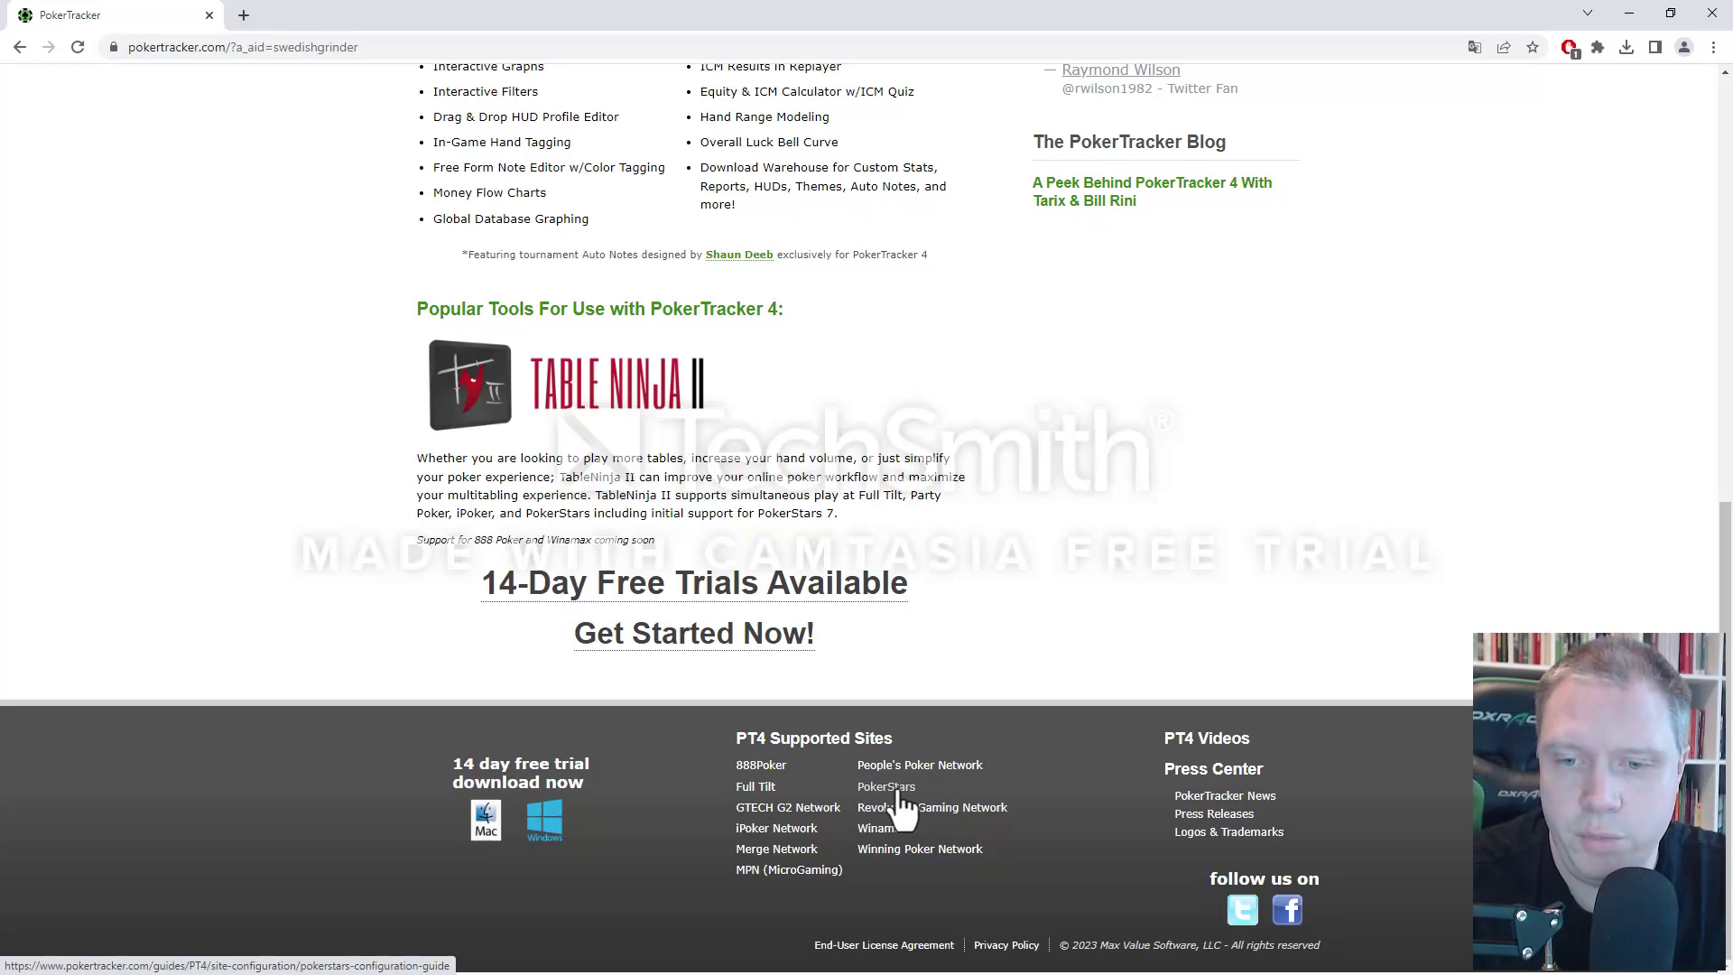
pyautogui.scroll(10, 964, 778)
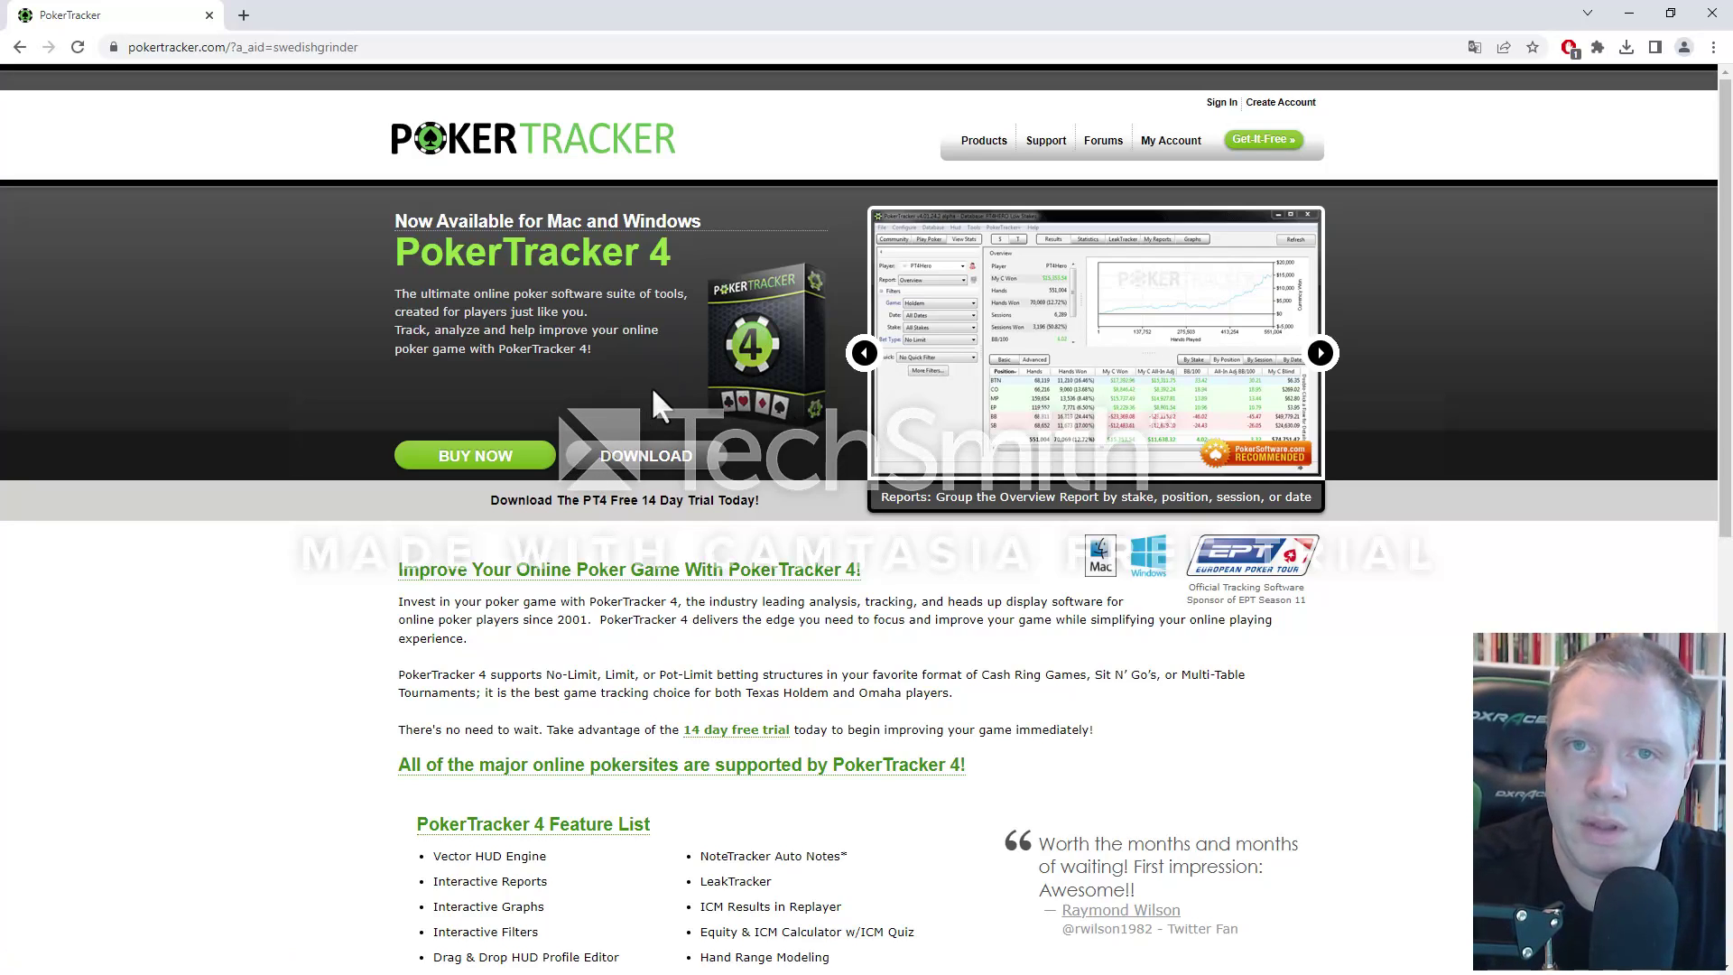
# Download the stable Windows version of PokerTracker 4 (4.17.5) and launch its installer.
pyautogui.click(642, 460)
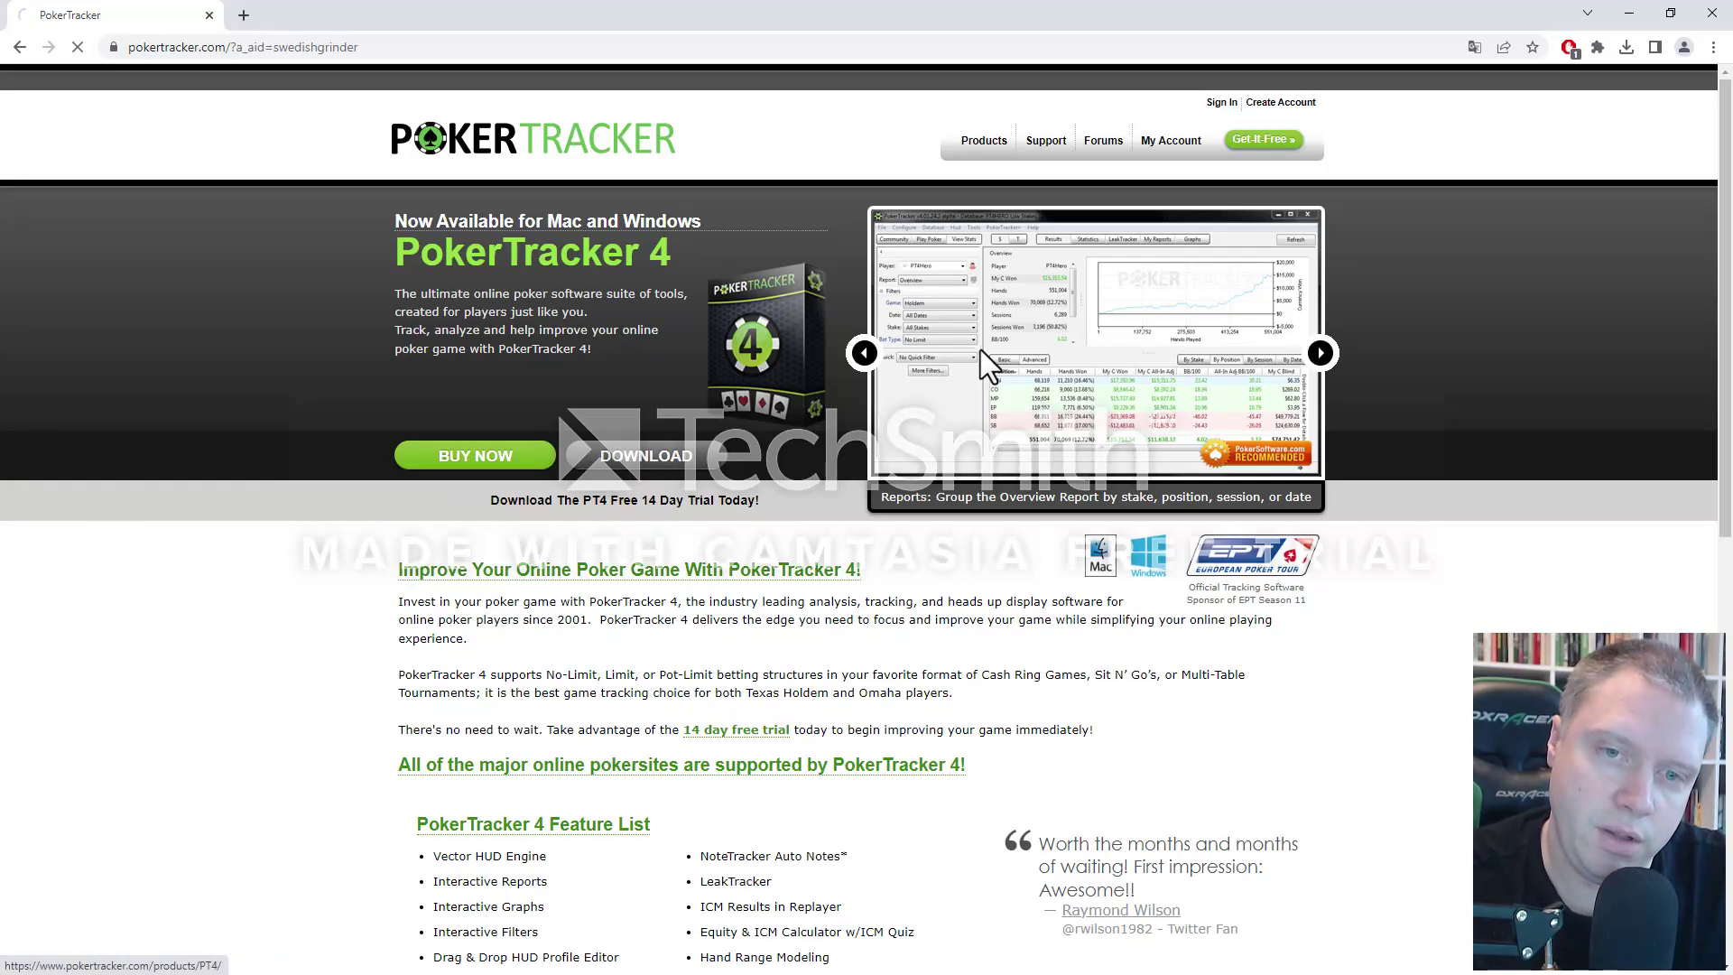
pyautogui.scroll(-1, 880, 538)
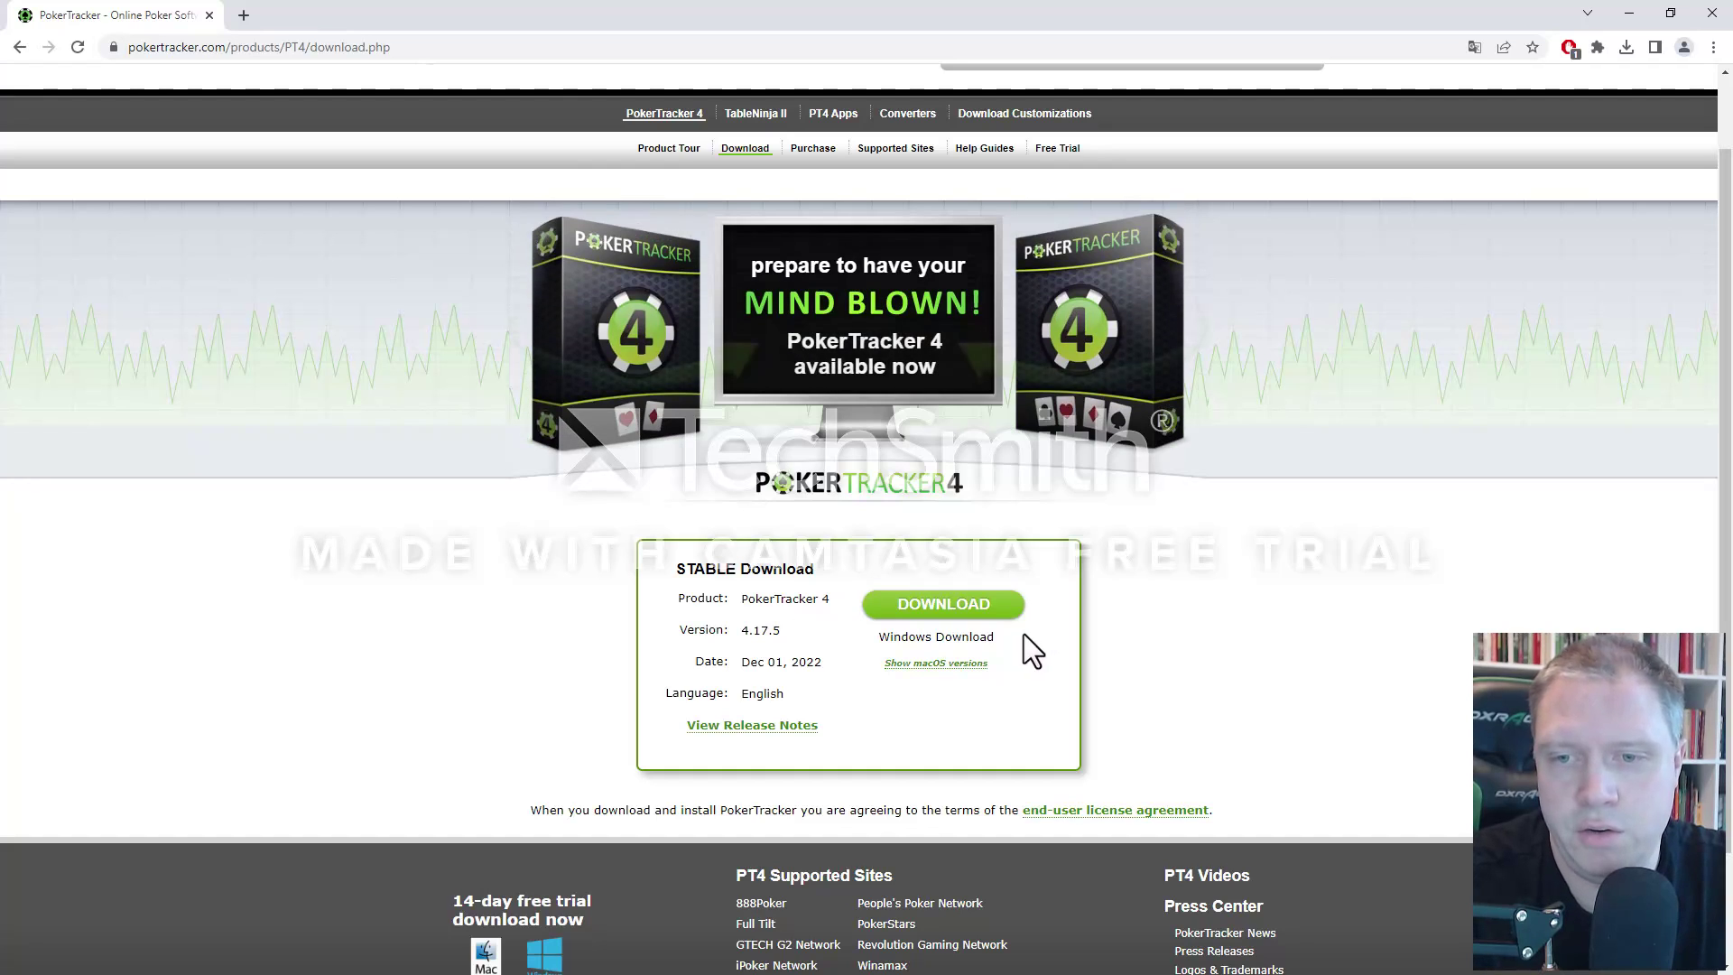
pyautogui.click(920, 664)
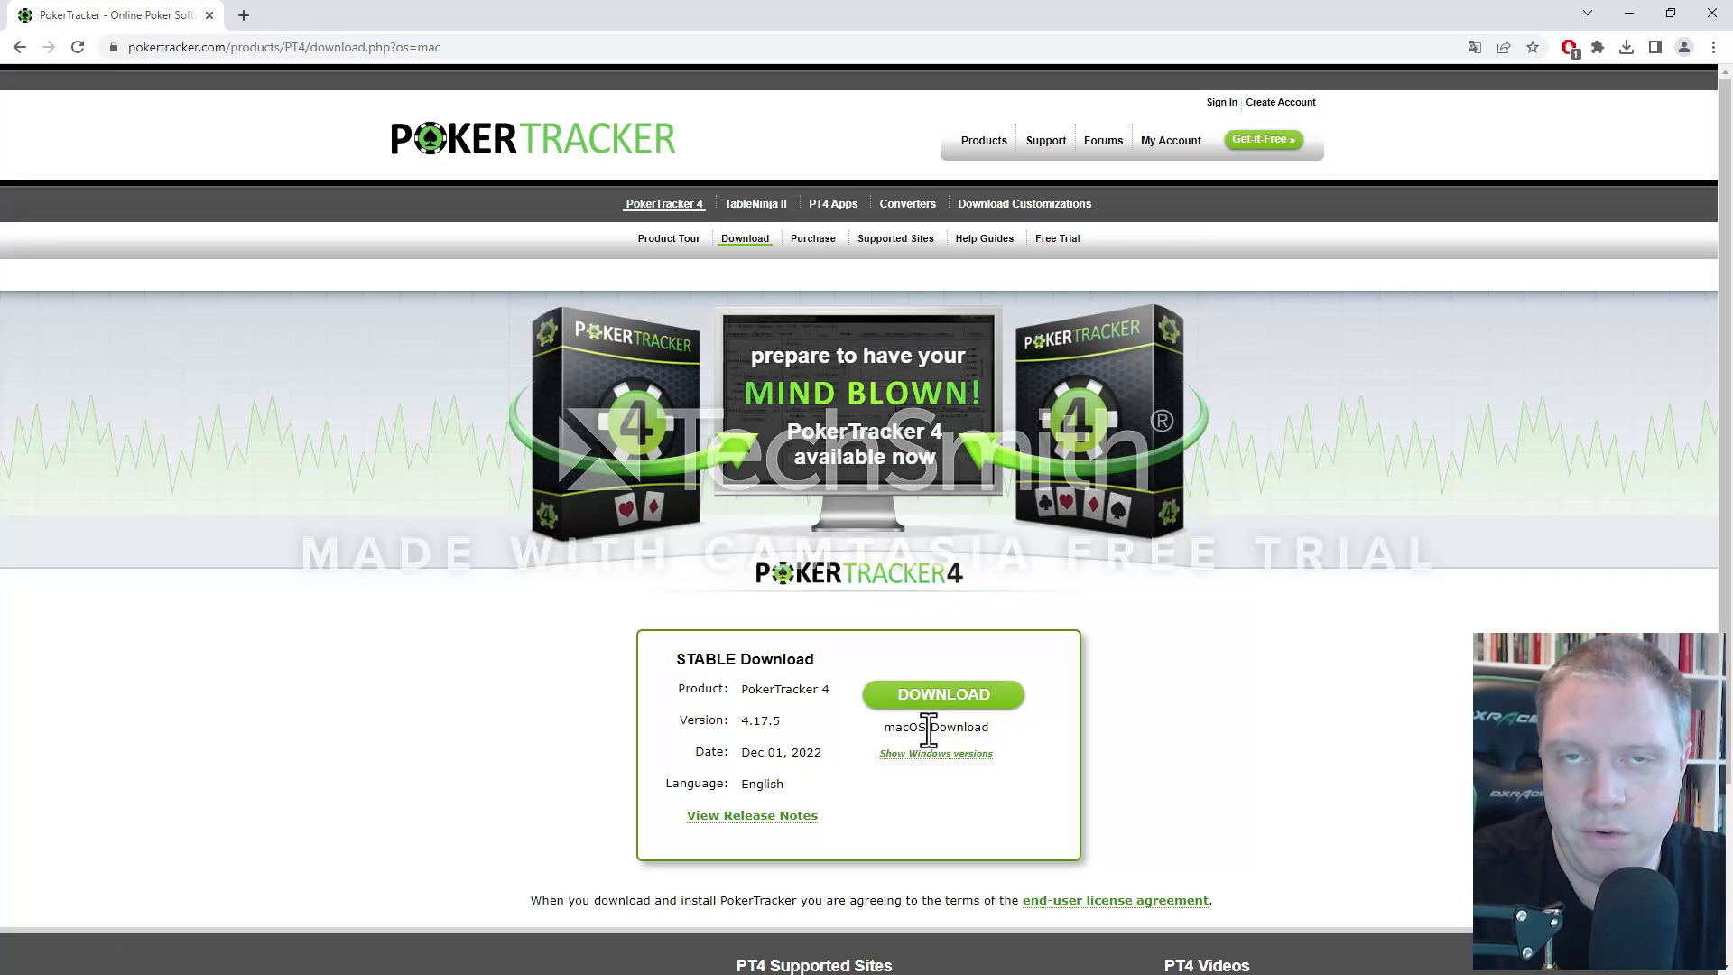
pyautogui.click(937, 755)
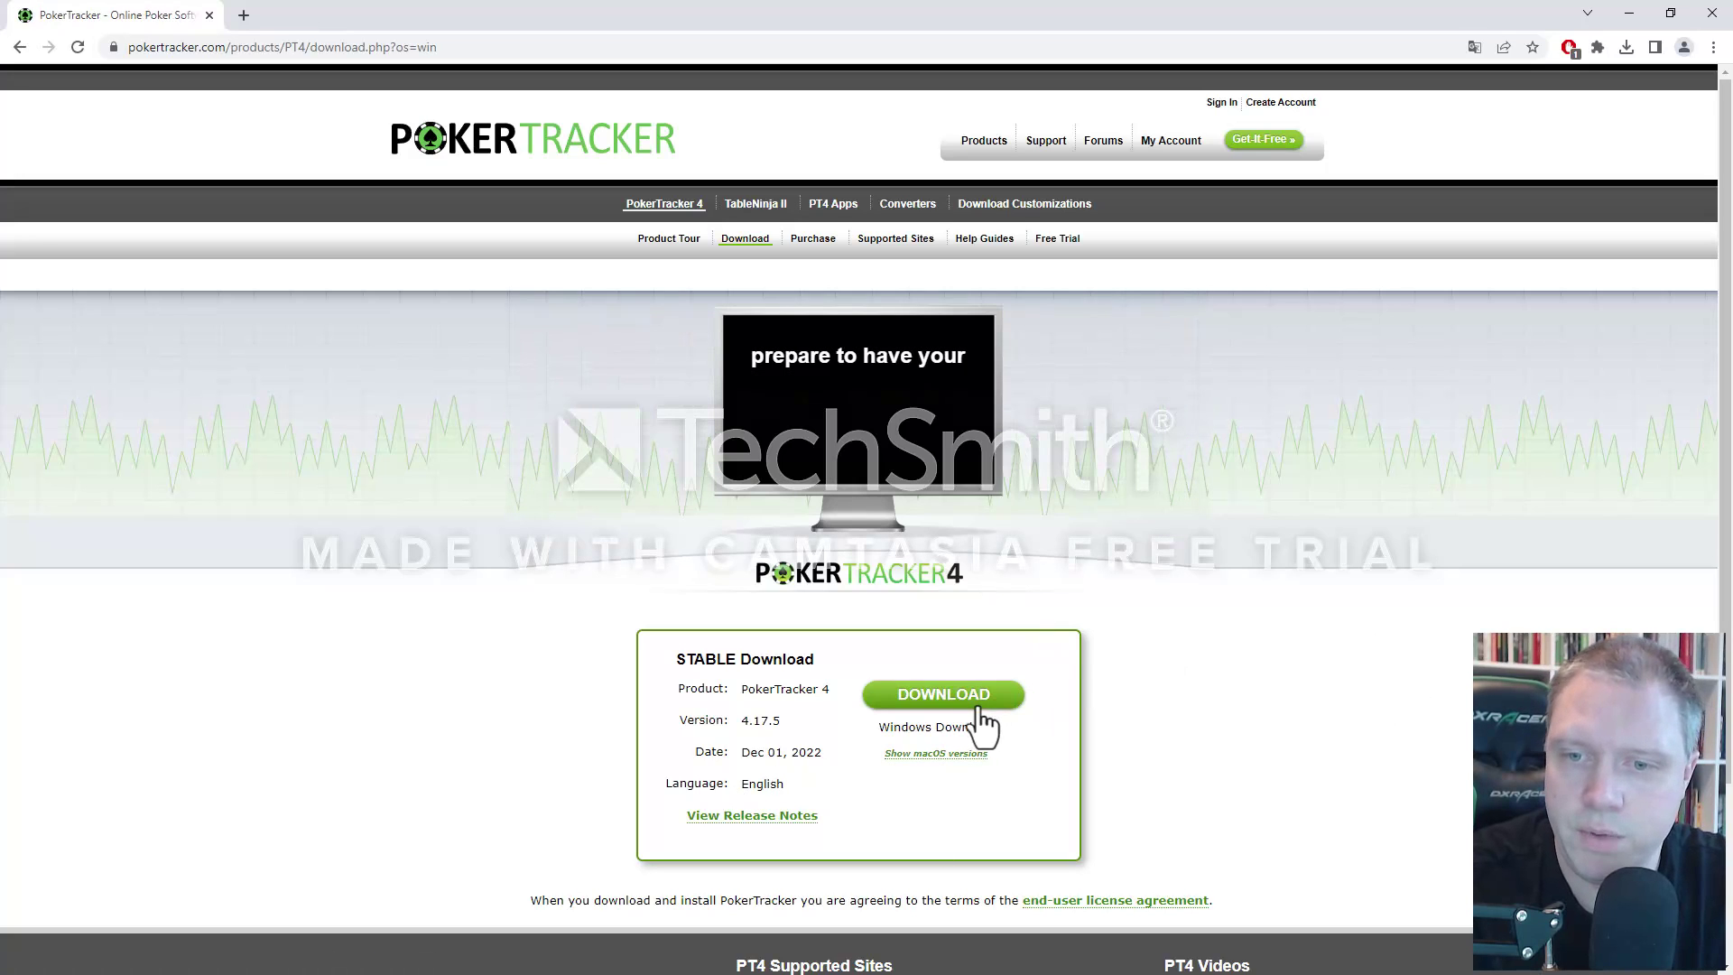
pyautogui.click(964, 697)
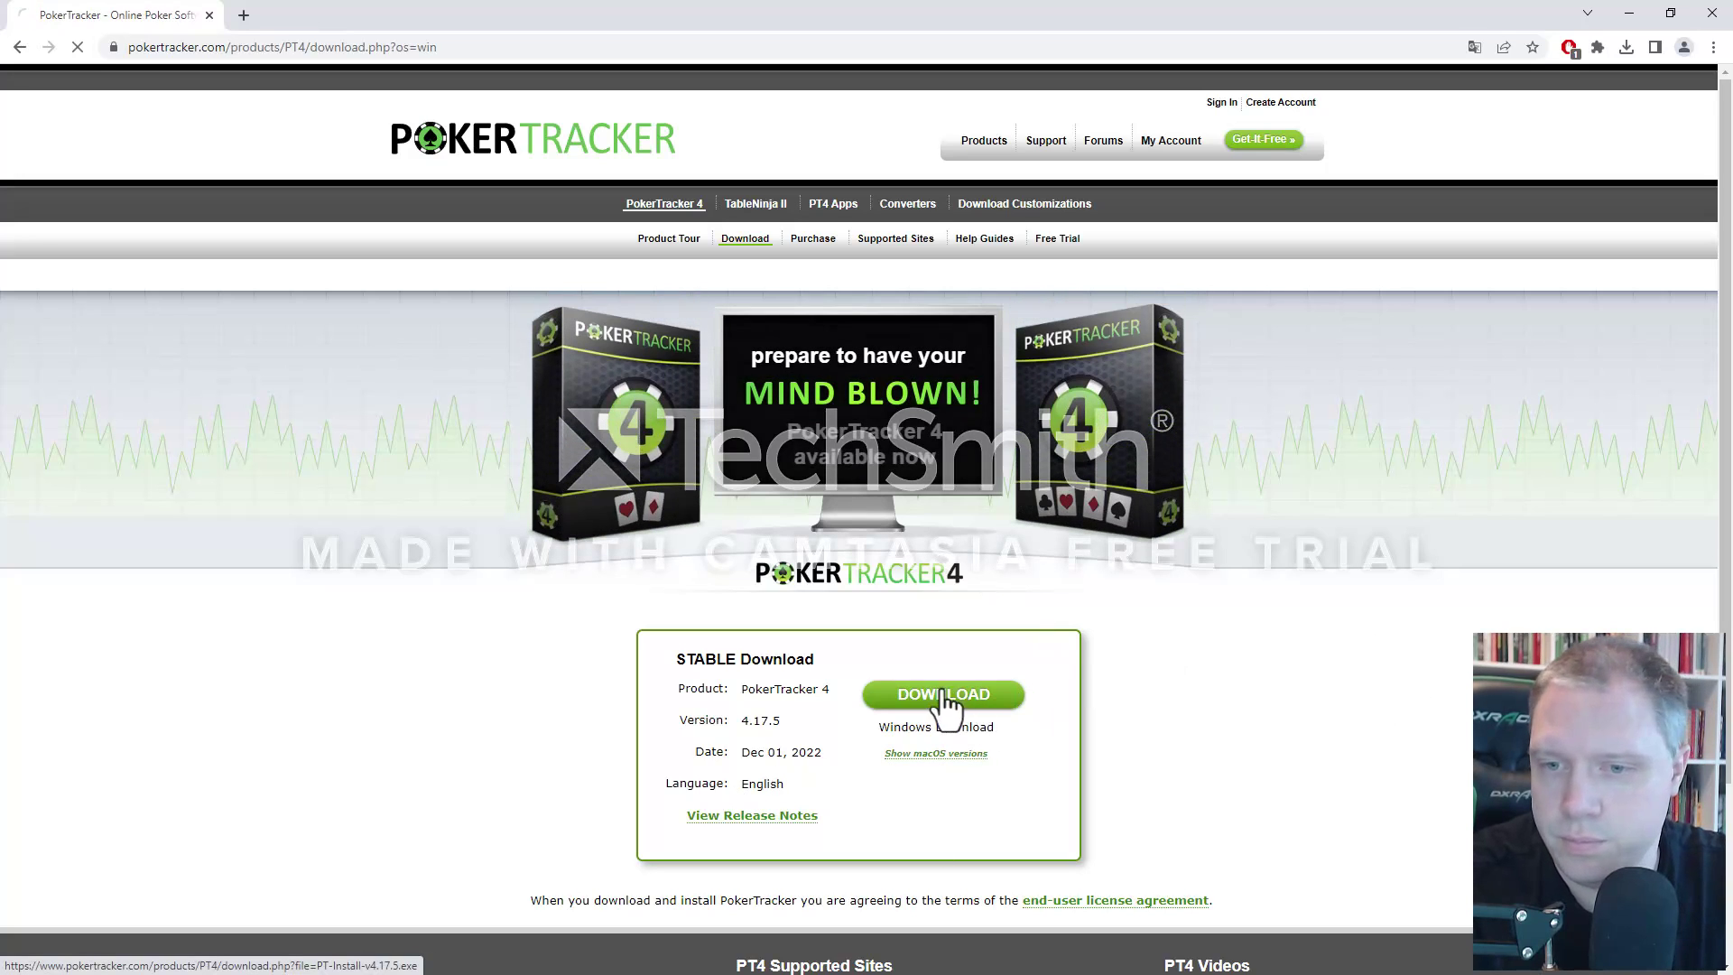
pyautogui.click(1520, 95)
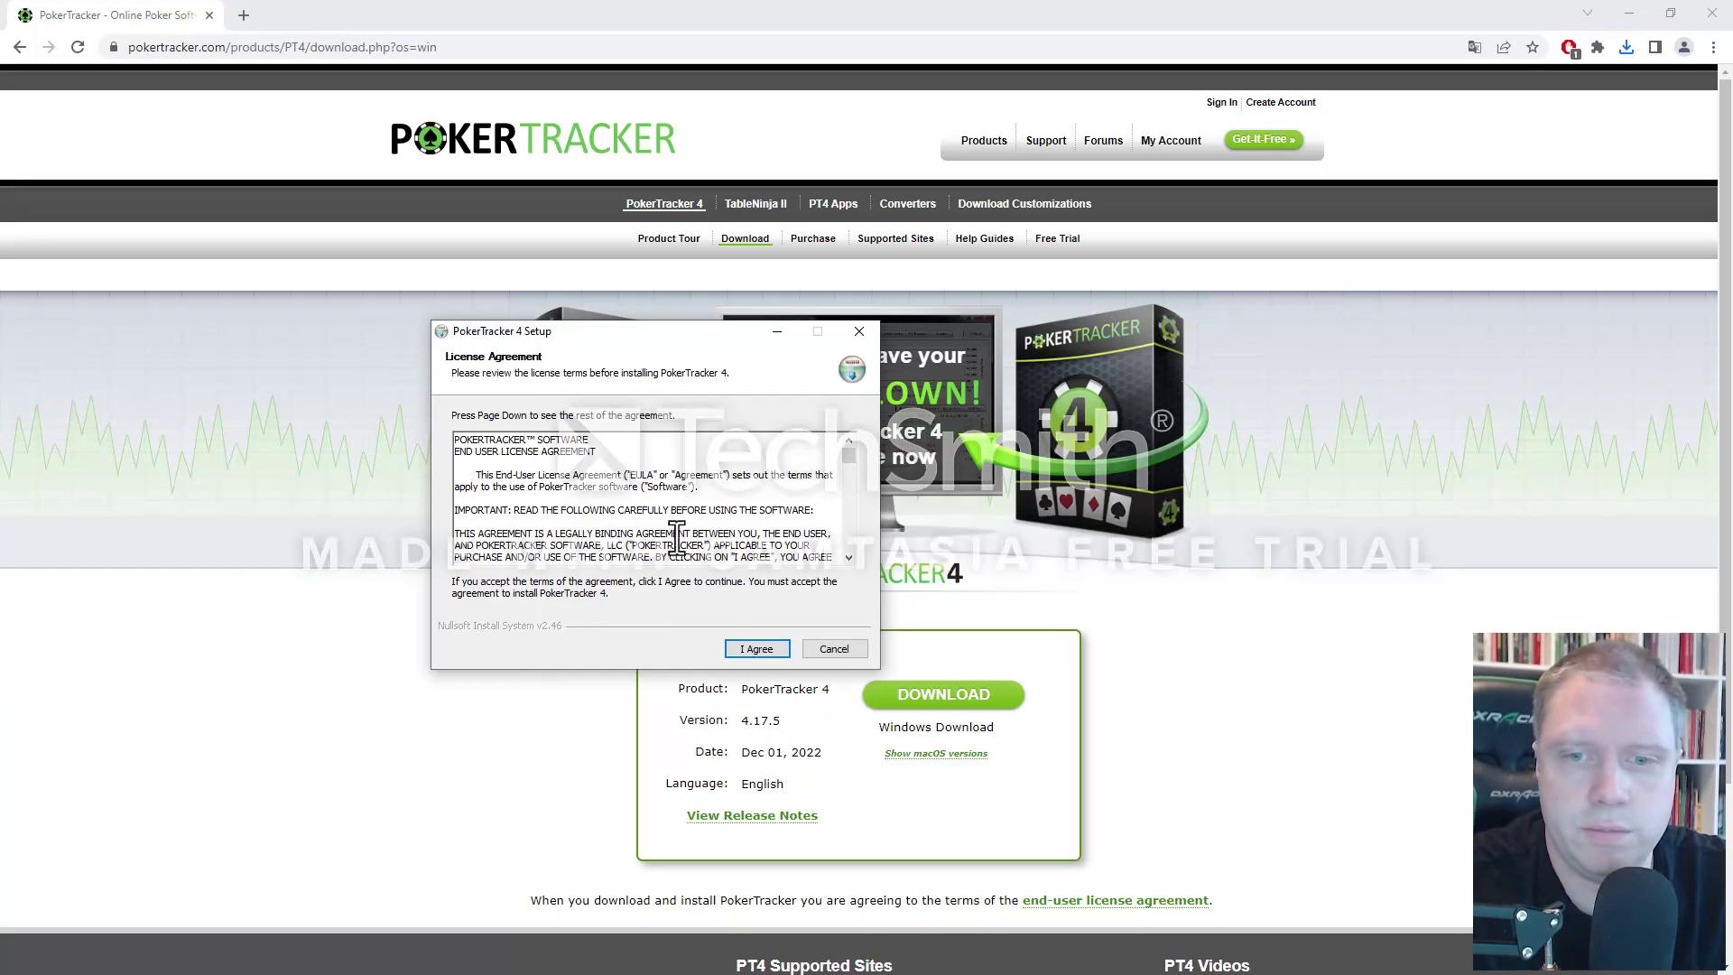
# Accept the license agreement, install PokerTracker 4 in the default folder and finish the setup with Run PokerTracker 4 enabled.
pyautogui.click(754, 648)
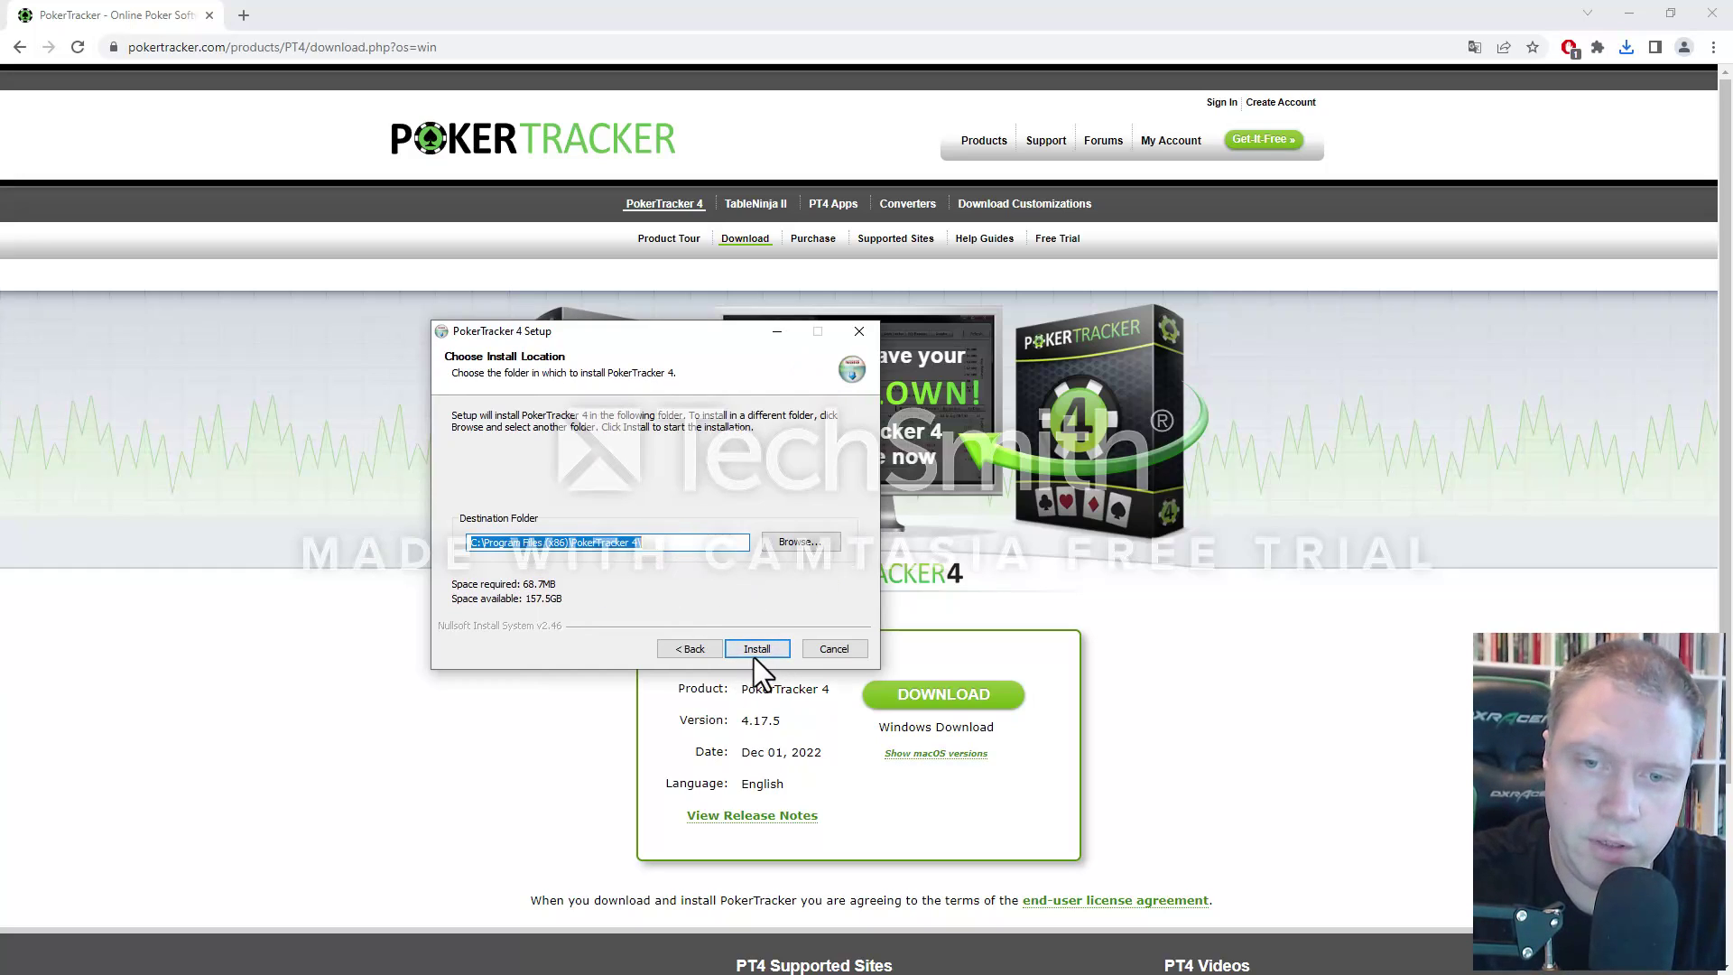
pyautogui.click(754, 656)
pyautogui.click(991, 559)
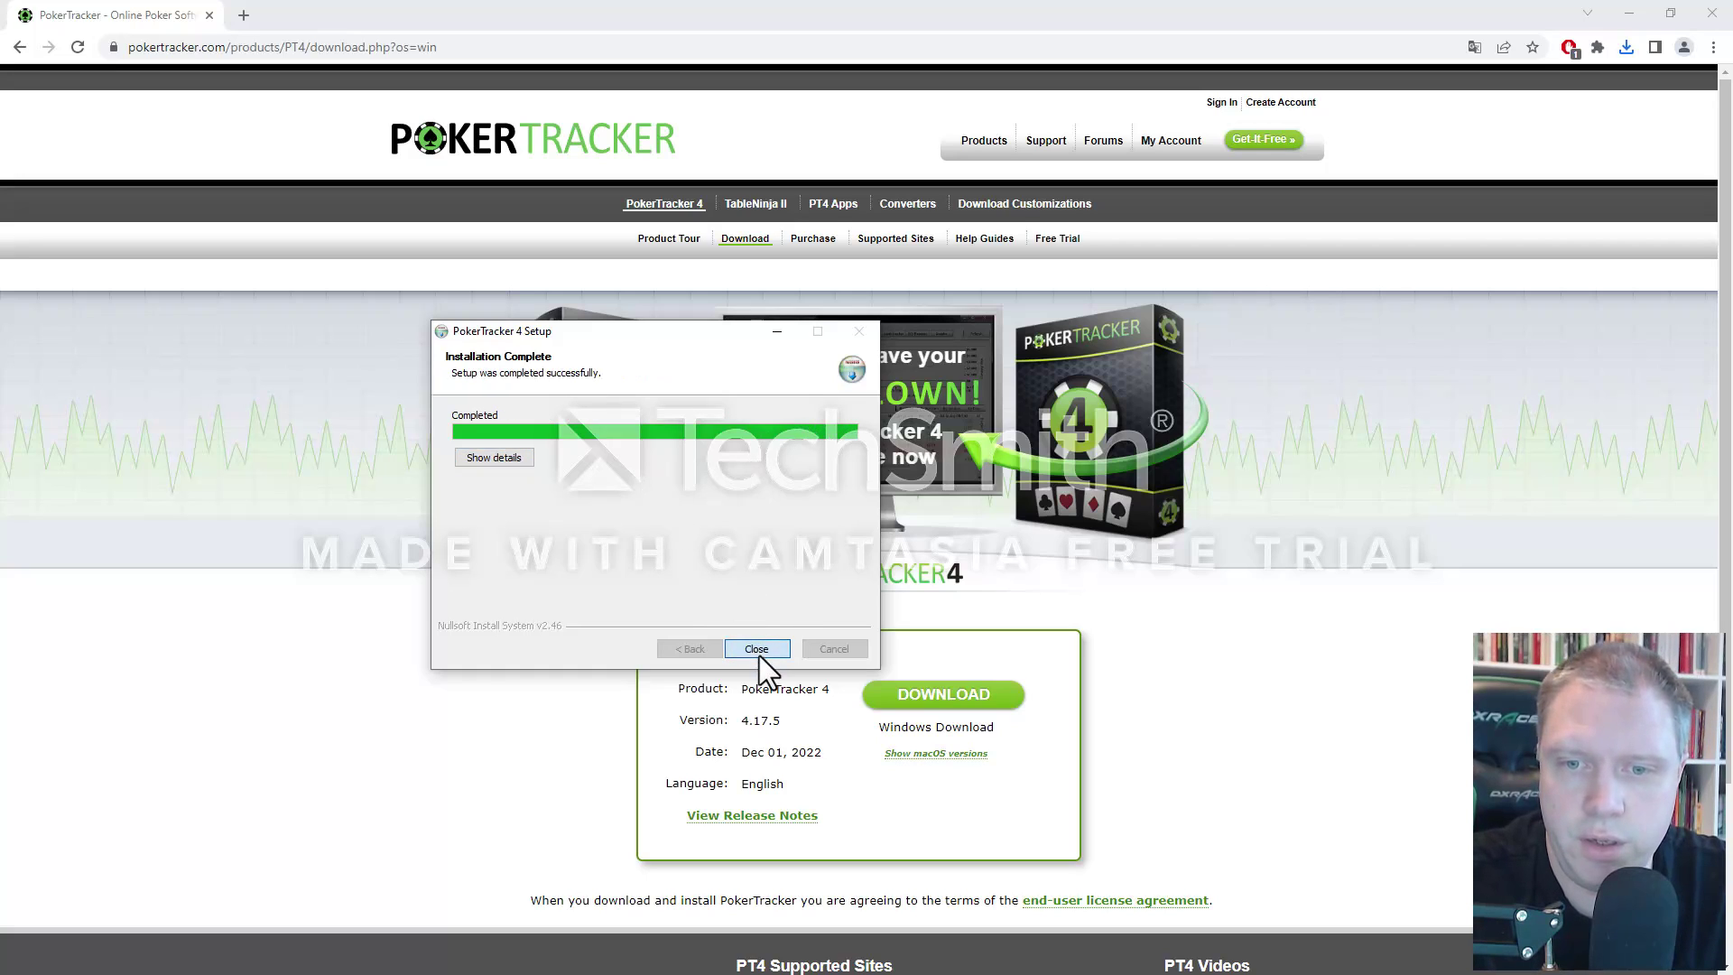
pyautogui.click(758, 651)
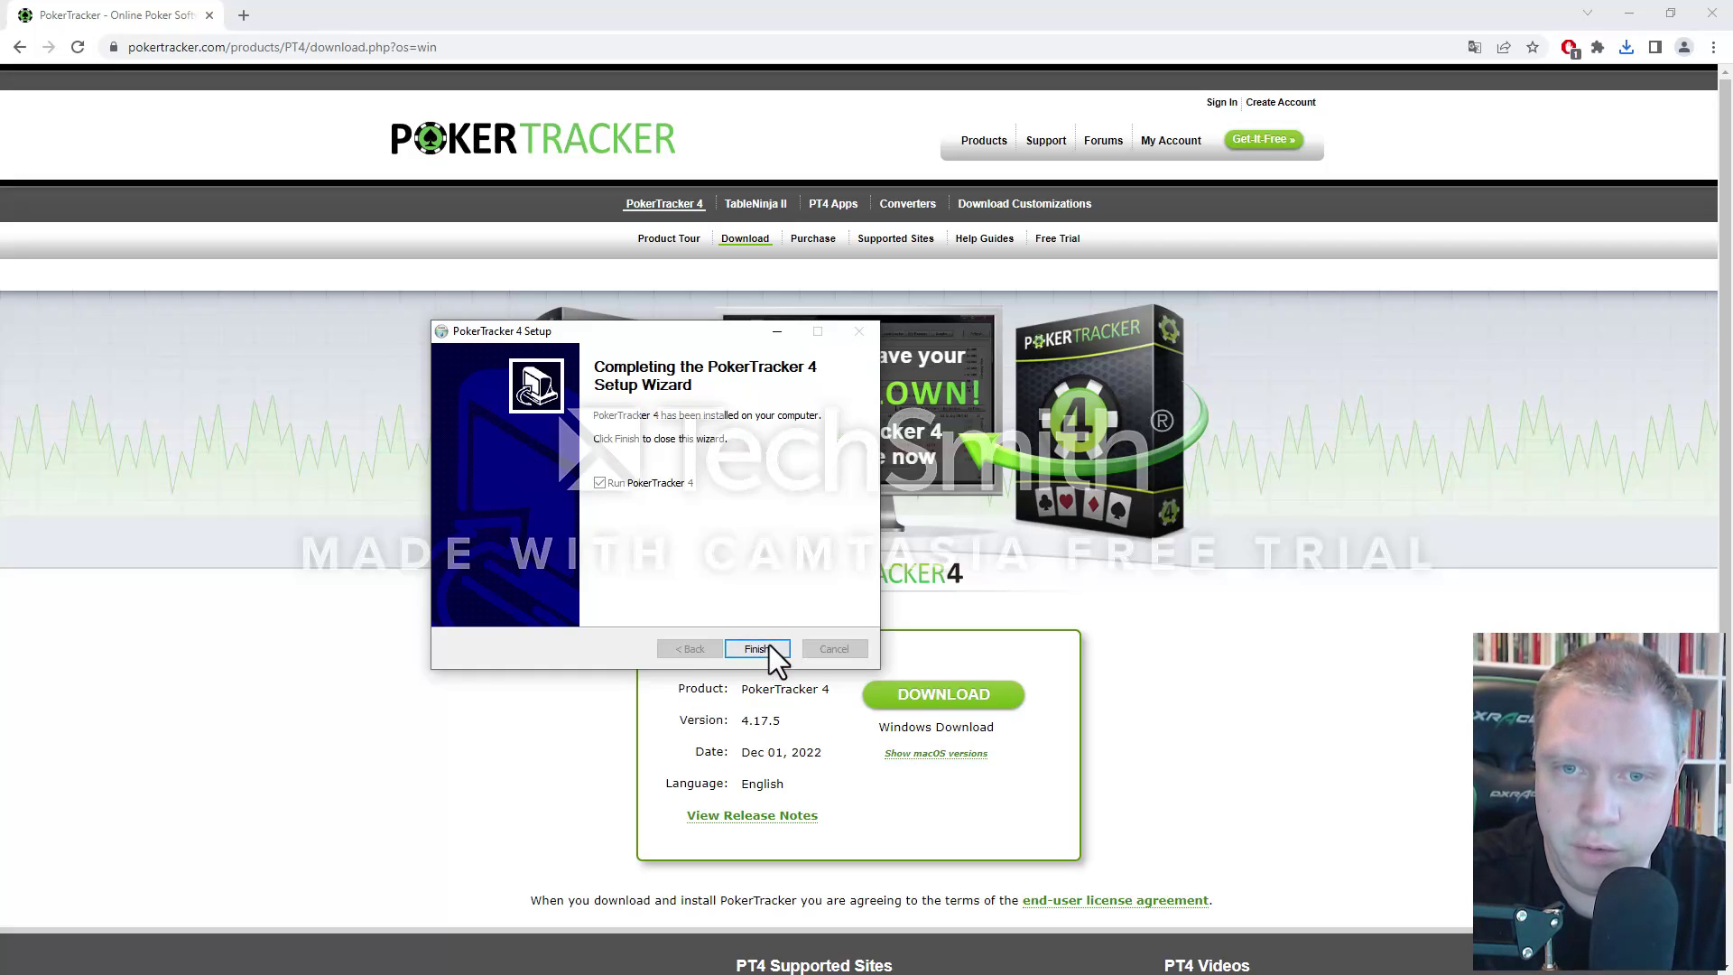
pyautogui.click(758, 649)
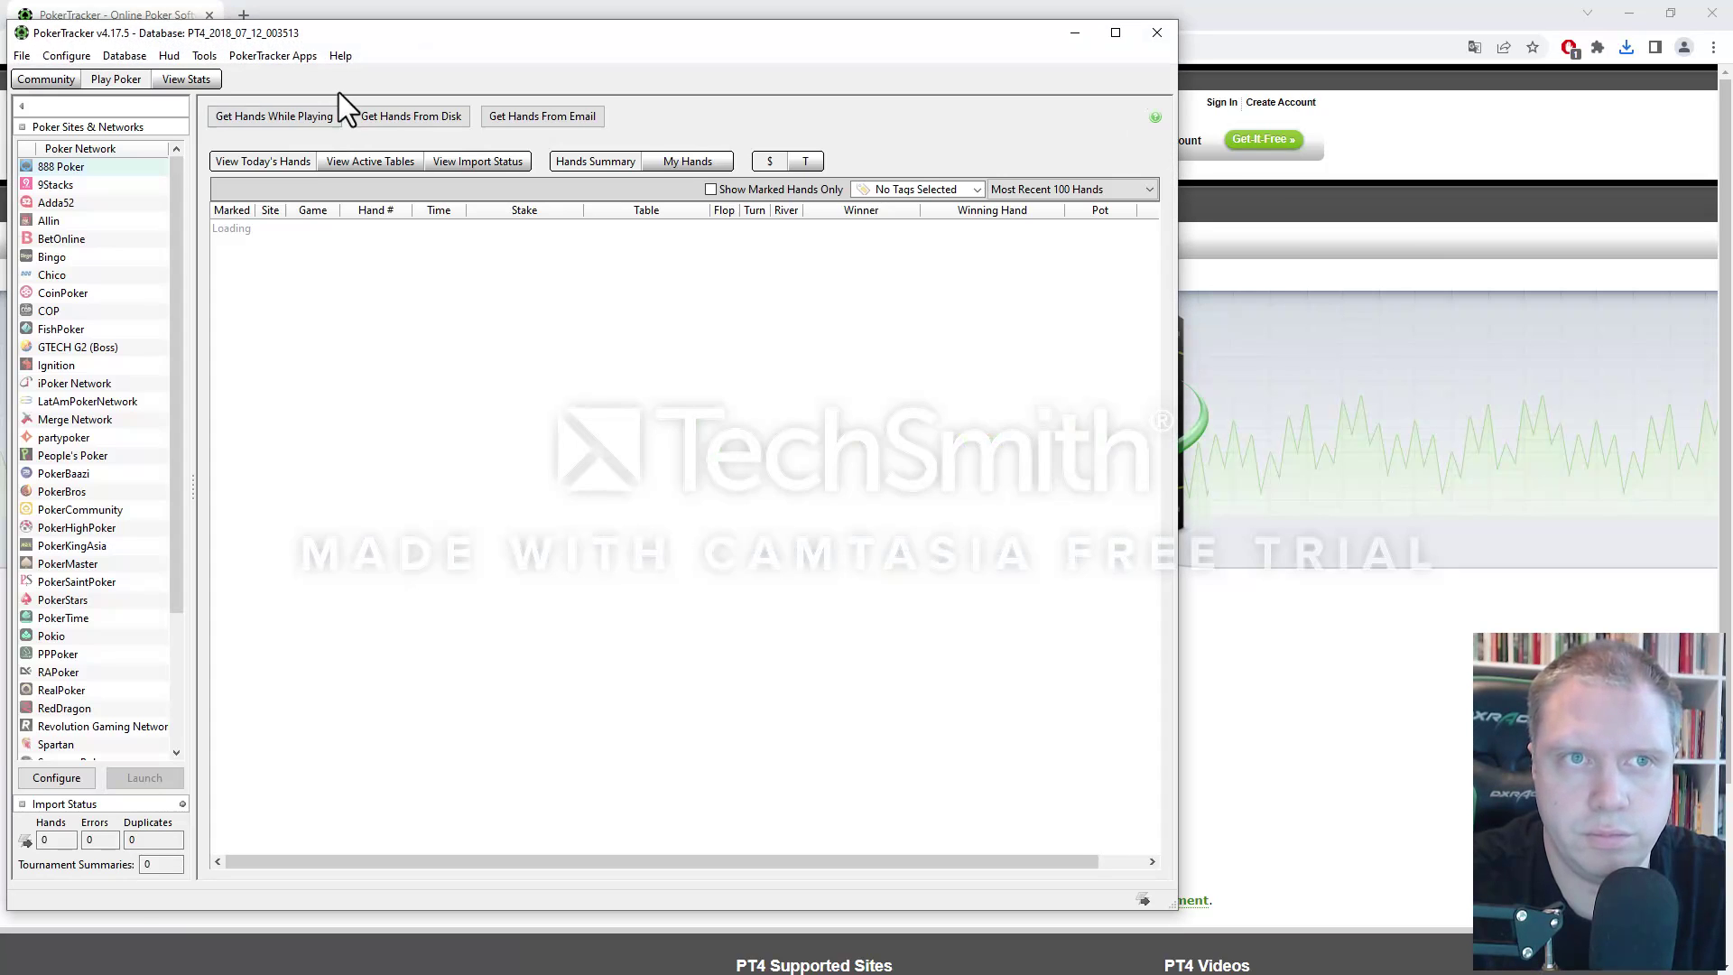
# Open the import configuration for PokerStars and enable Get Hands From Site While Playing.
pyautogui.moveTo(349, 29); pyautogui.dragTo(391, 27)
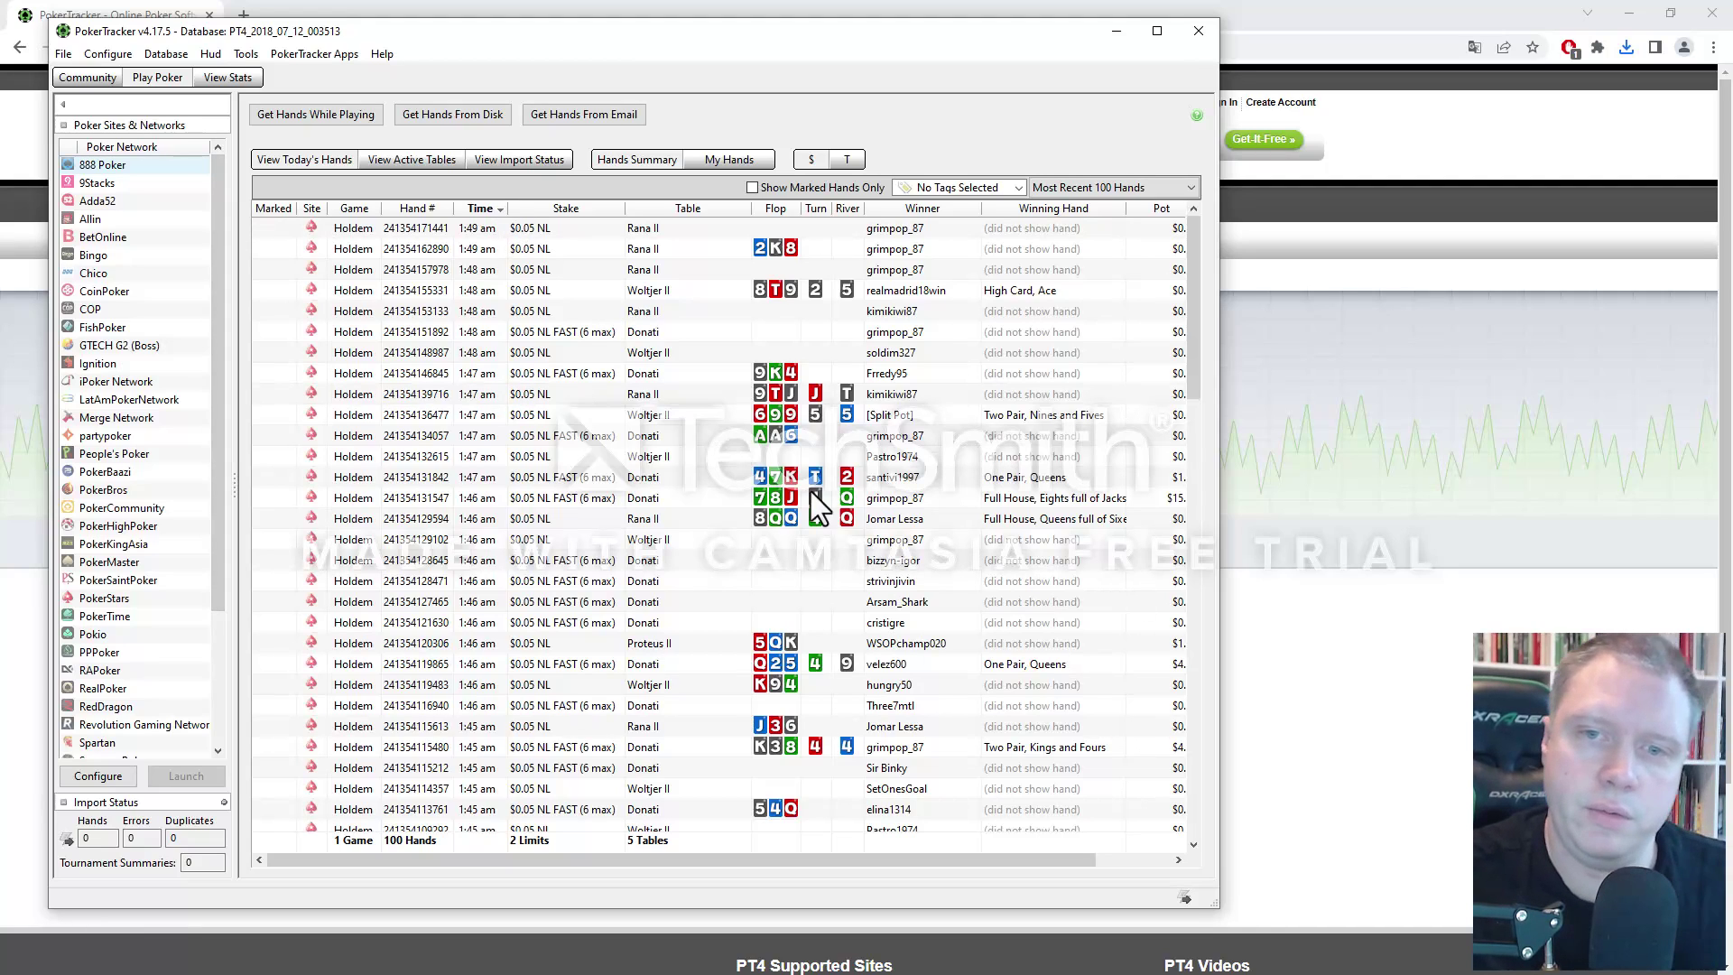
pyautogui.moveTo(218, 459); pyautogui.dragTo(218, 601)
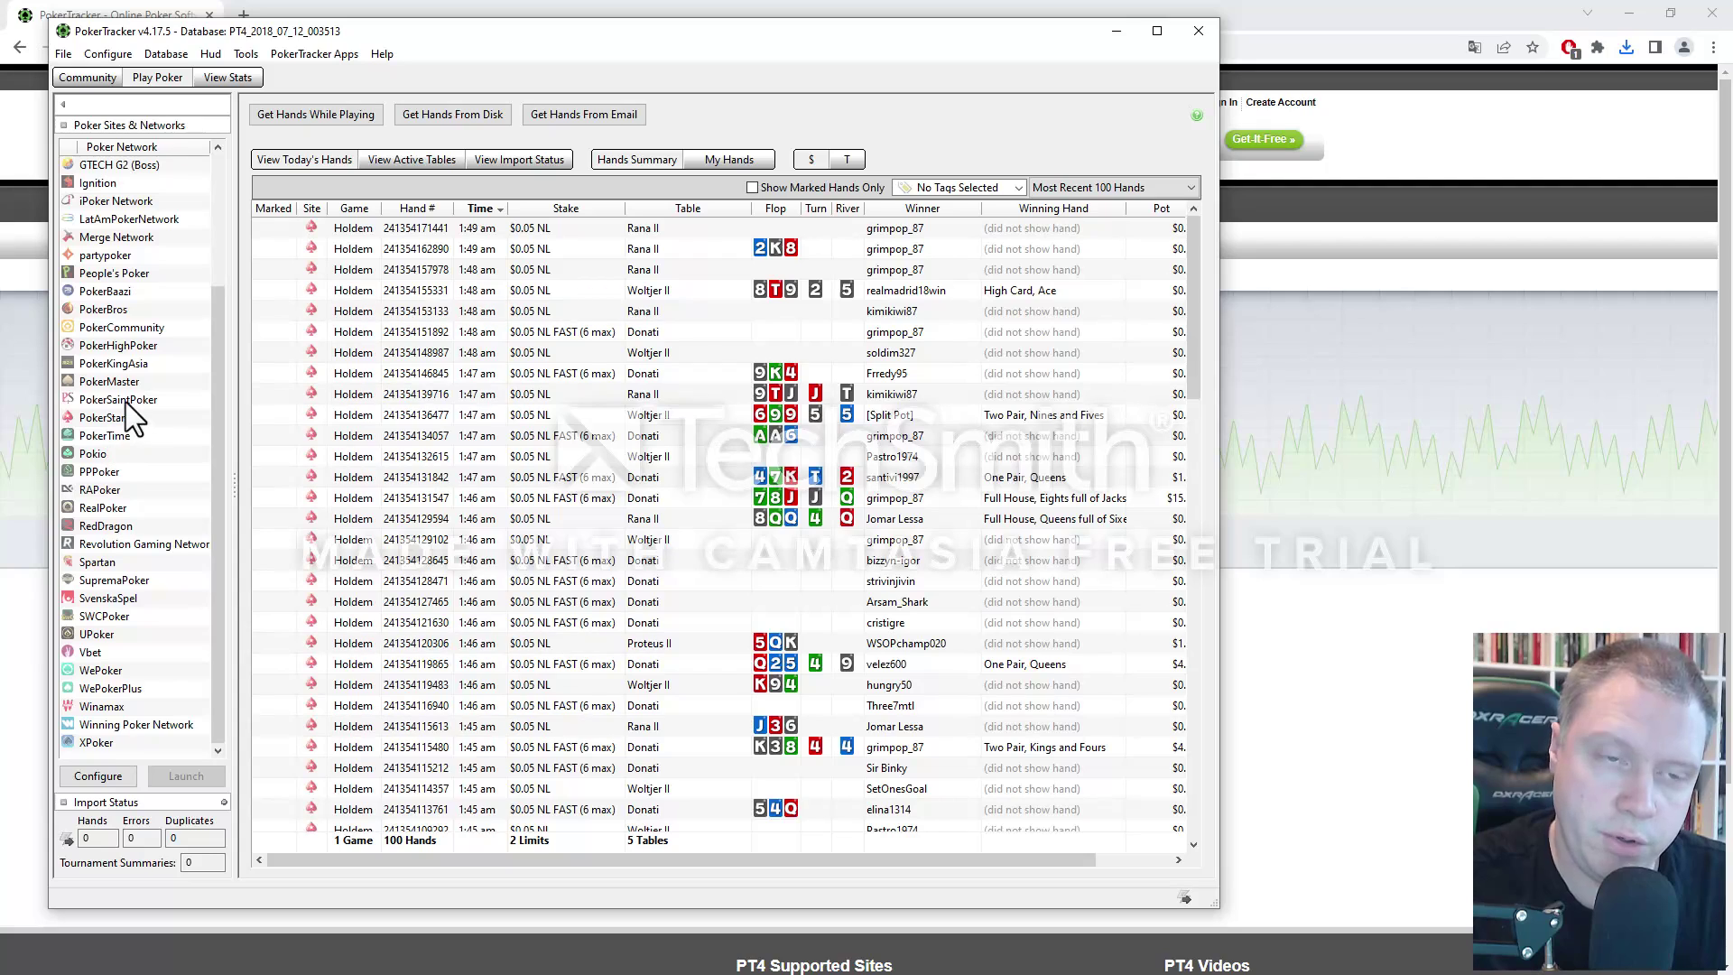
pyautogui.click(96, 419)
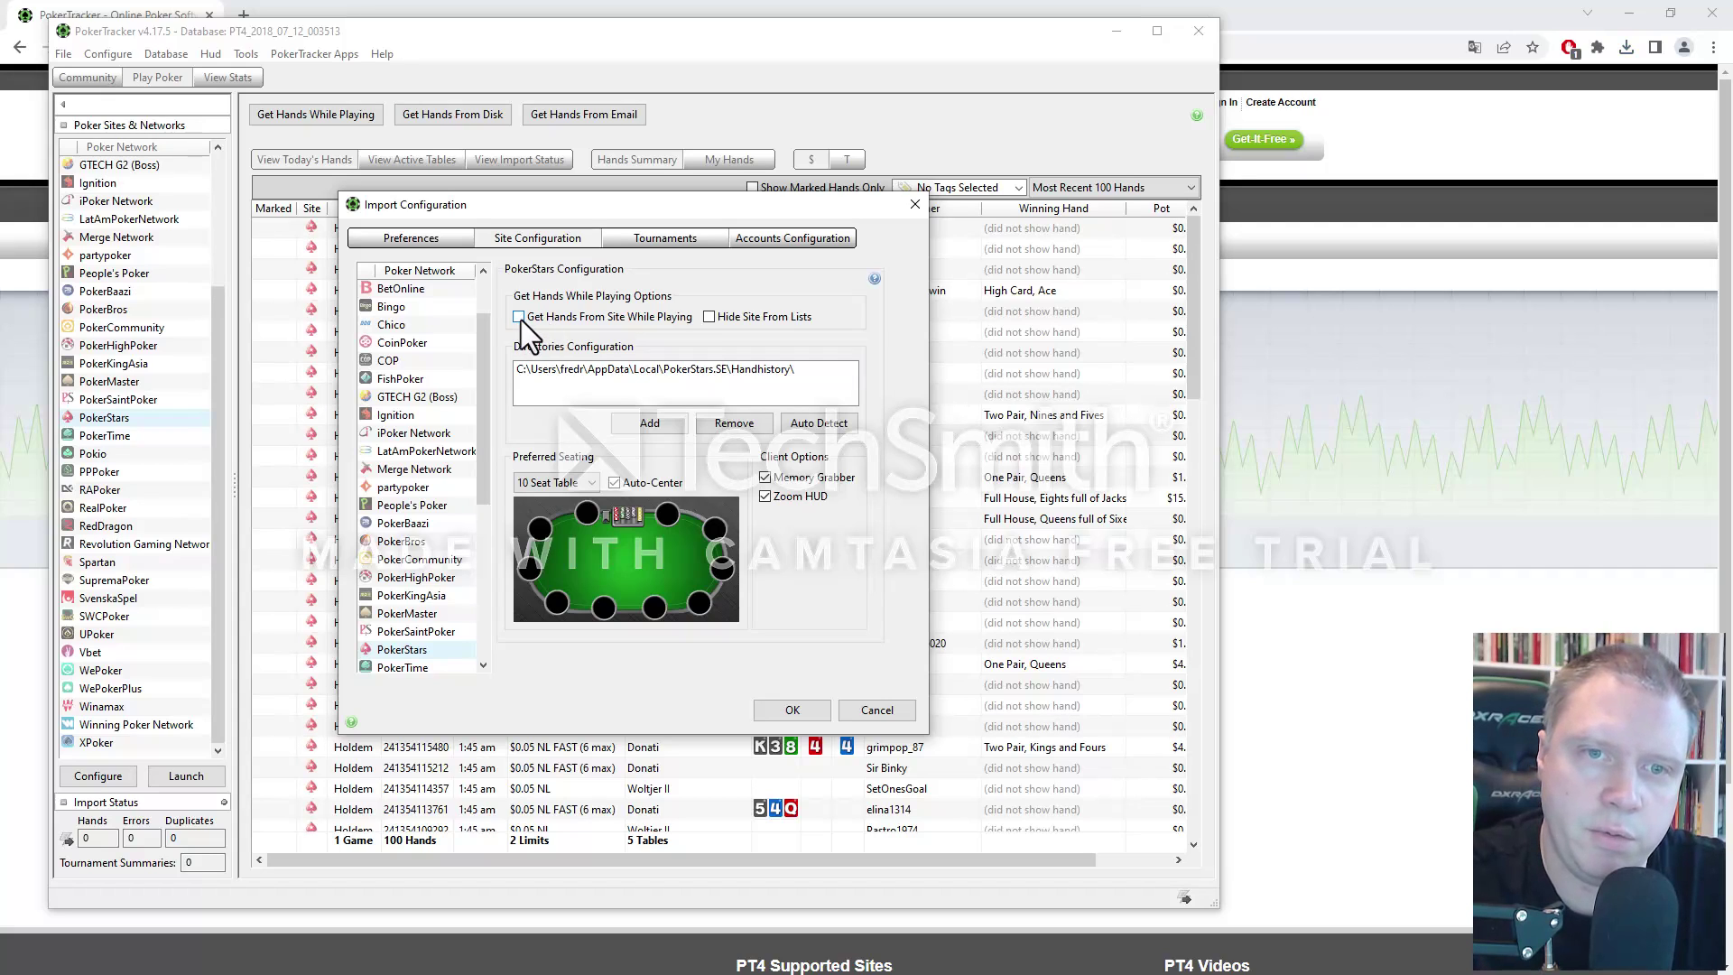
pyautogui.click(556, 371)
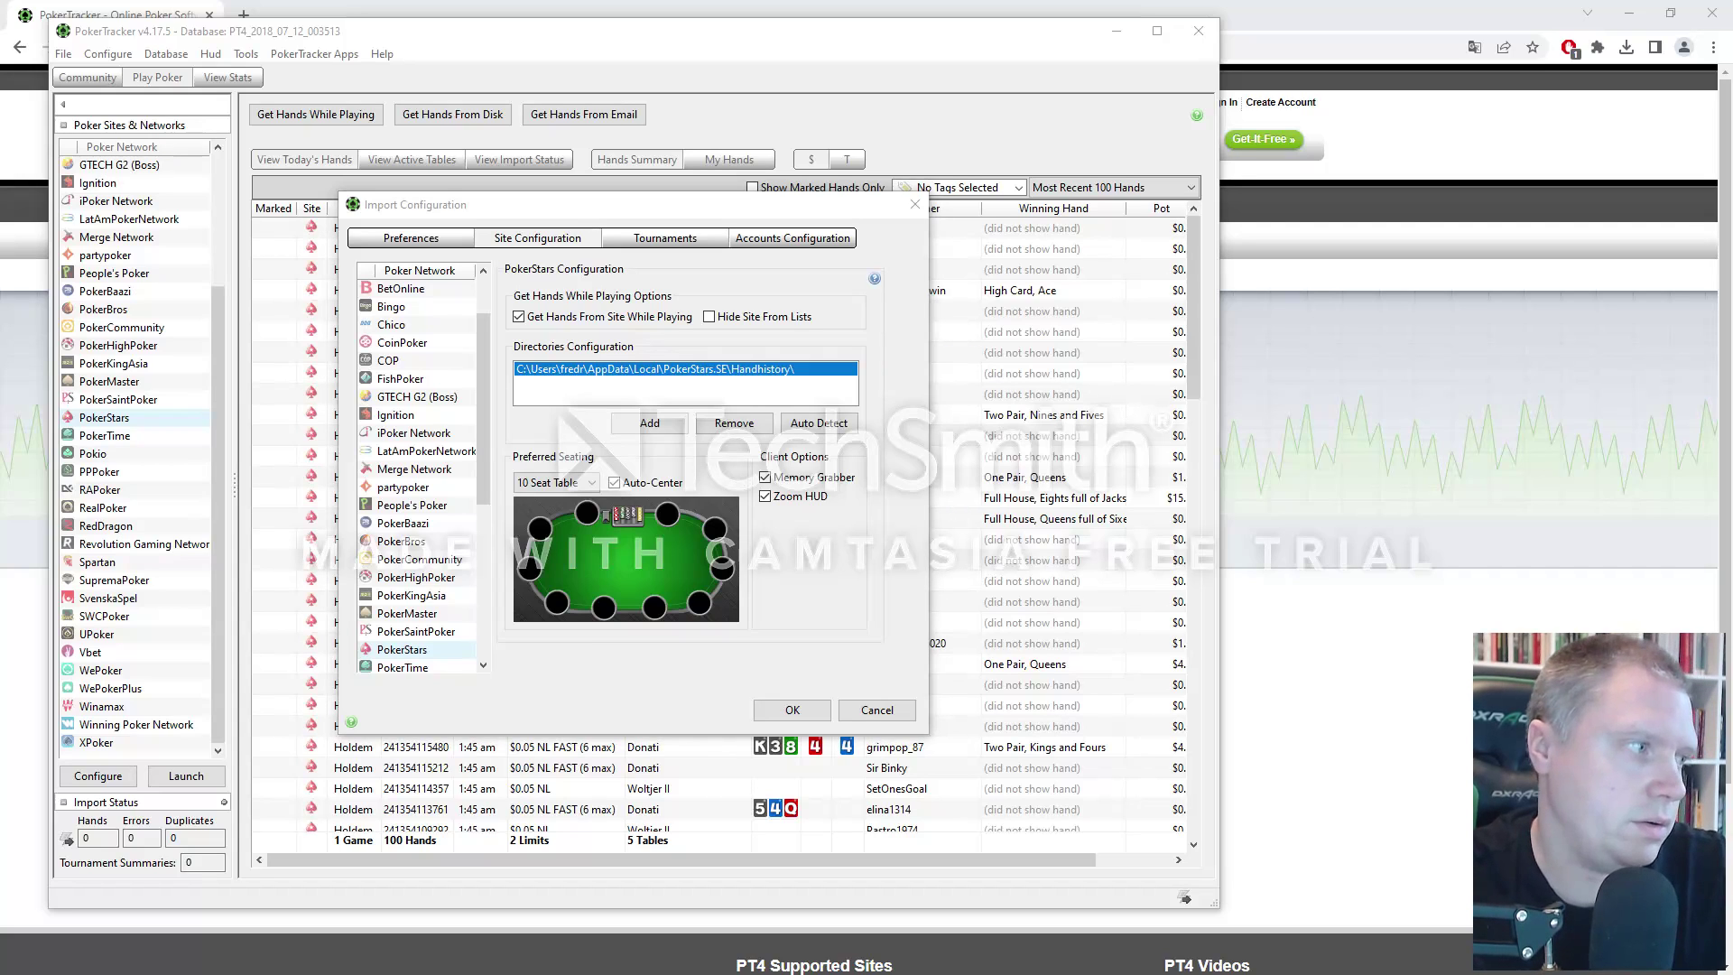
# Switch to the PokerStars lobby and accept the Hand History settings with Save My Hand History enabled and 9999 days of retention.
pyautogui.click(333, 326)
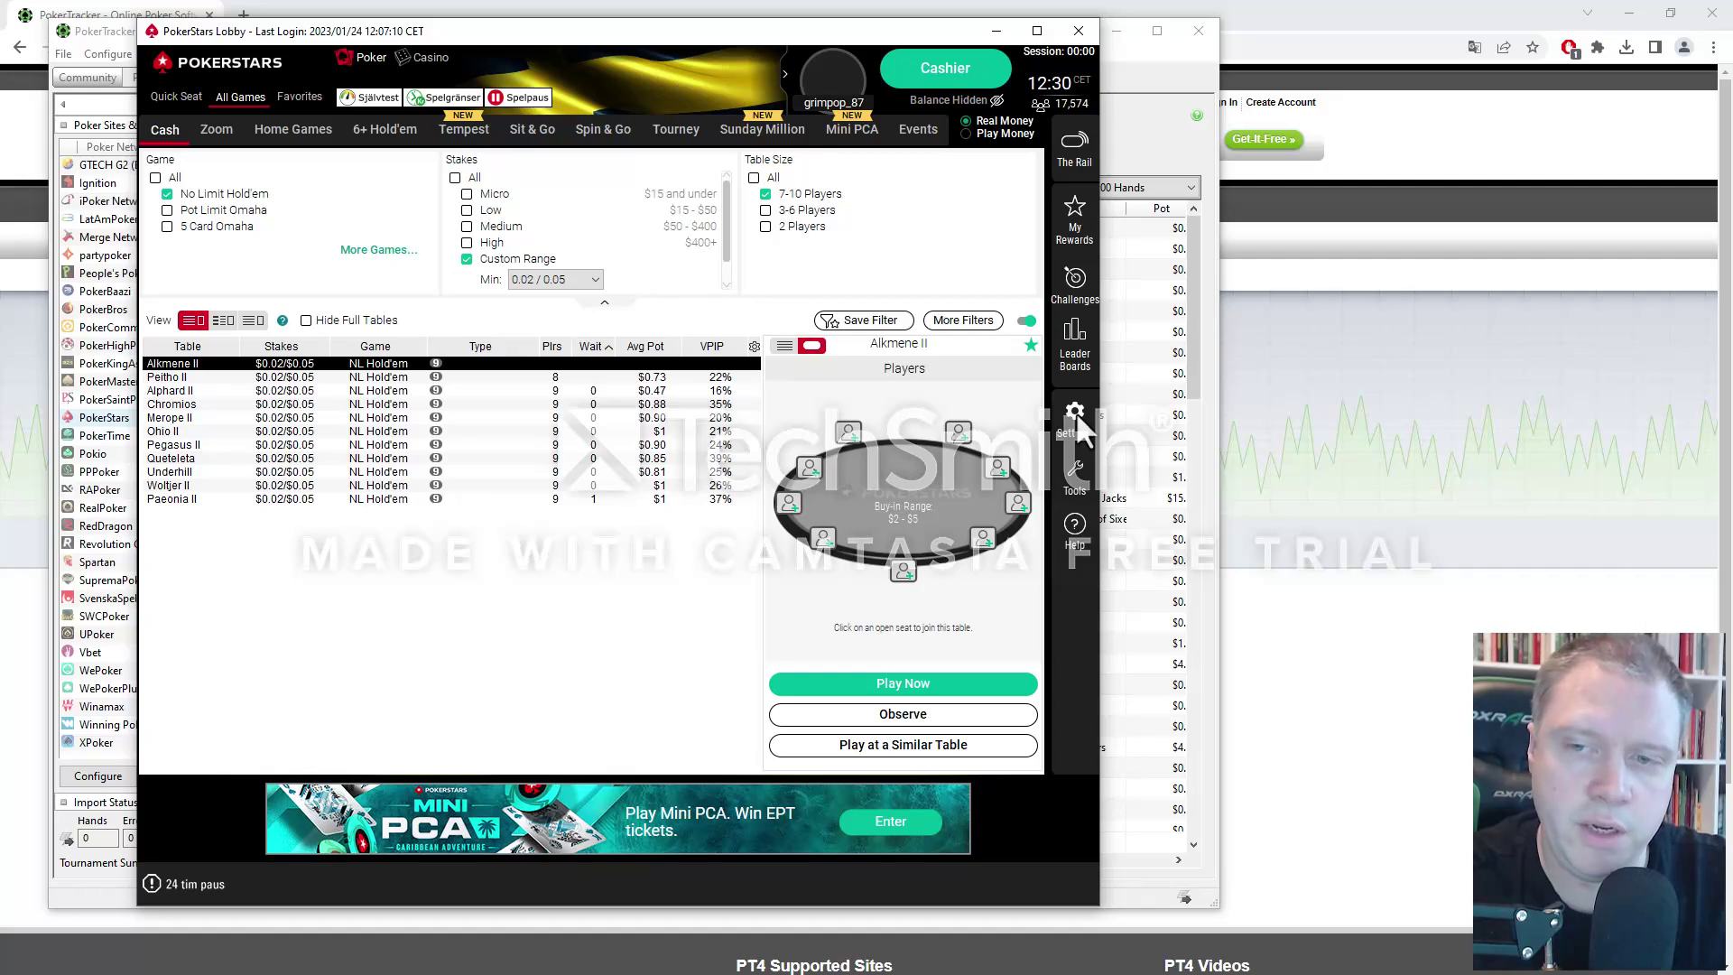
pyautogui.click(1074, 413)
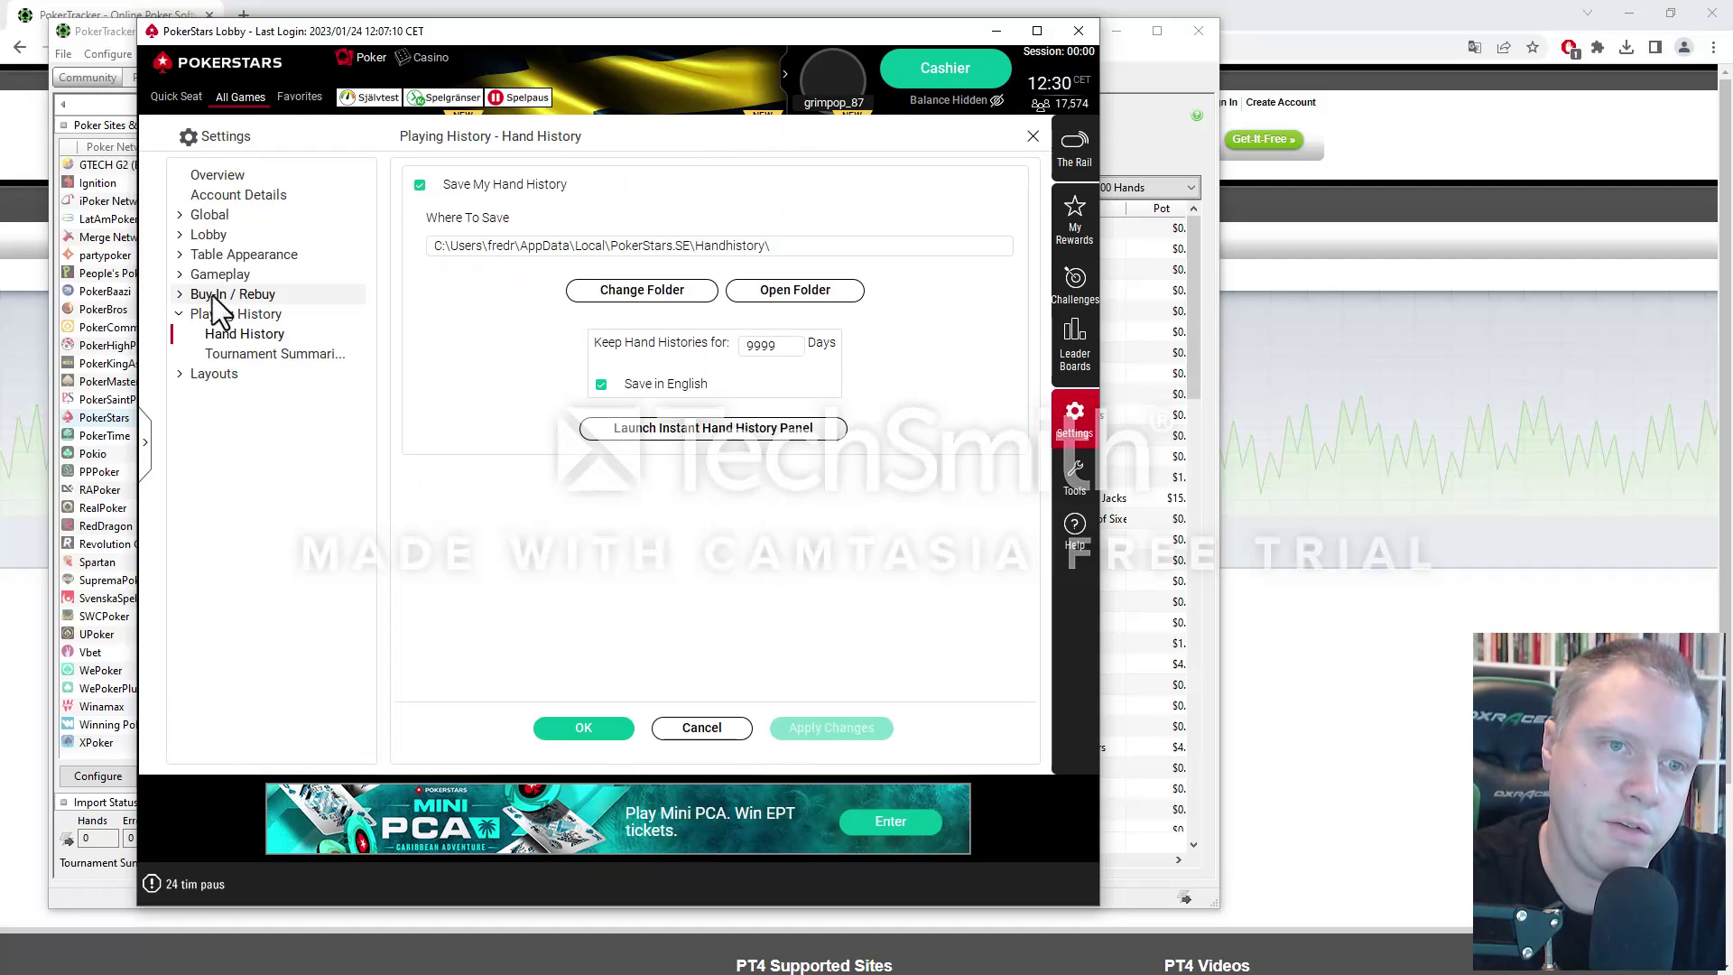
pyautogui.click(419, 186)
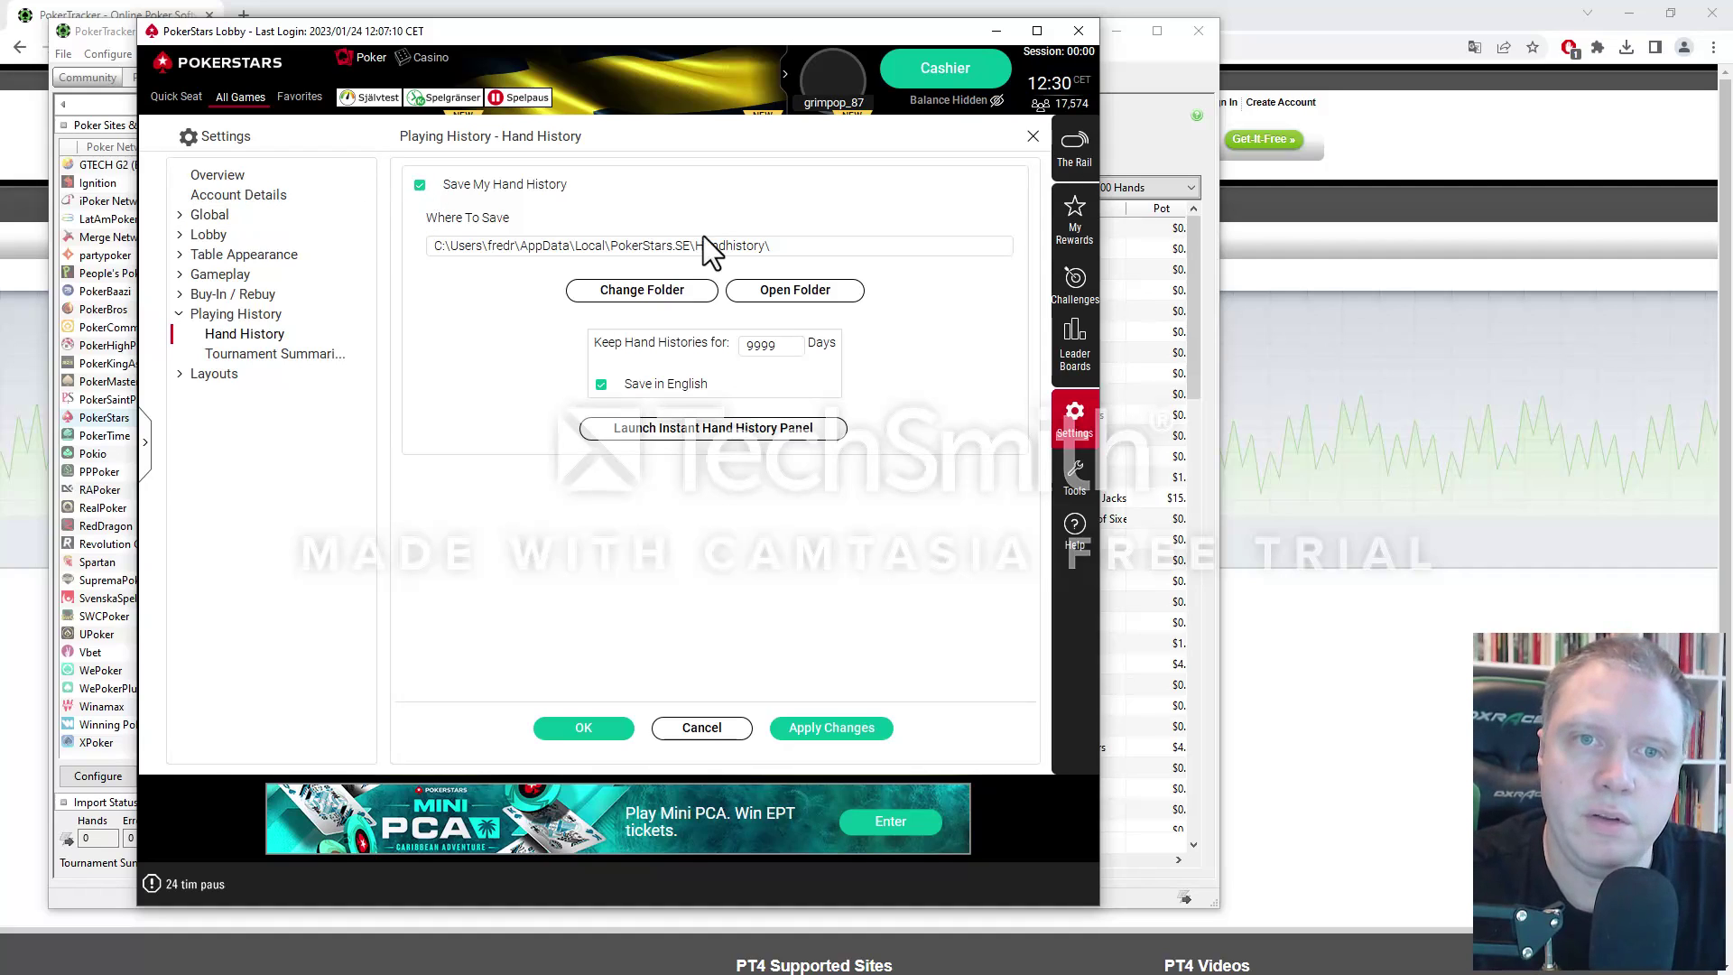
pyautogui.moveTo(812, 240); pyautogui.dragTo(112, 236)
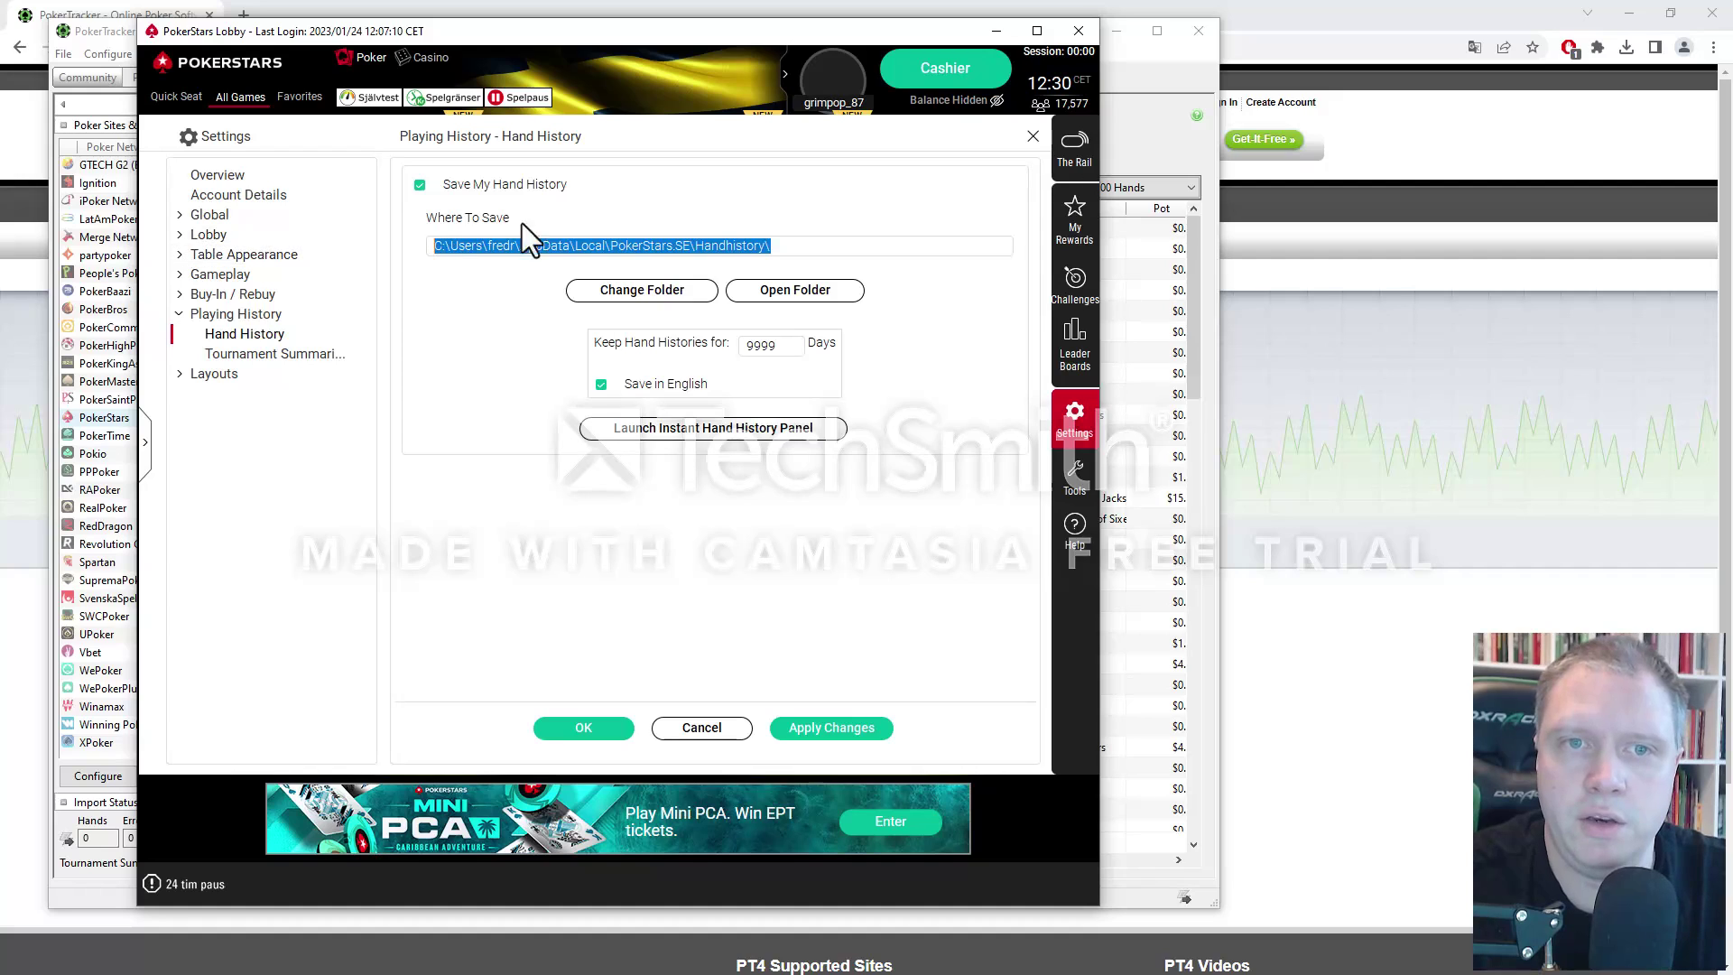
pyautogui.click(780, 363)
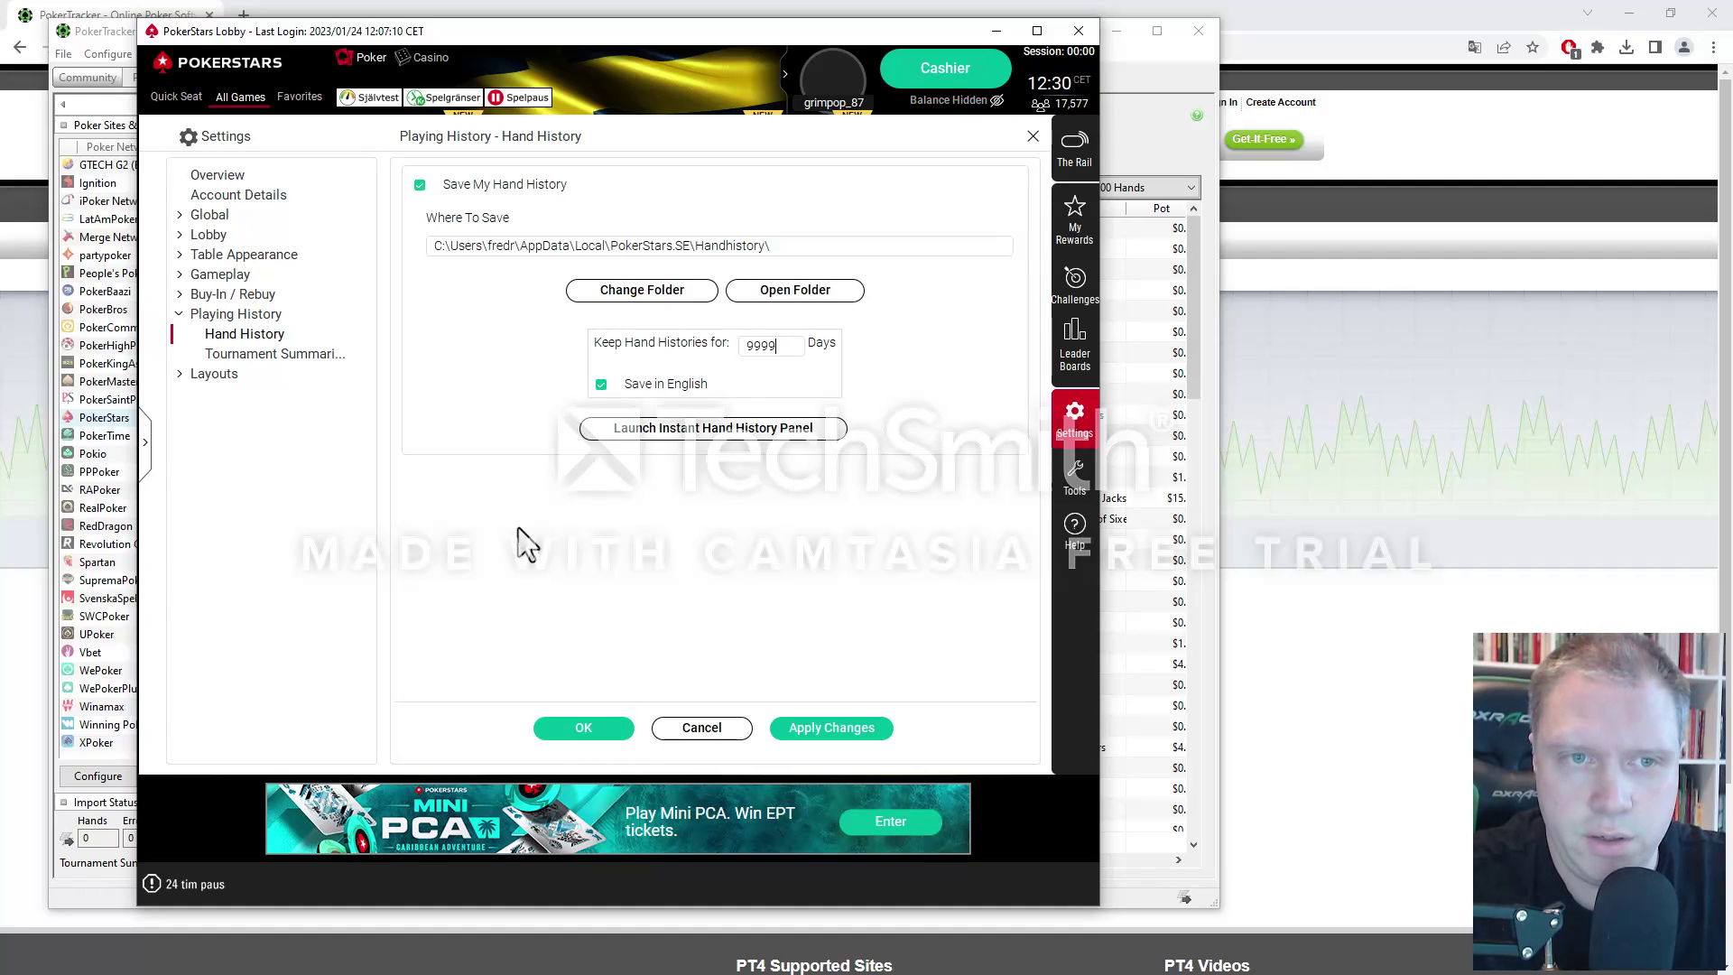
pyautogui.click(596, 728)
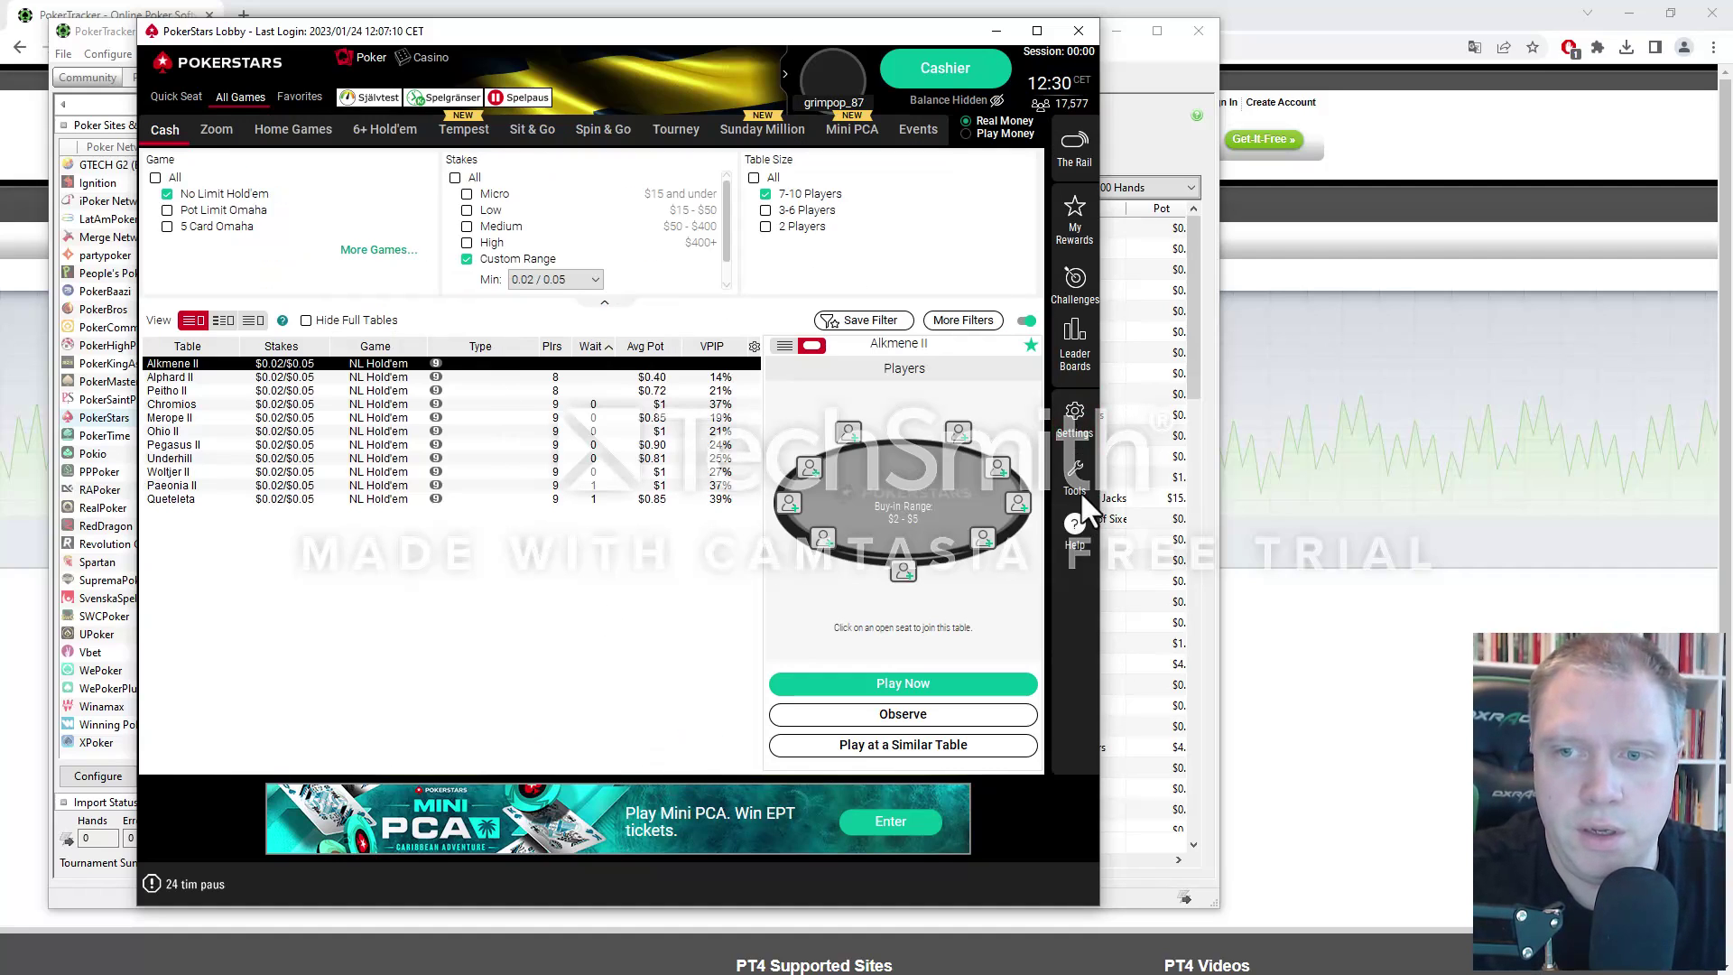
# Accept the Tournament Summaries settings with Save My Tournament Summaries enabled and 9999 days of retention.
pyautogui.click(1074, 417)
pyautogui.click(244, 354)
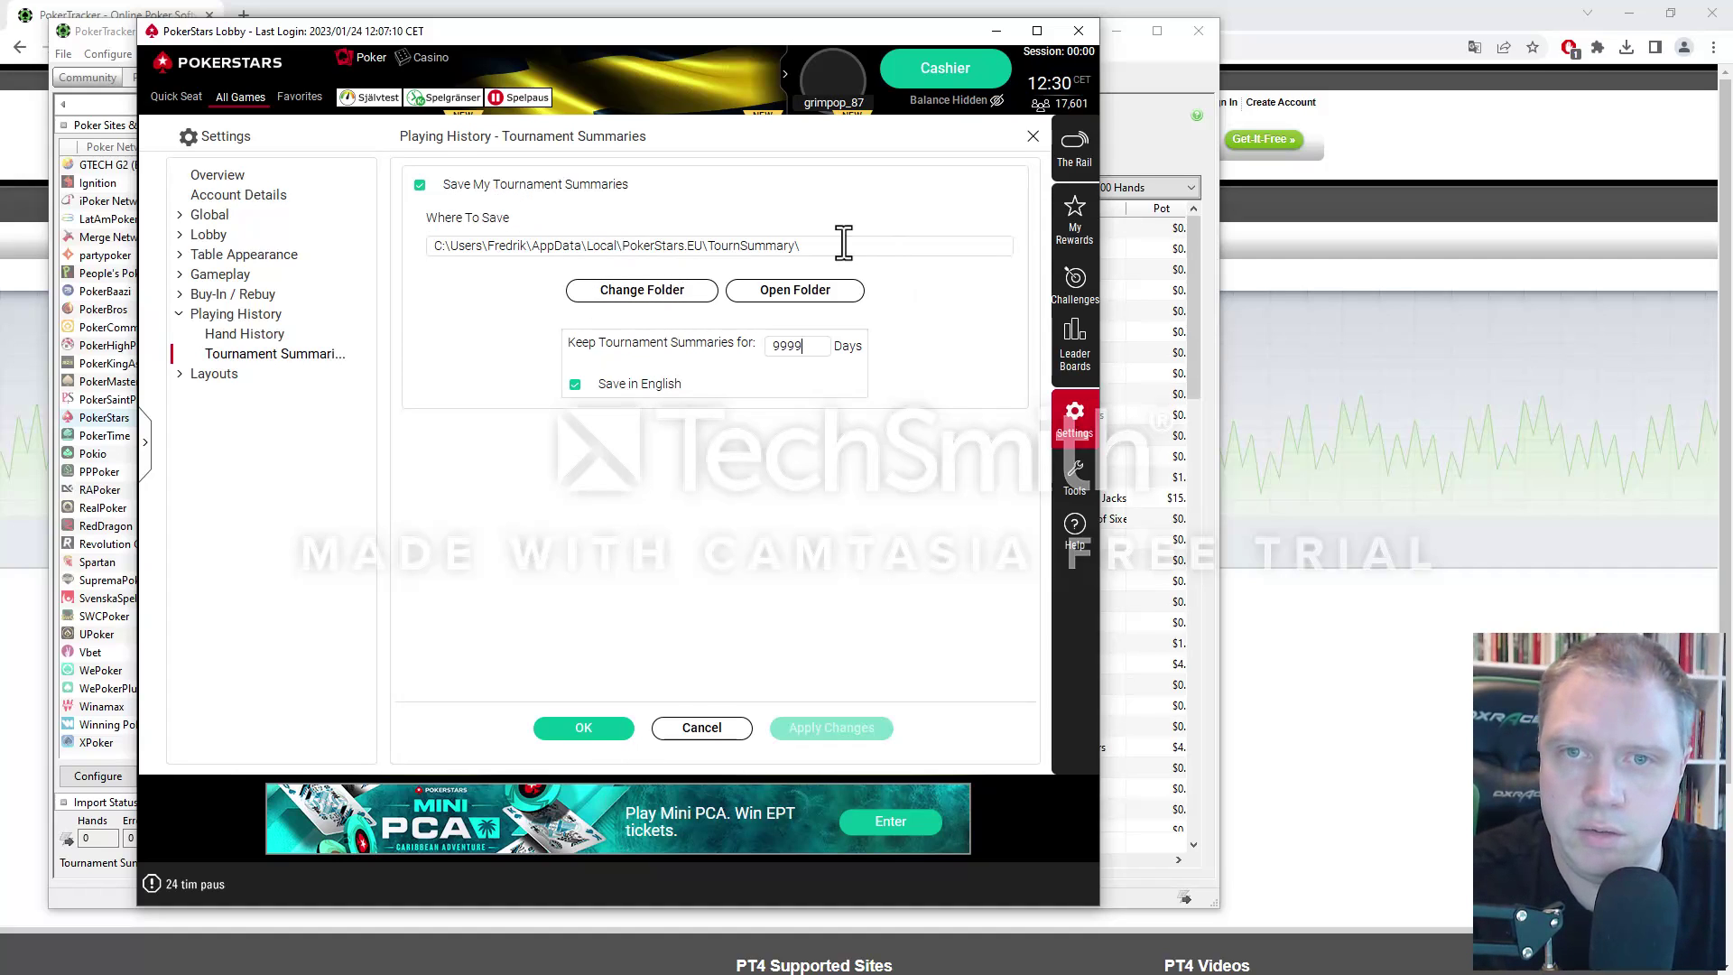
pyautogui.click(585, 727)
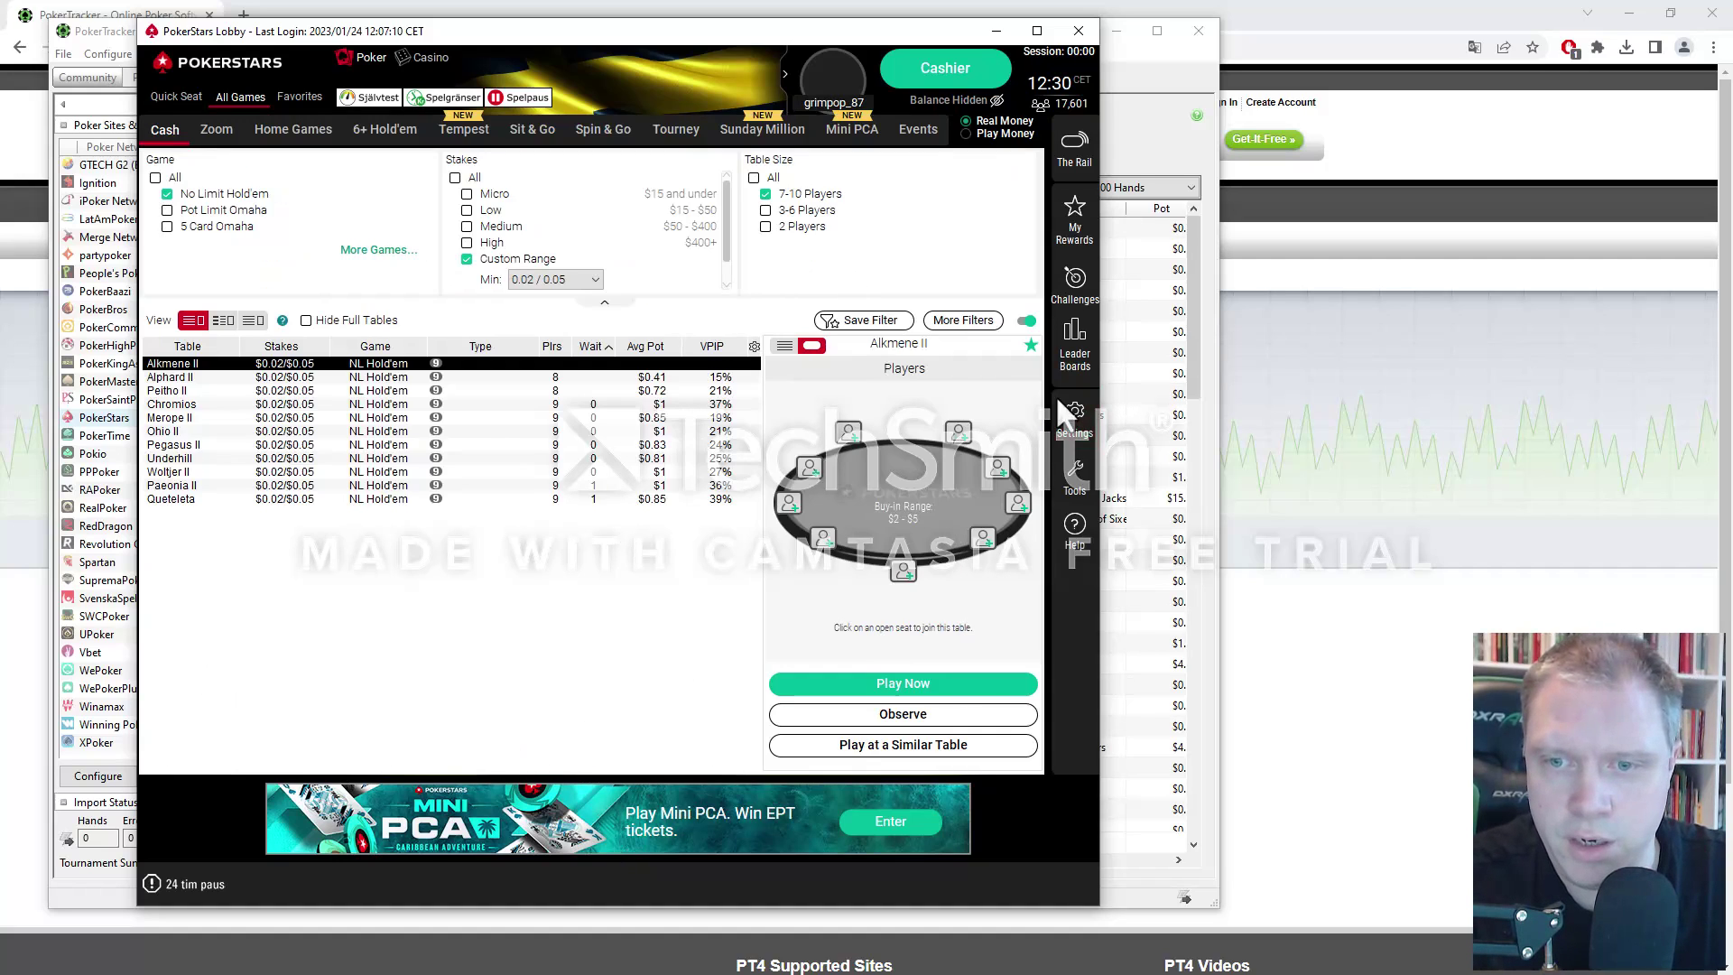
# Return to PokerTracker, auto-detect the PokerStars directories, replacing the existing settings, and save the import configuration.
pyautogui.click(998, 31)
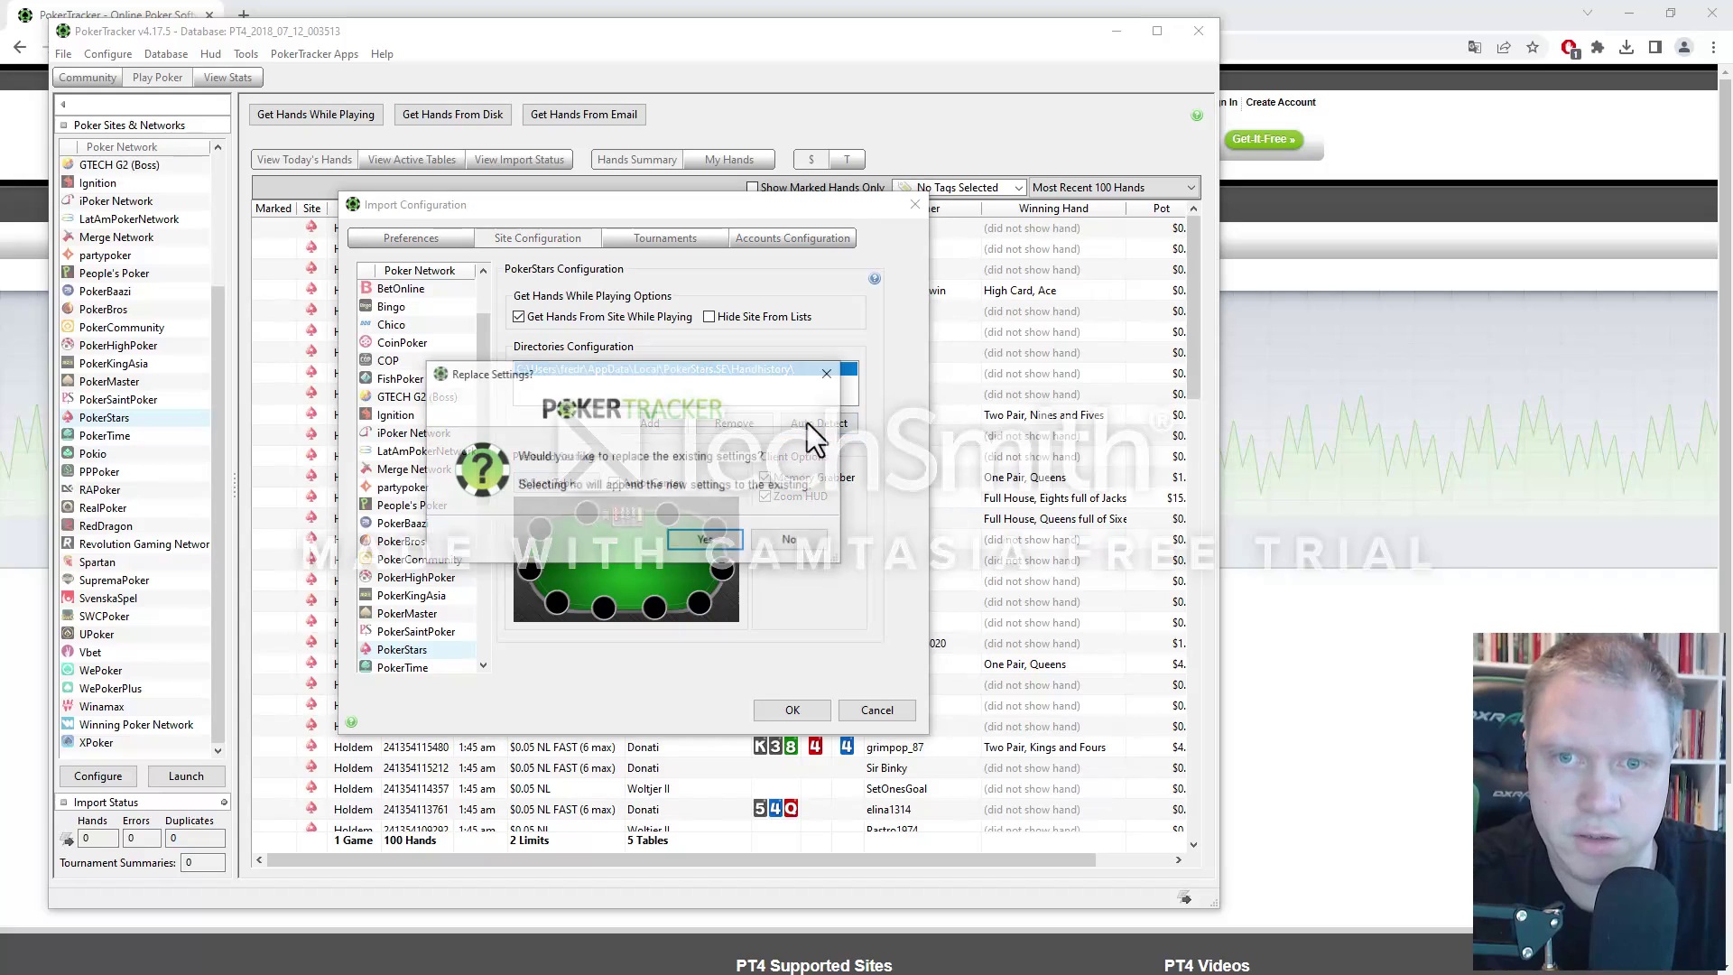
pyautogui.click(713, 541)
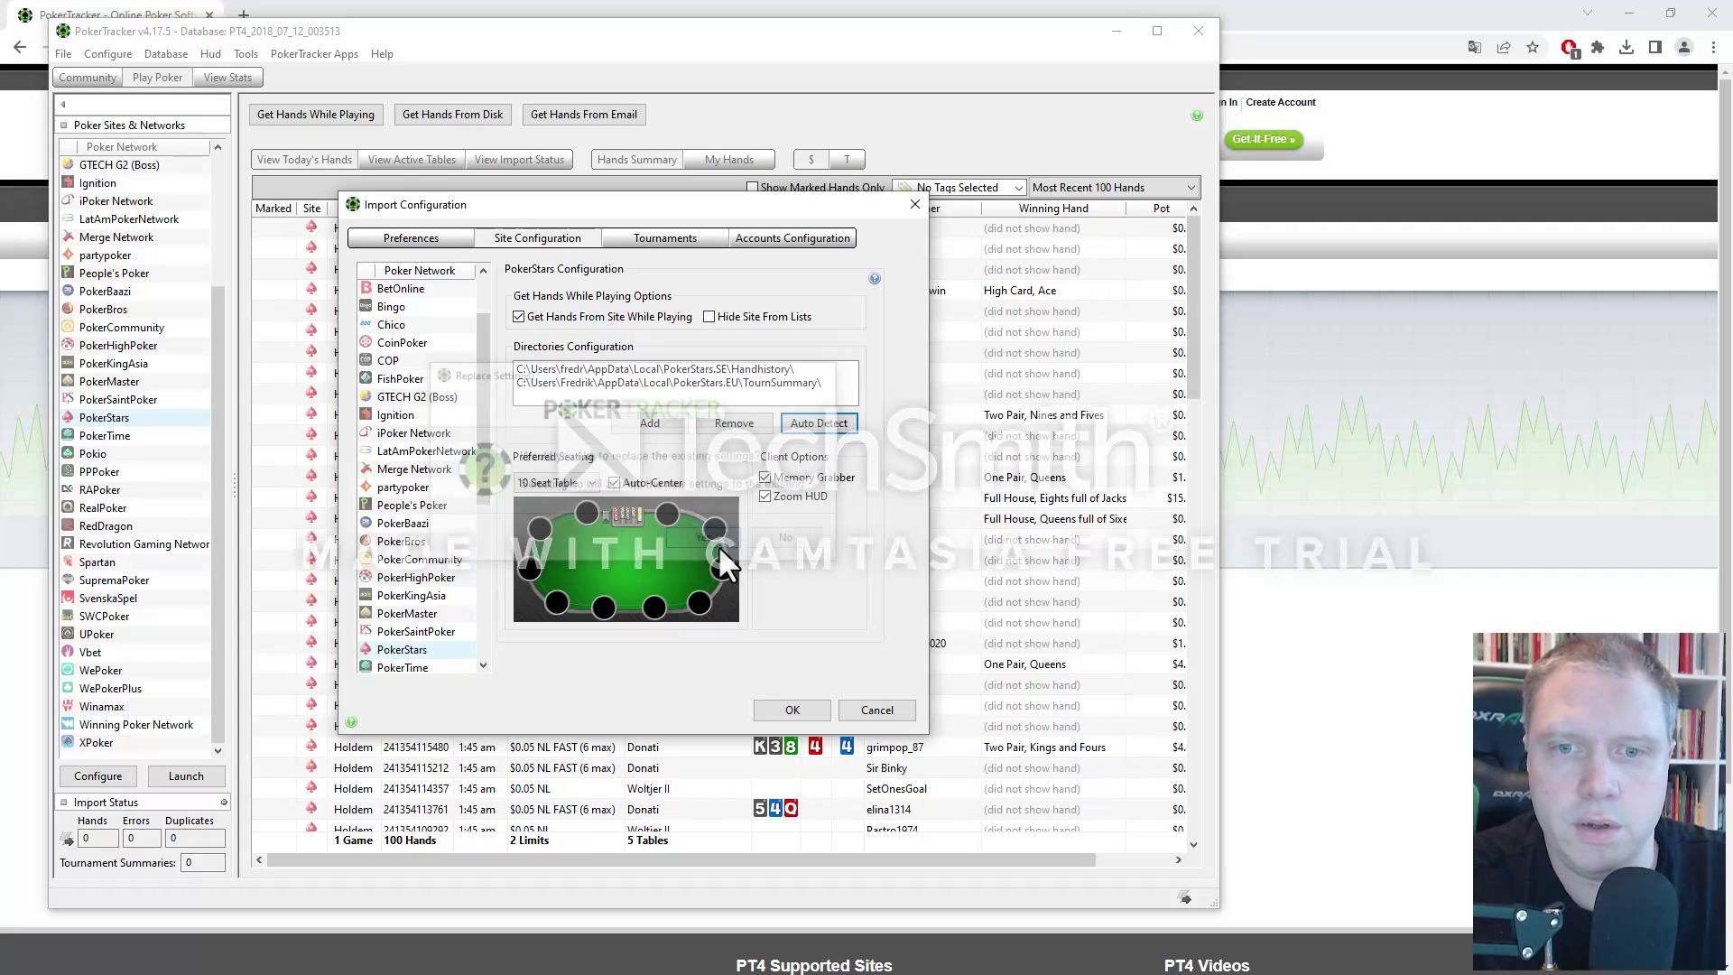
pyautogui.click(612, 390)
pyautogui.click(755, 369)
pyautogui.click(747, 383)
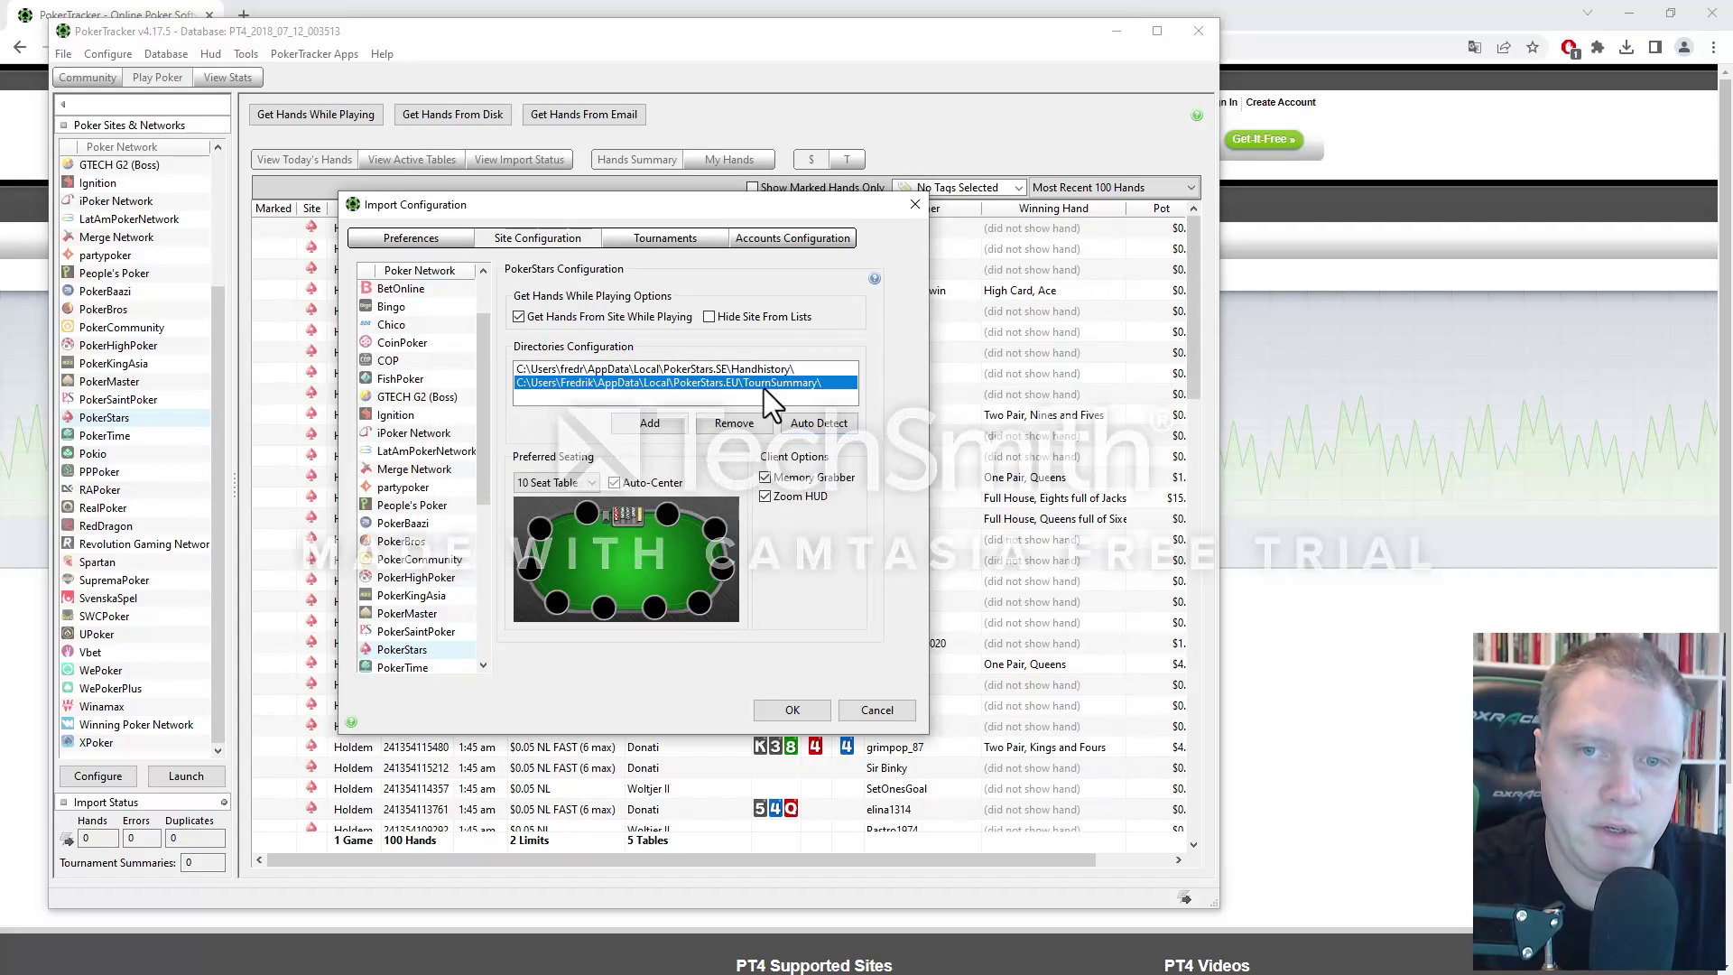
pyautogui.click(738, 372)
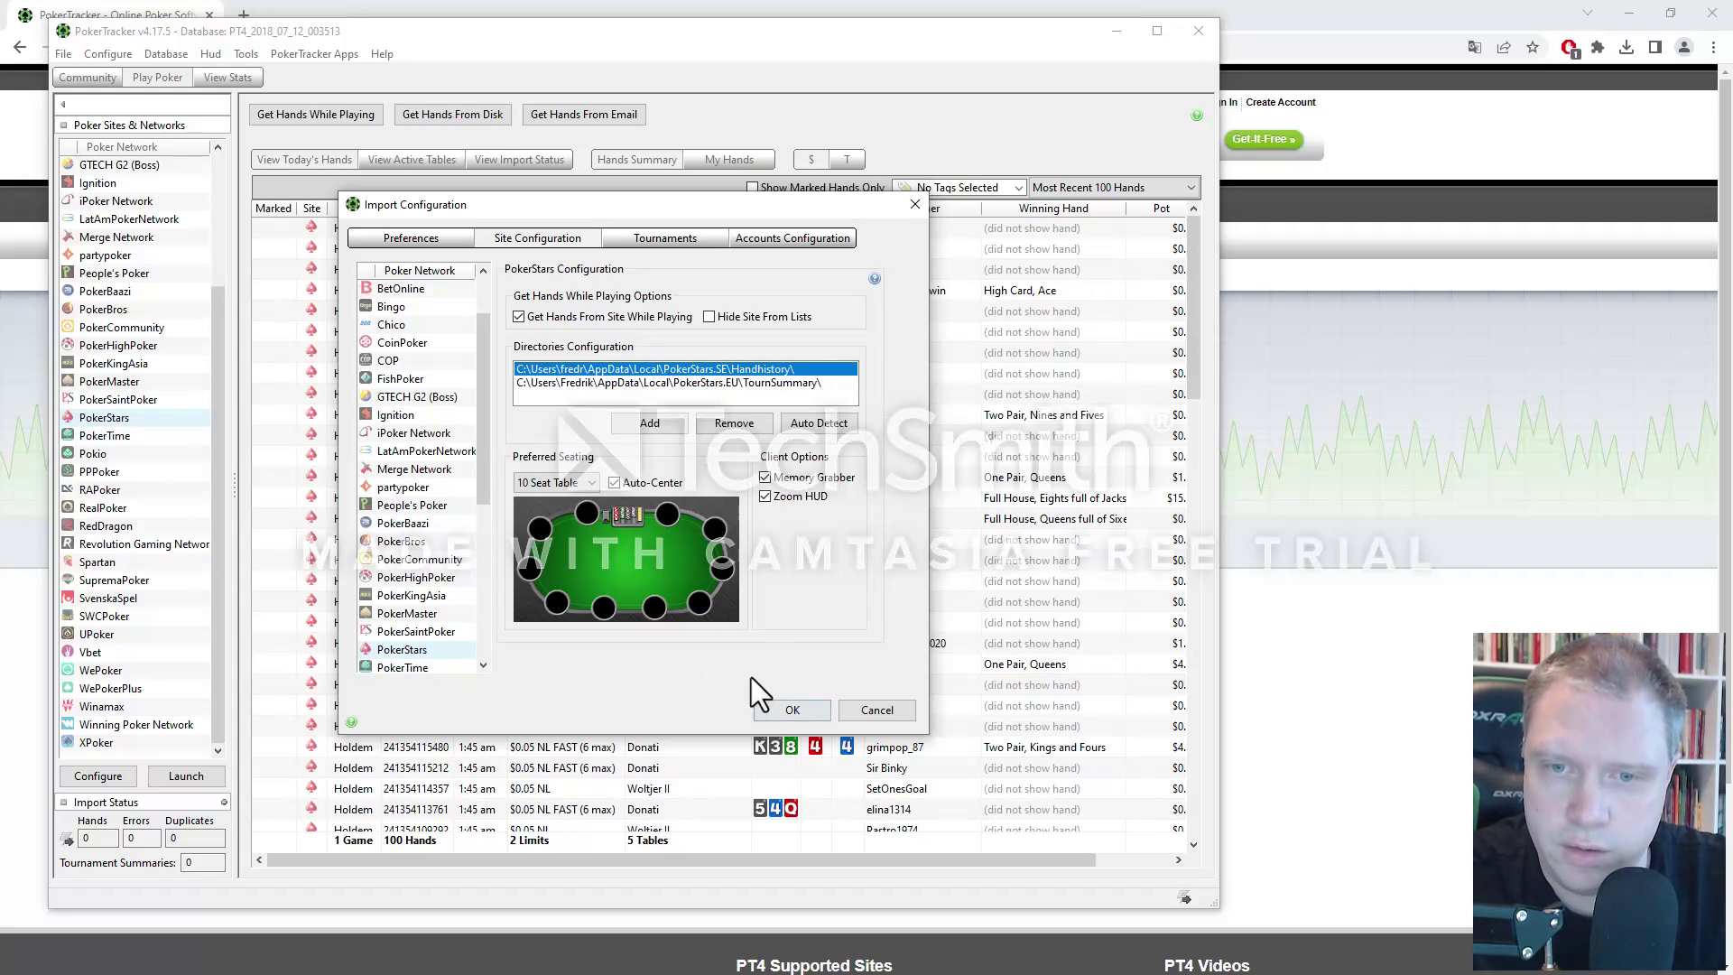
pyautogui.click(796, 711)
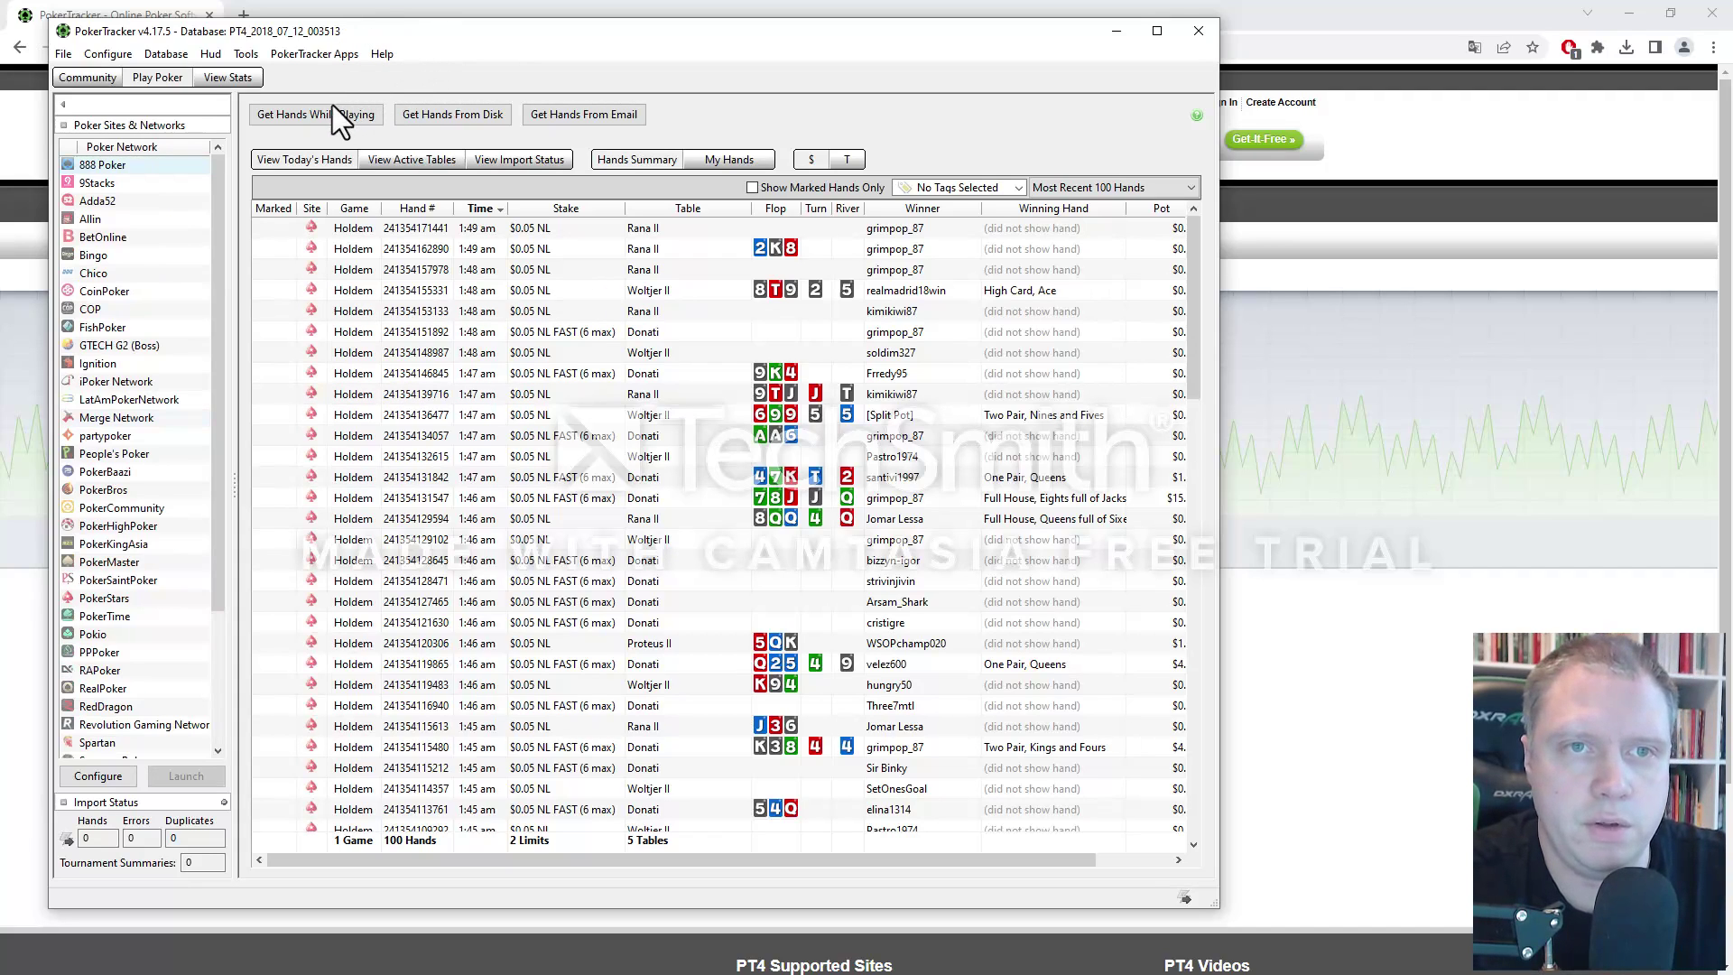
# Start getting hands while playing and join the $0.01/$0.02 No Limit Hold'em Zoom table Halley in PokerStars.
pyautogui.click(317, 116)
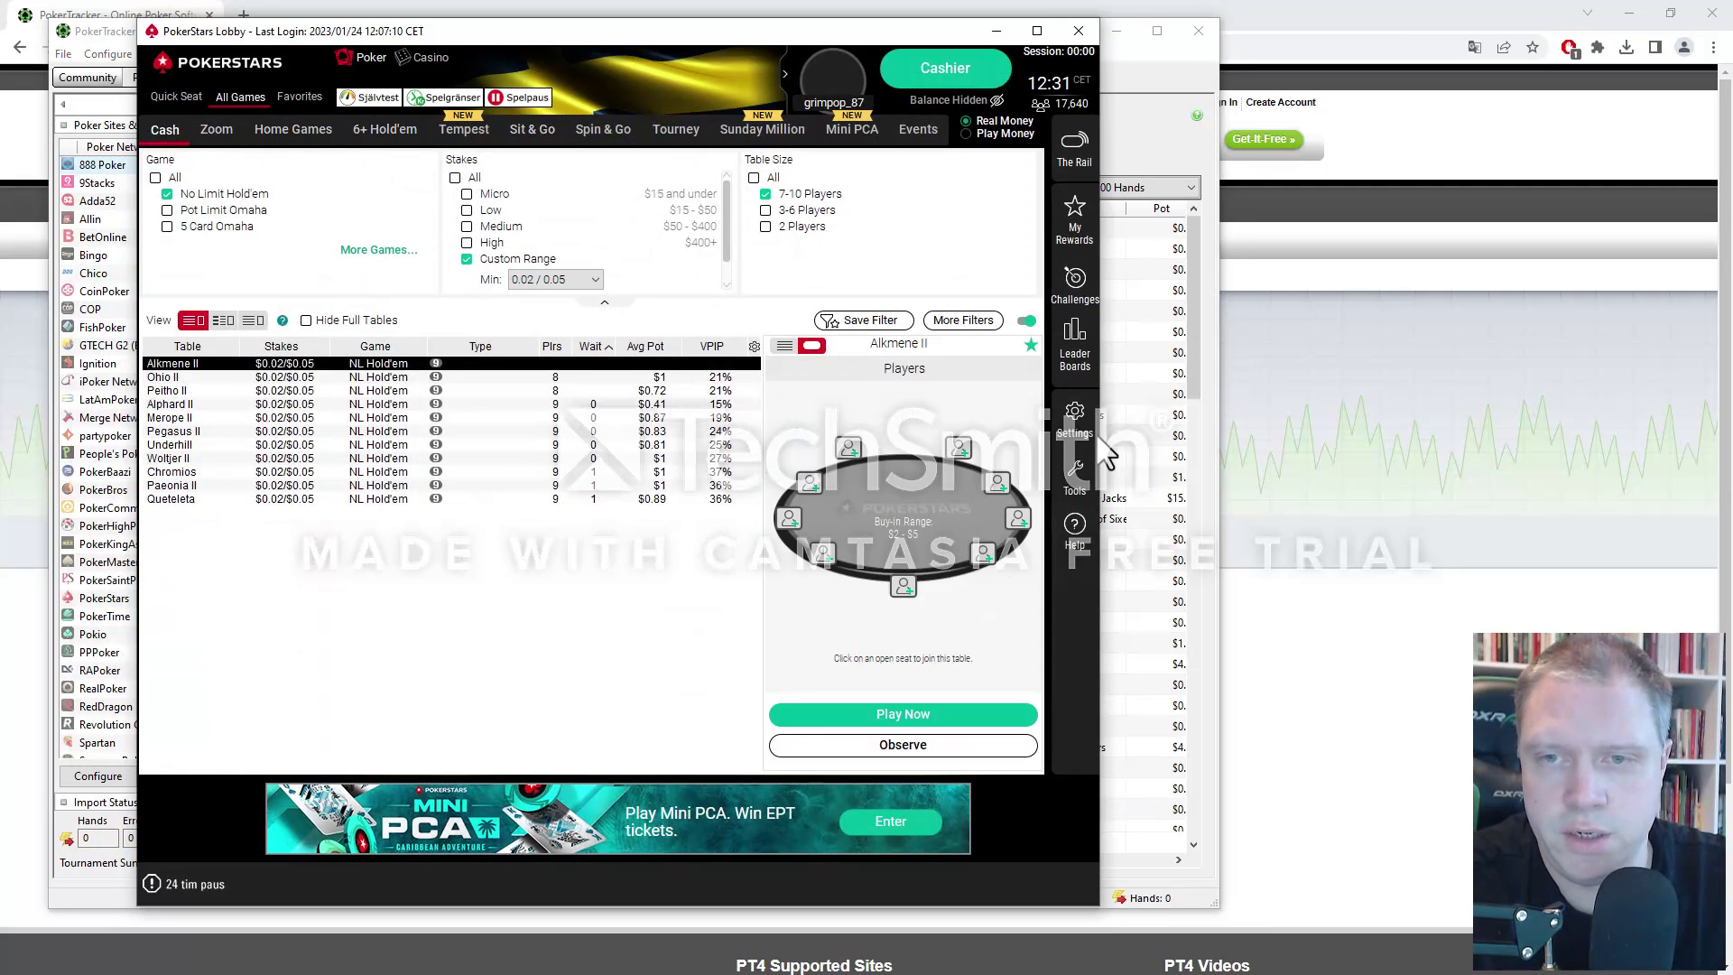
pyautogui.click(217, 129)
pyautogui.click(325, 471)
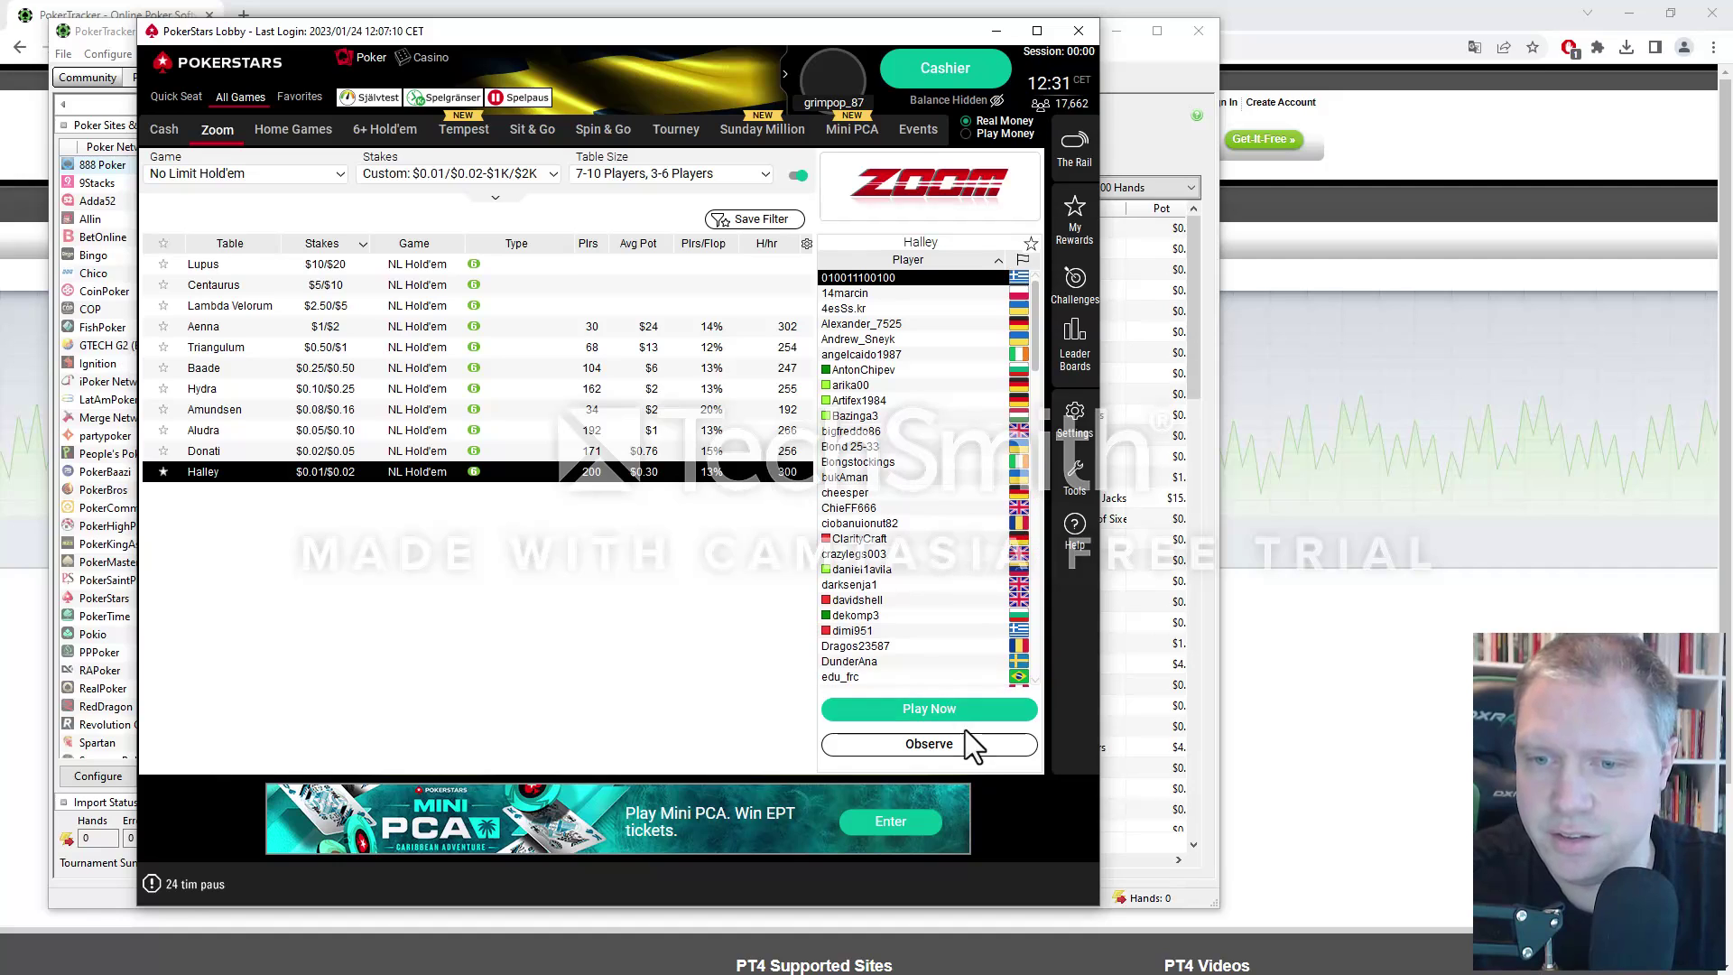
pyautogui.click(918, 708)
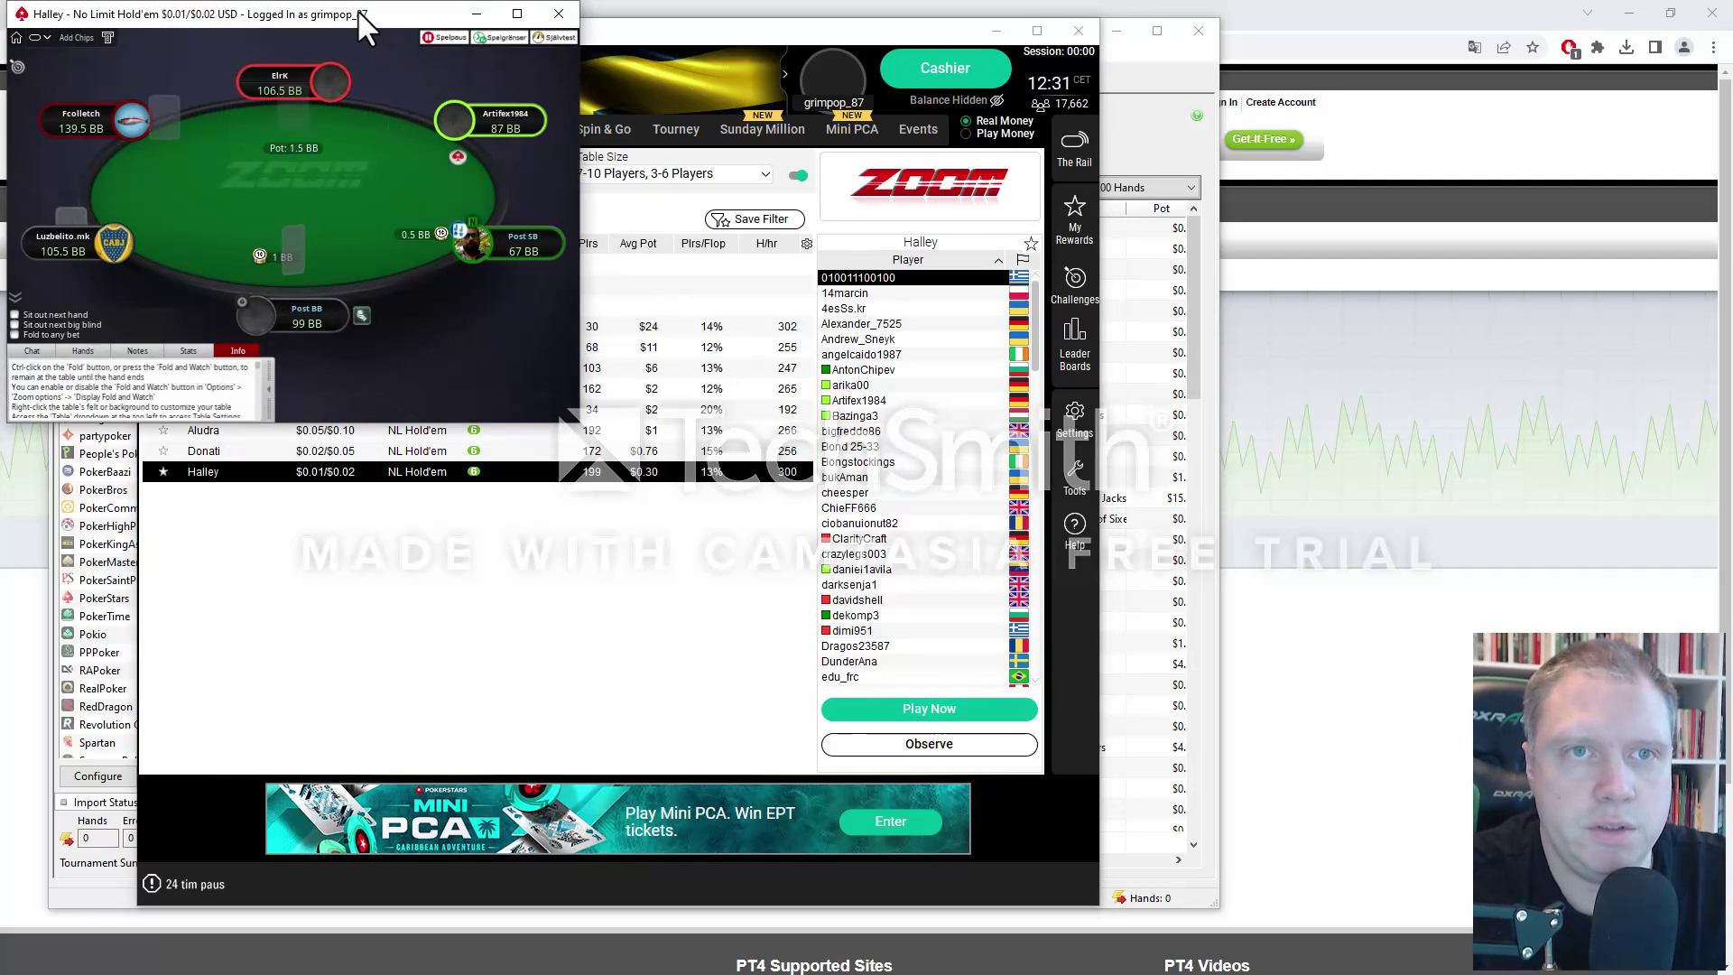
# Move the Halley table window further onto the screen and examine the HUD profiles available for this table.
pyautogui.moveTo(358, 11); pyautogui.dragTo(564, 110)
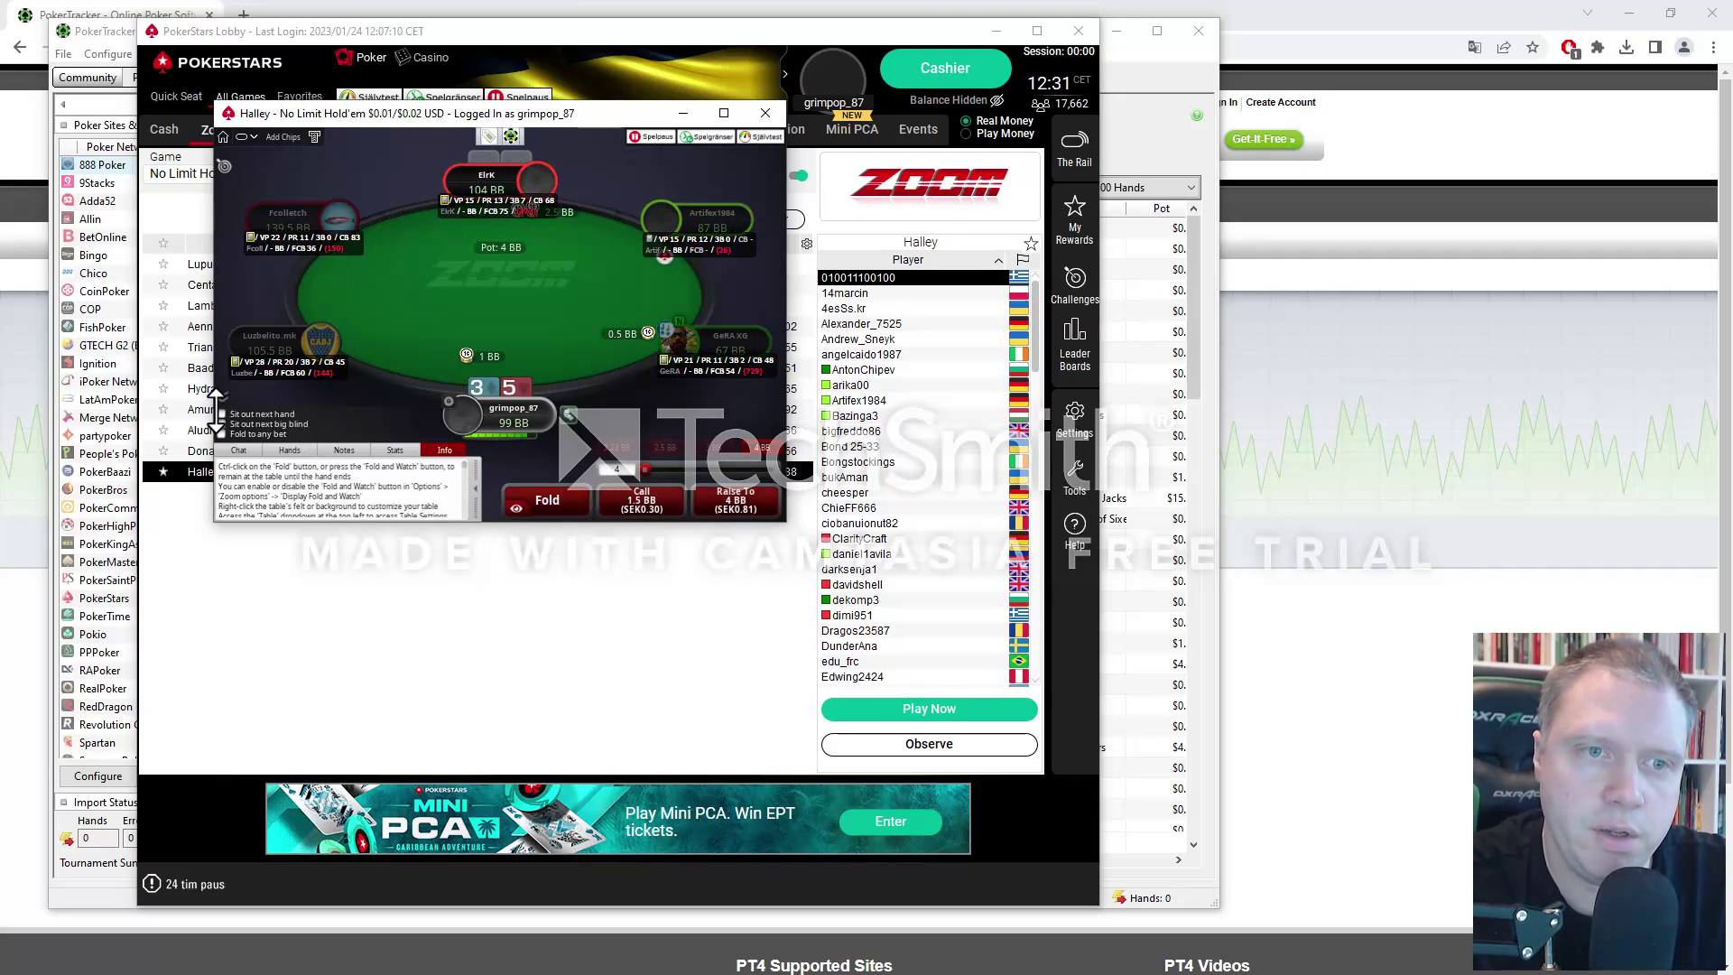
pyautogui.click(511, 136)
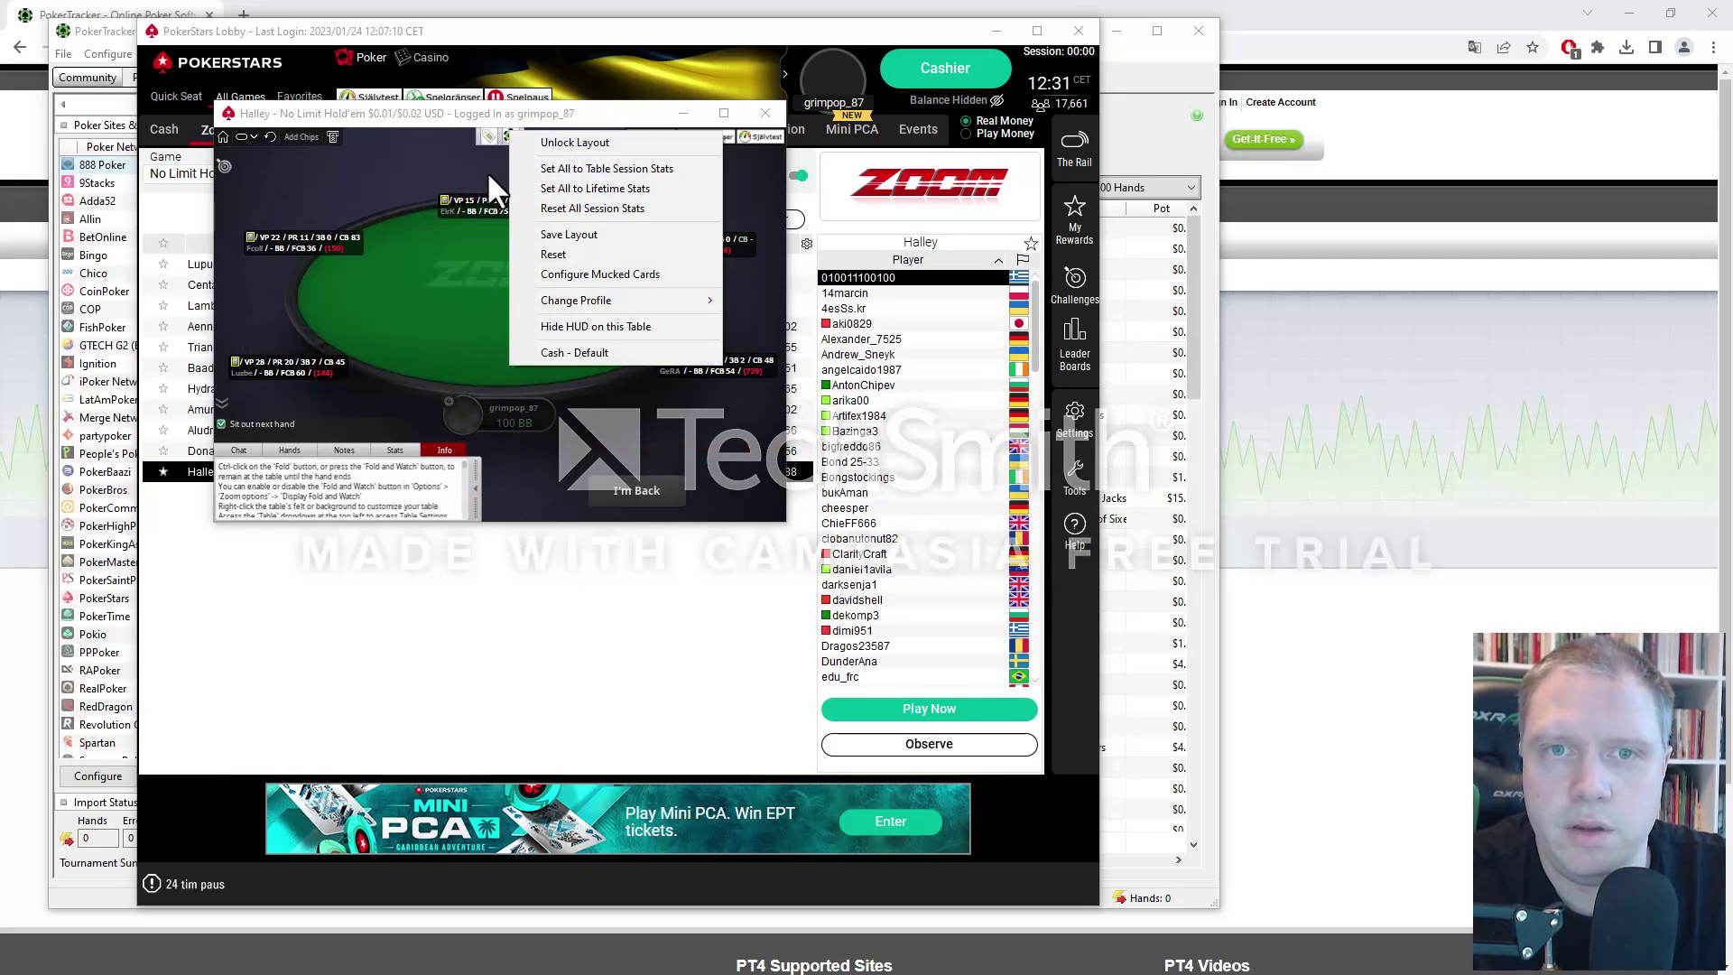
pyautogui.moveTo(577, 299)
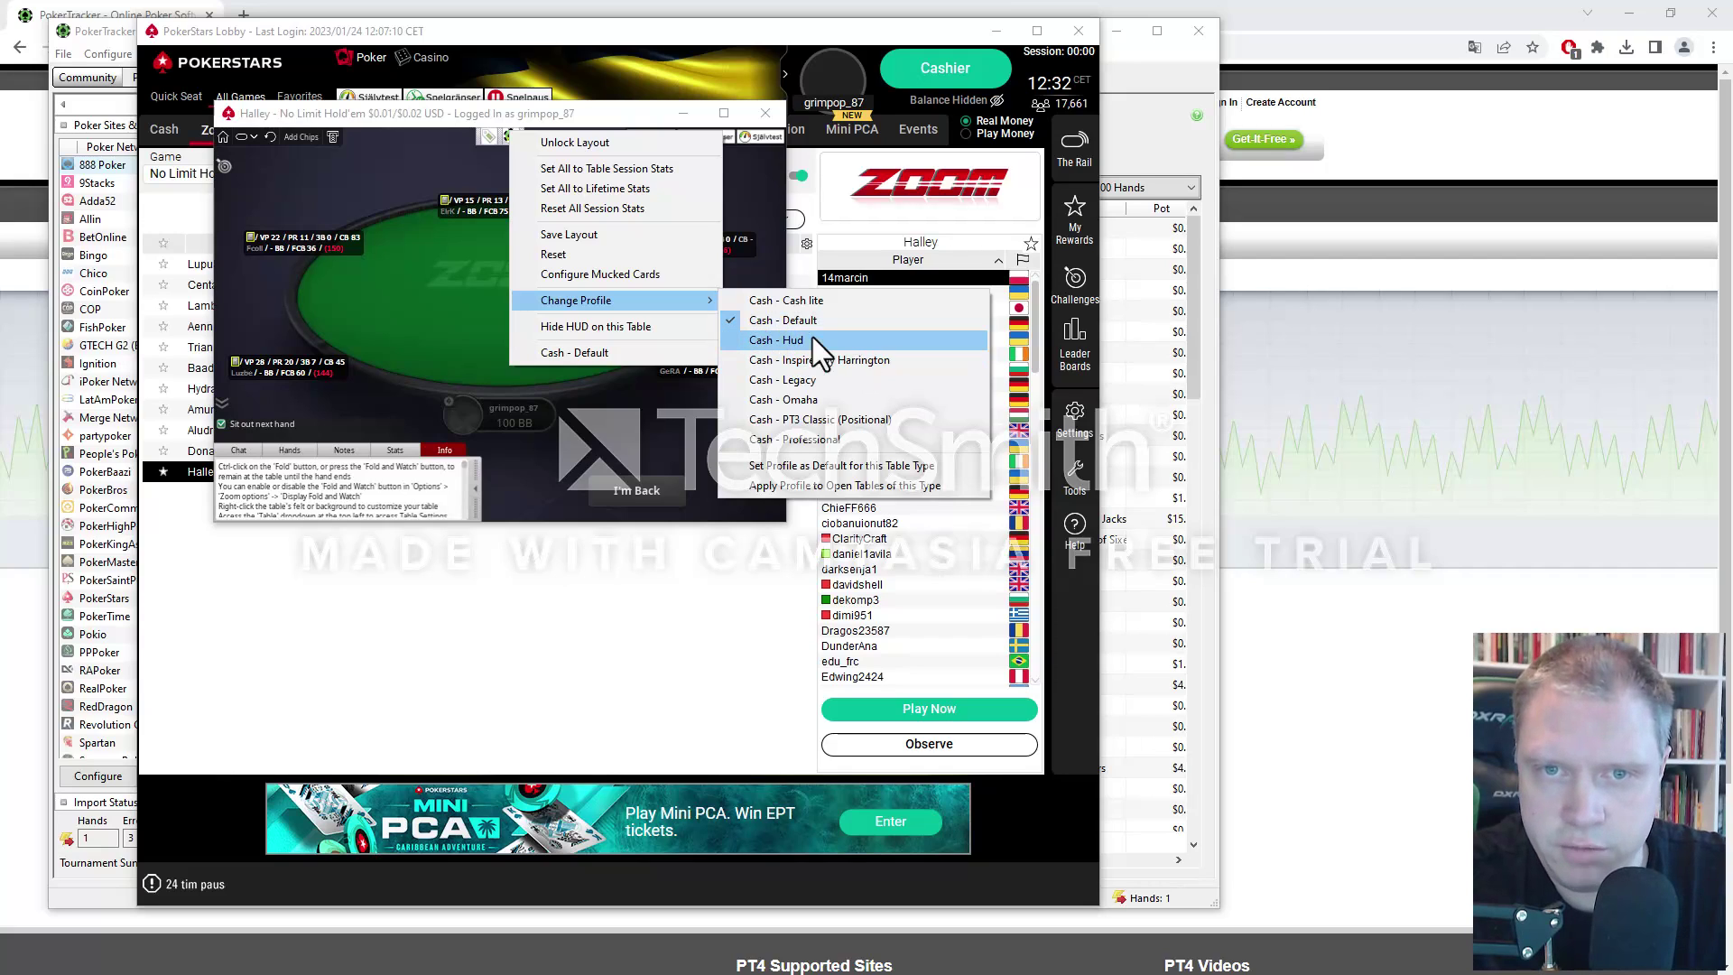
pyautogui.click(368, 304)
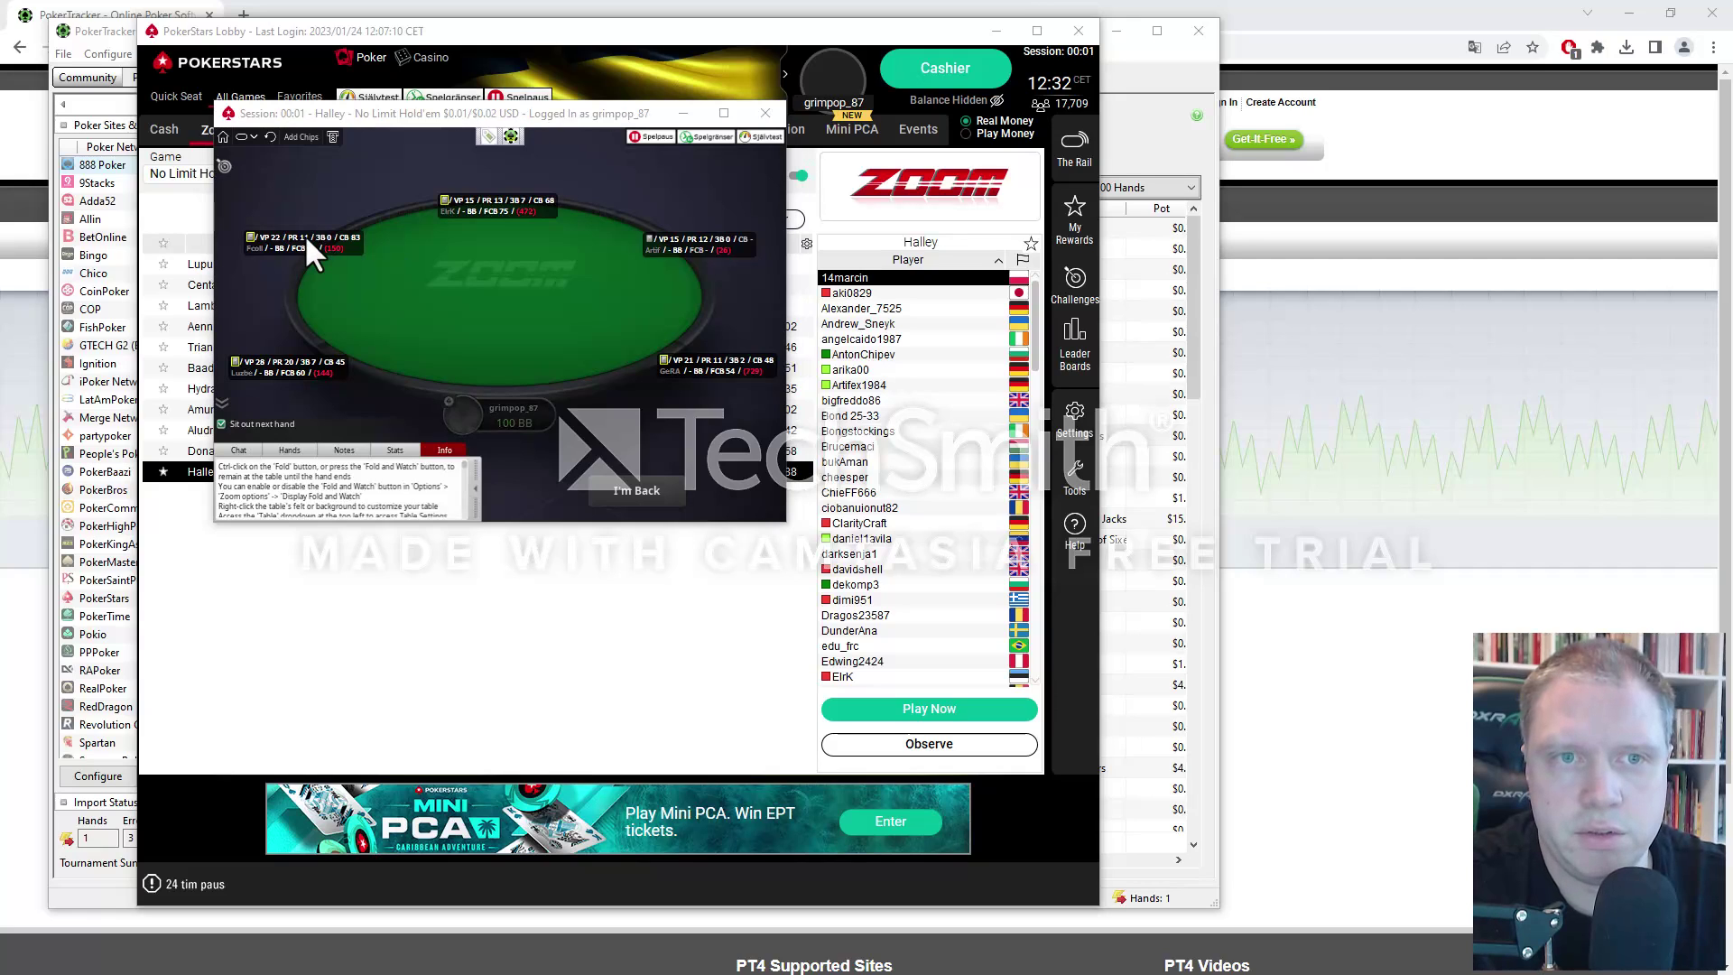
# Move the upper-left player's HUD stats onto the table felt, view their statistics popup, and unlock then lock and save the layout.
pyautogui.moveTo(305, 236); pyautogui.dragTo(355, 284)
pyautogui.moveTo(355, 284)
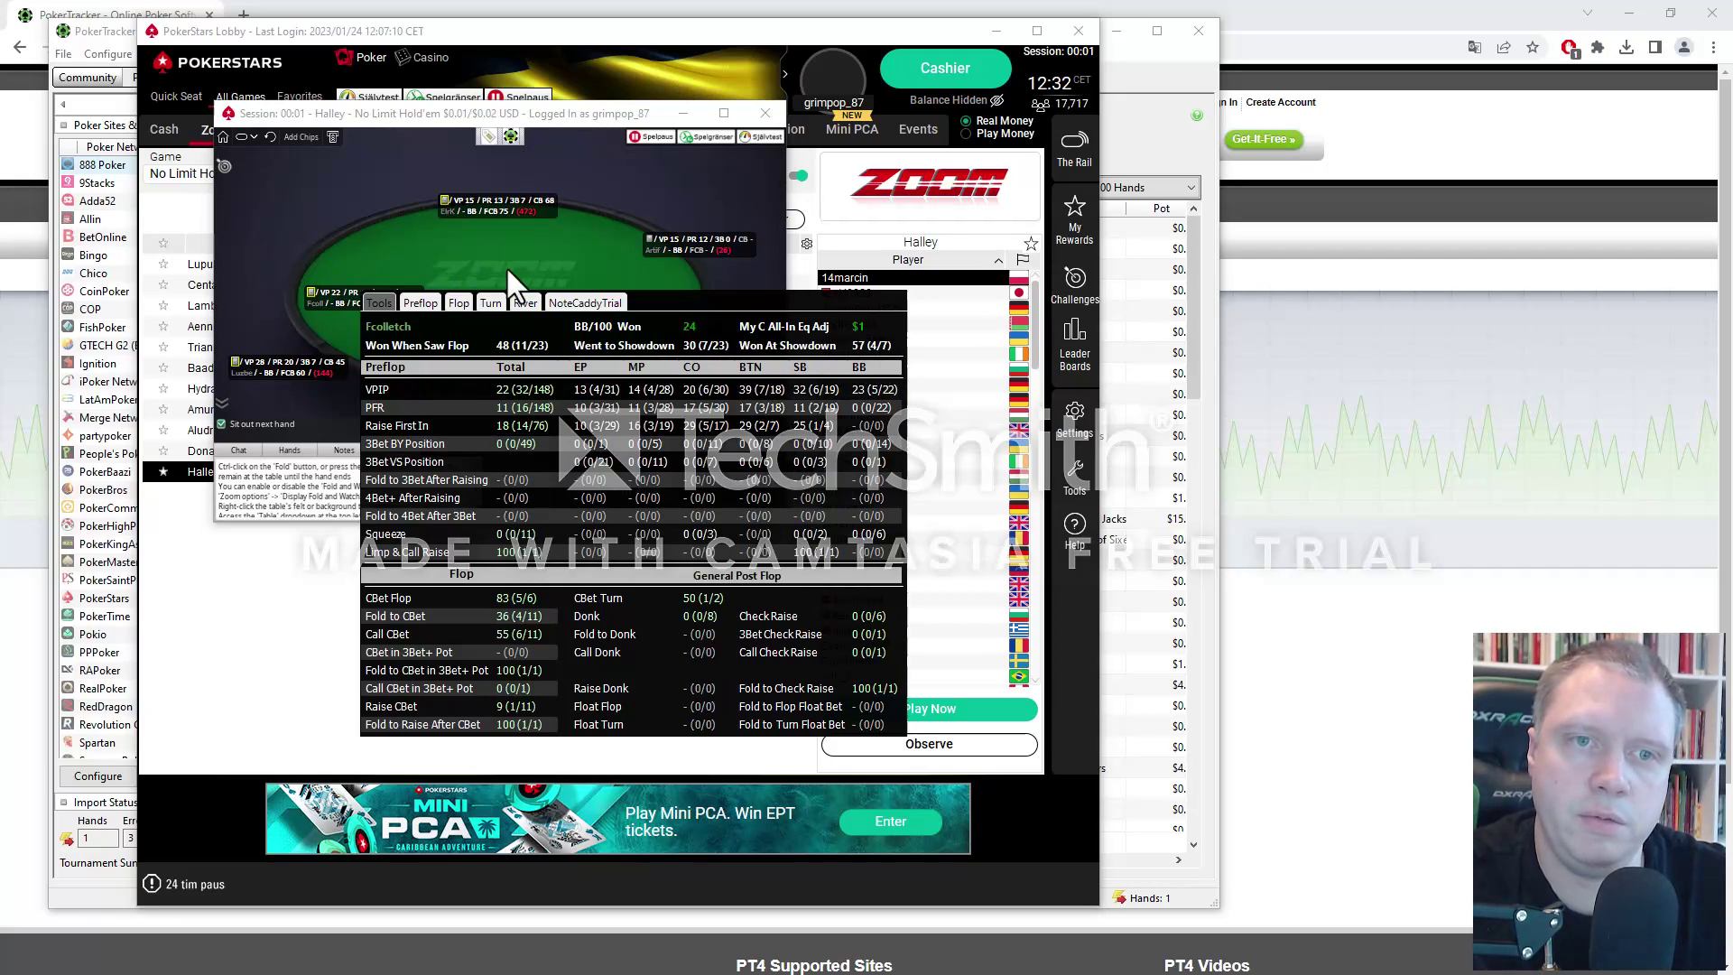
pyautogui.click(511, 135)
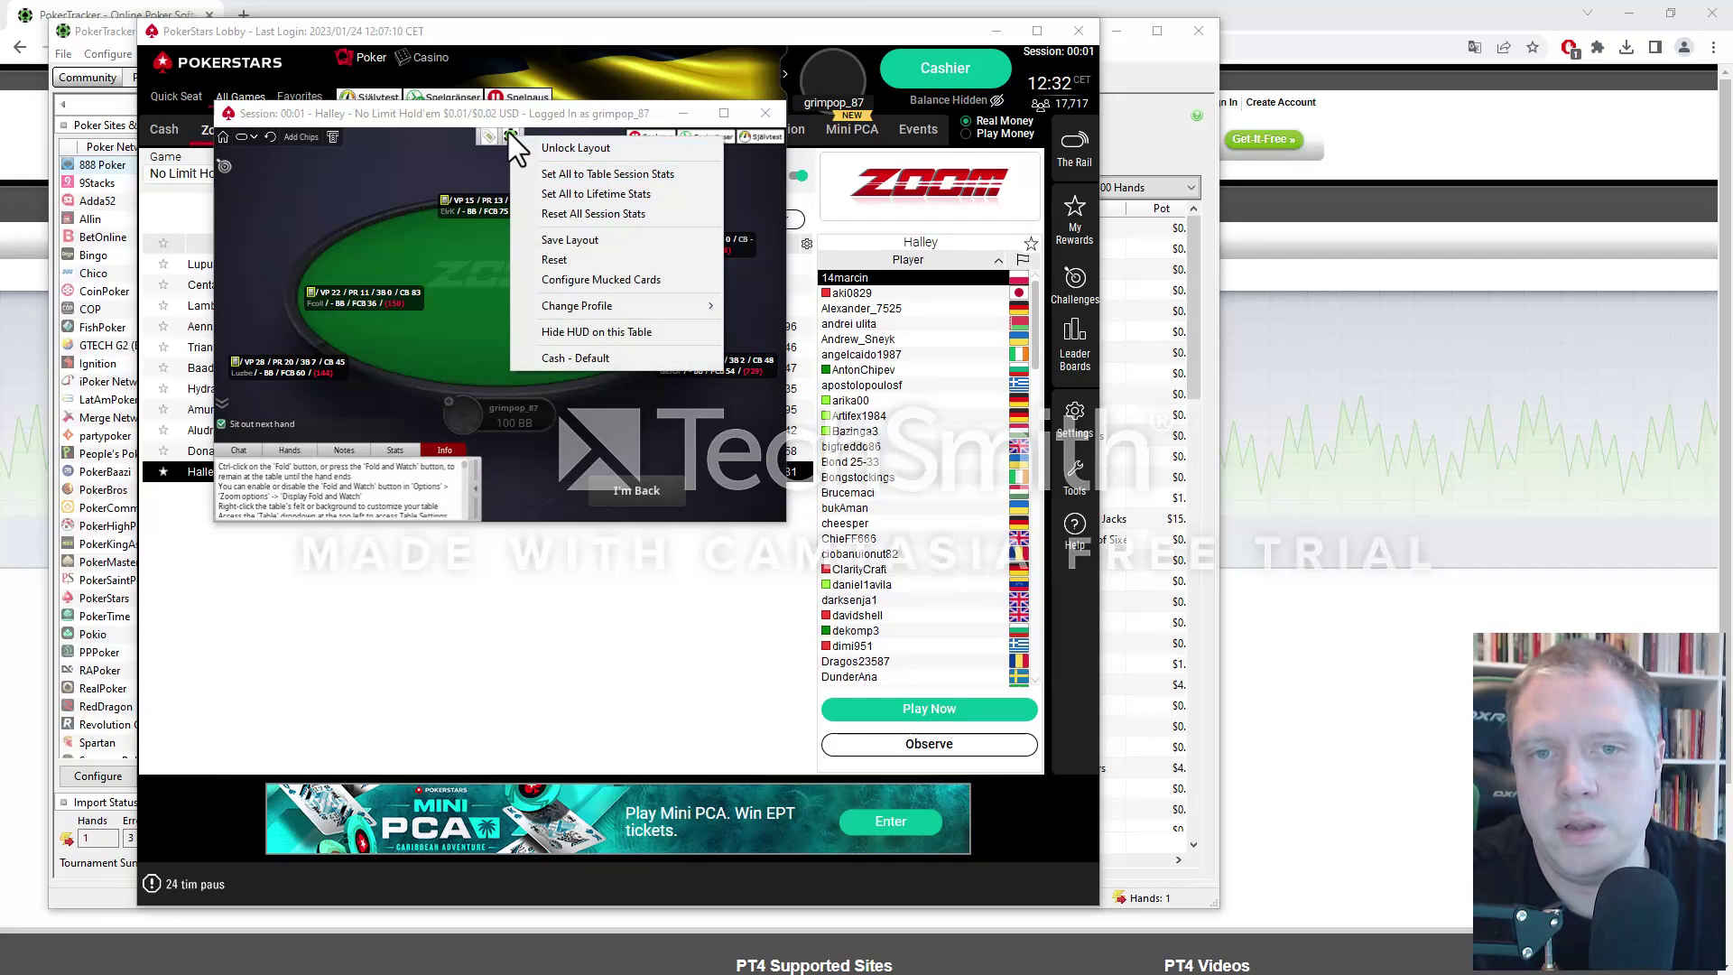
pyautogui.click(524, 144)
pyautogui.click(507, 134)
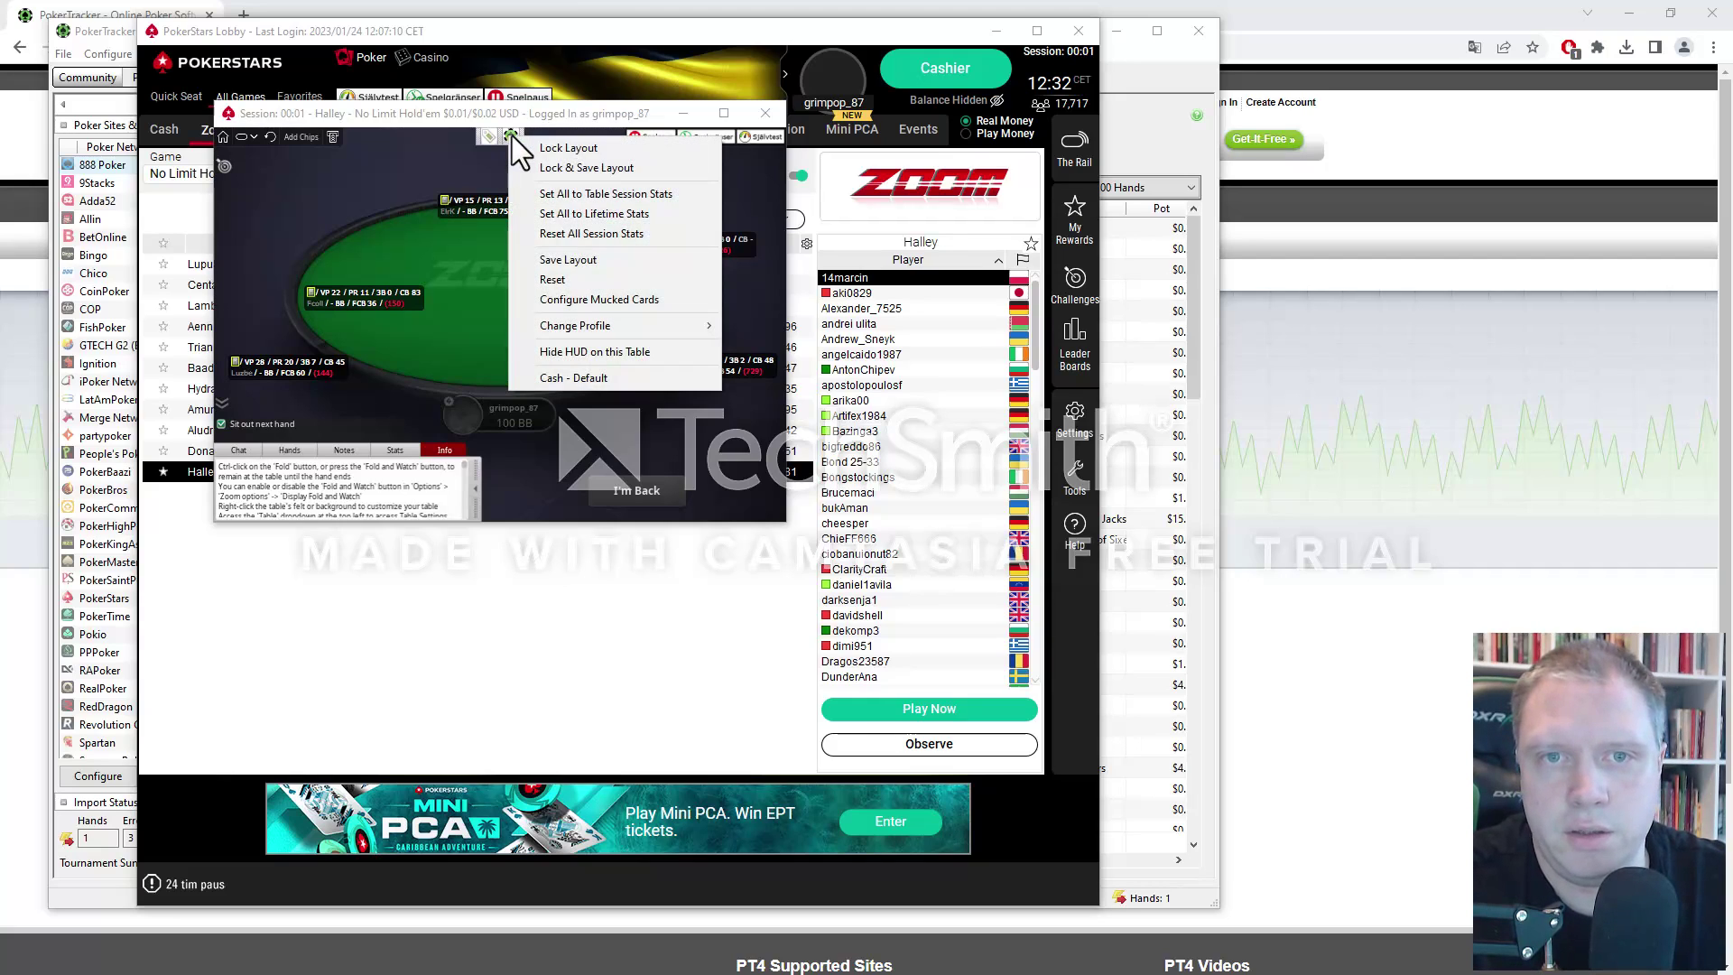
pyautogui.click(557, 168)
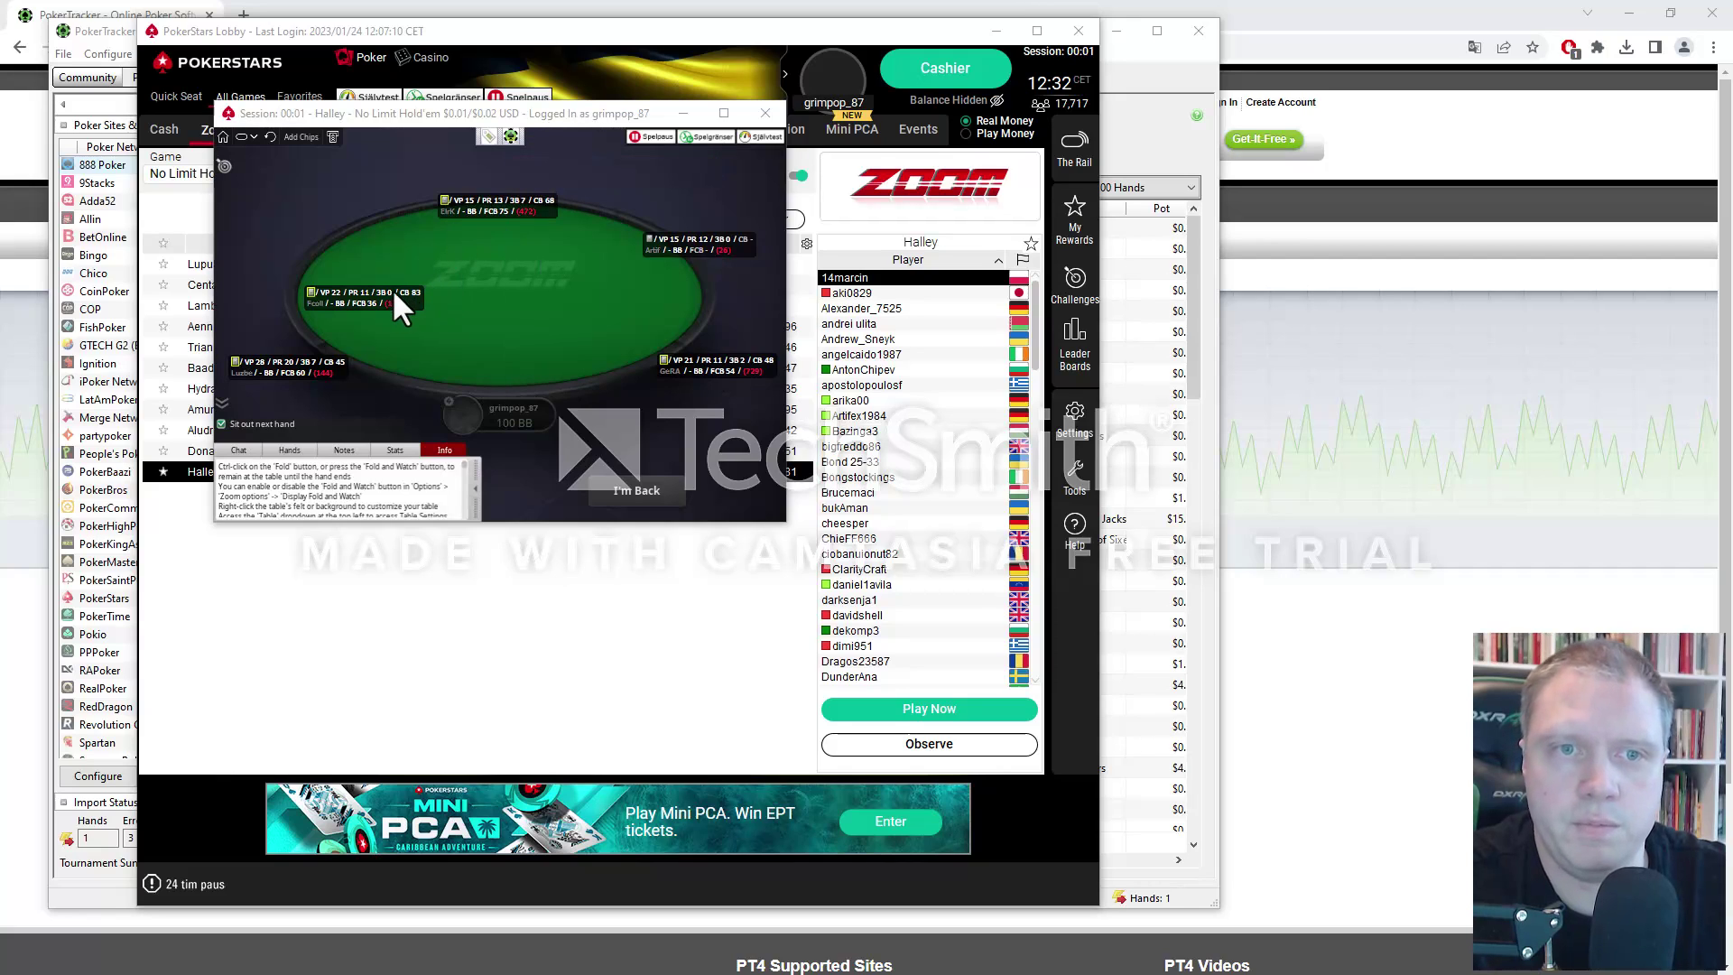
# Move the same player's HUD stats back off the felt to their seat, and unlock then lock and save the layout.
pyautogui.moveTo(392, 288); pyautogui.dragTo(321, 251)
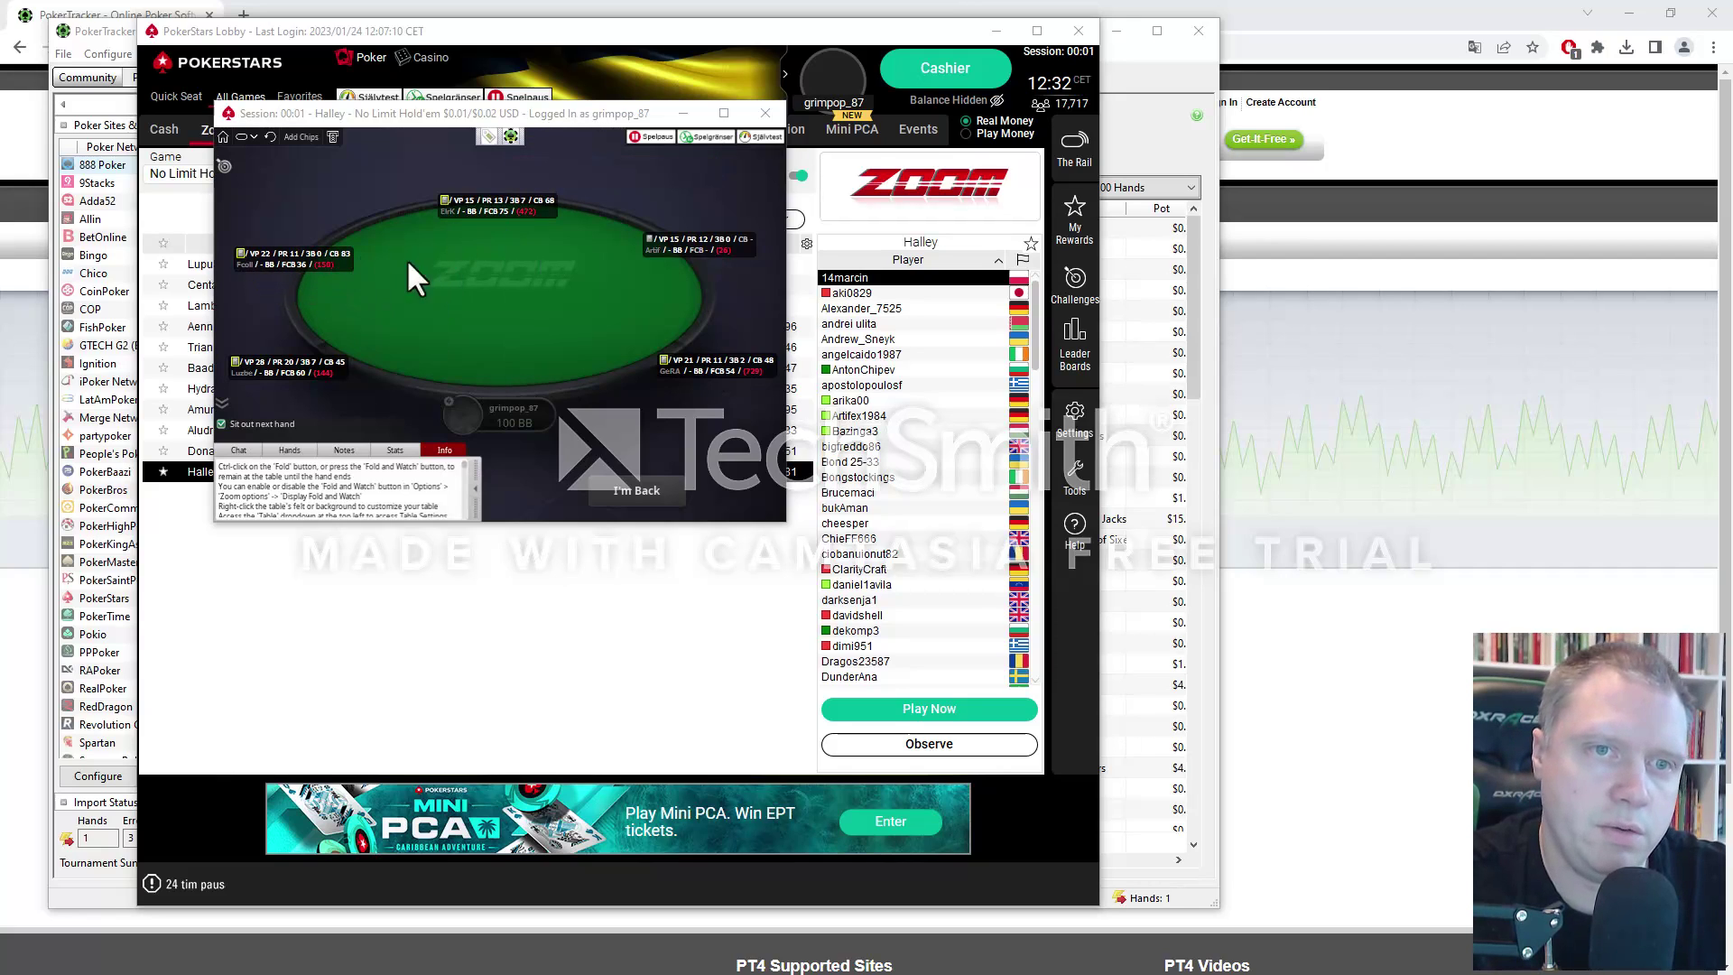
pyautogui.click(510, 134)
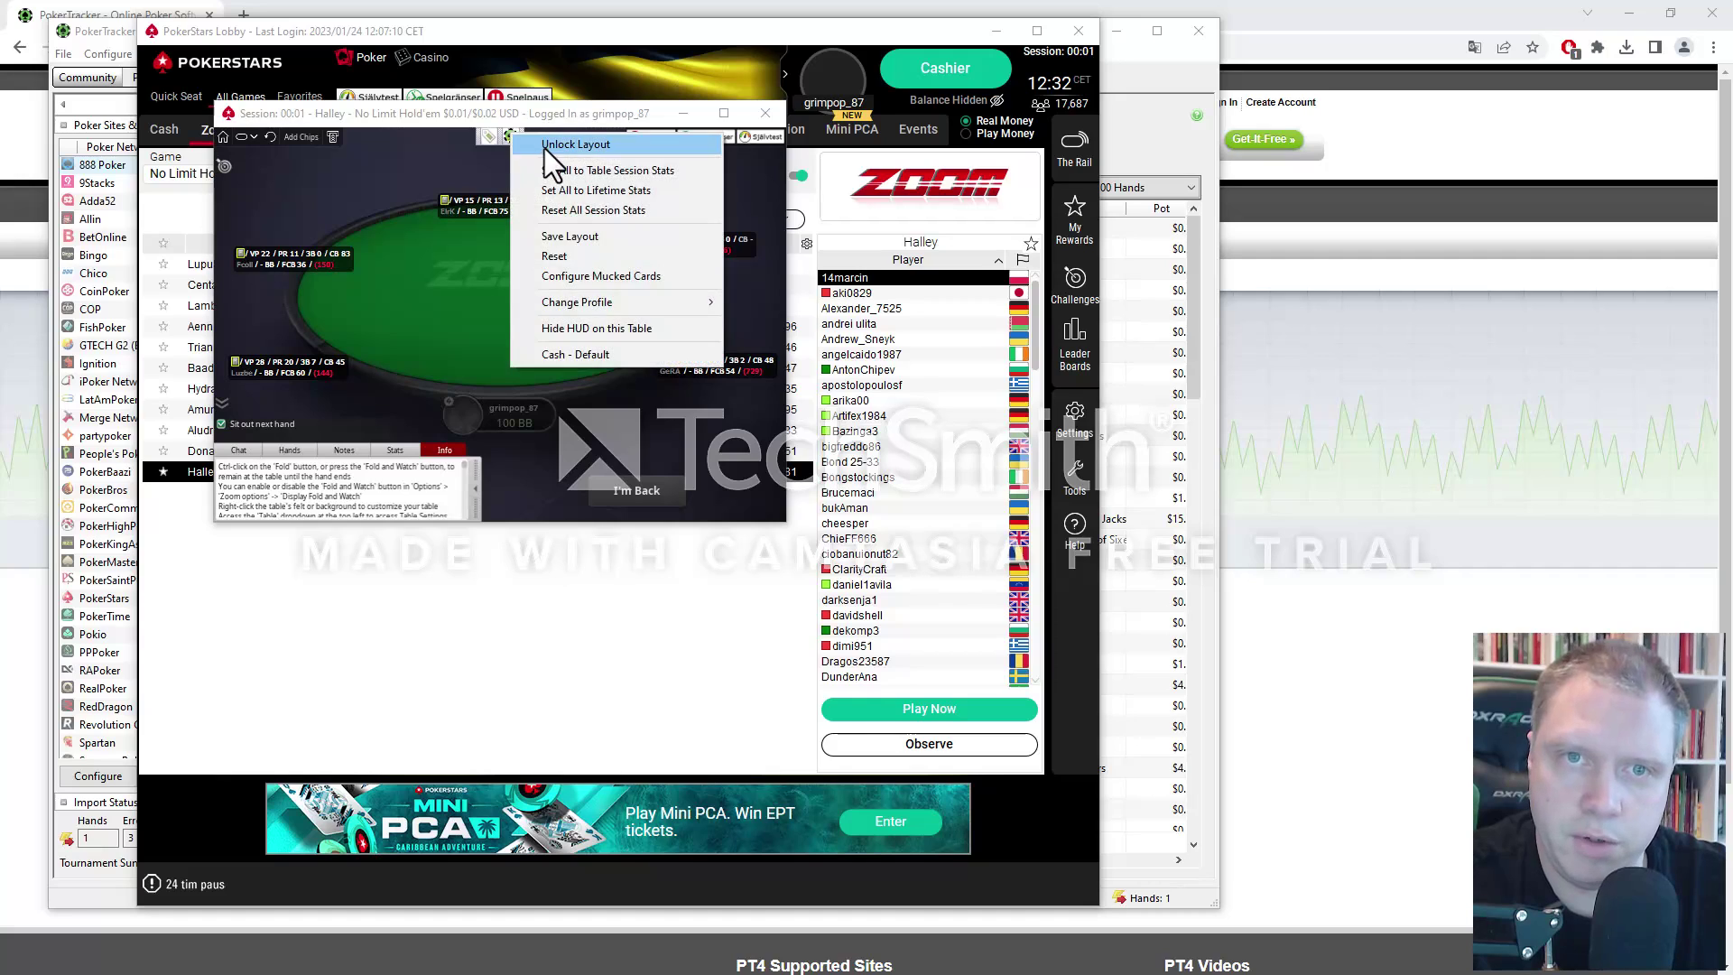
pyautogui.click(544, 146)
pyautogui.click(510, 131)
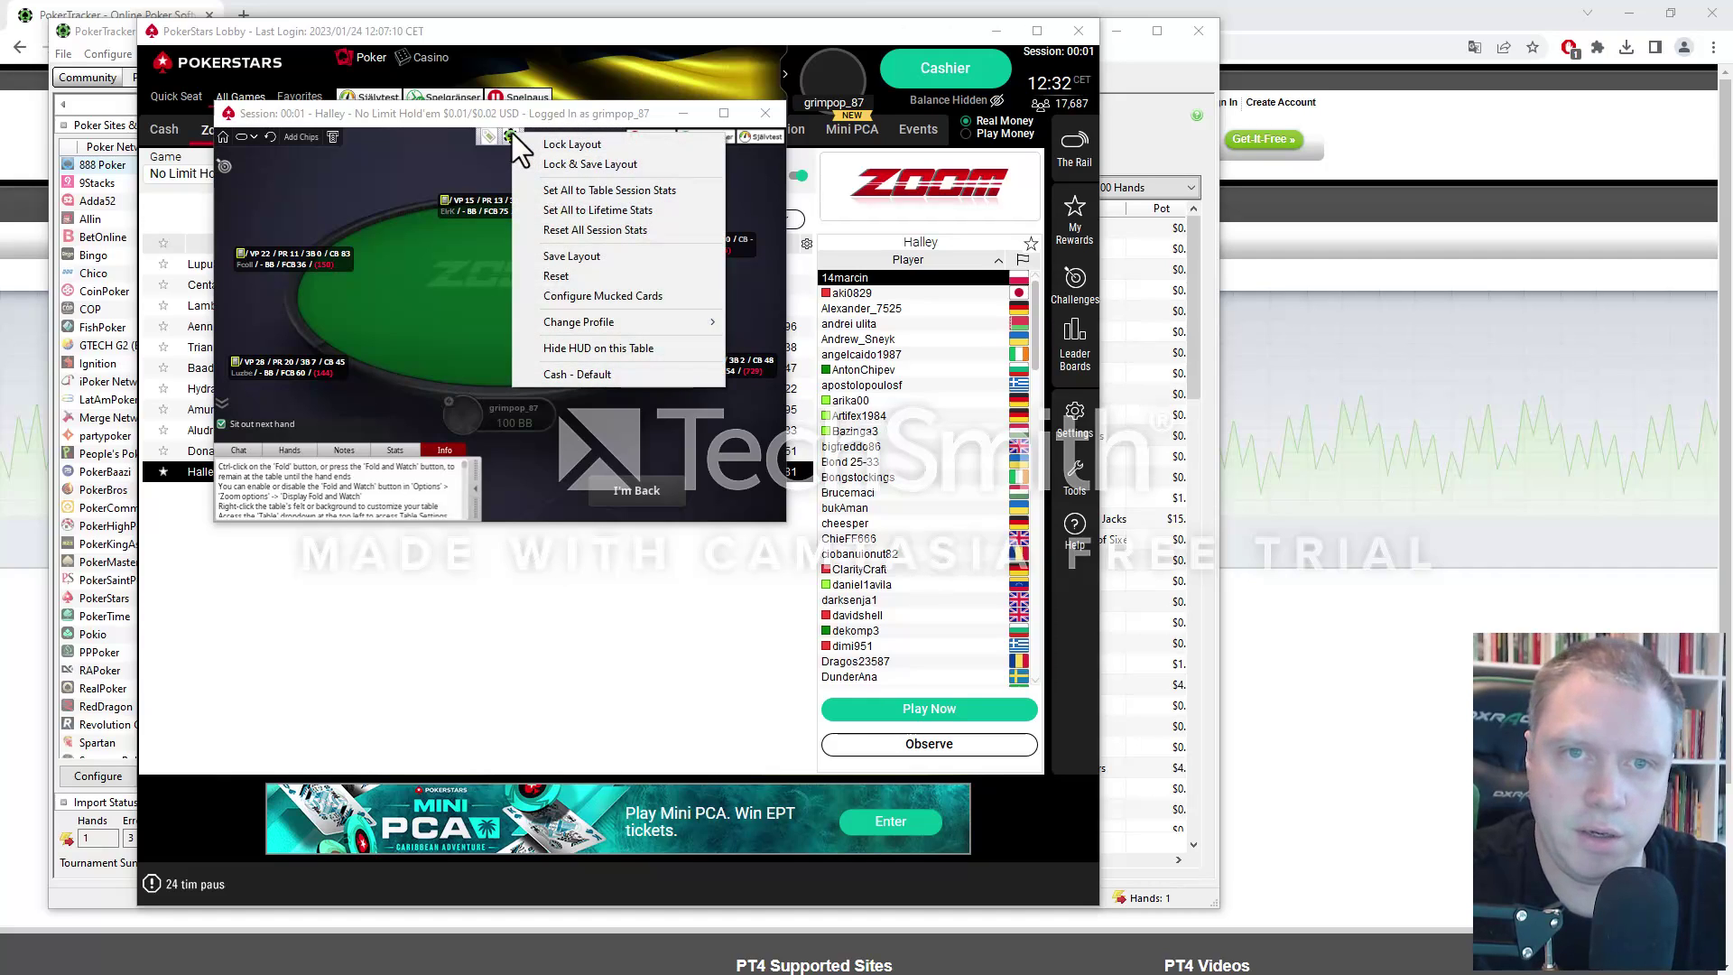
pyautogui.click(543, 163)
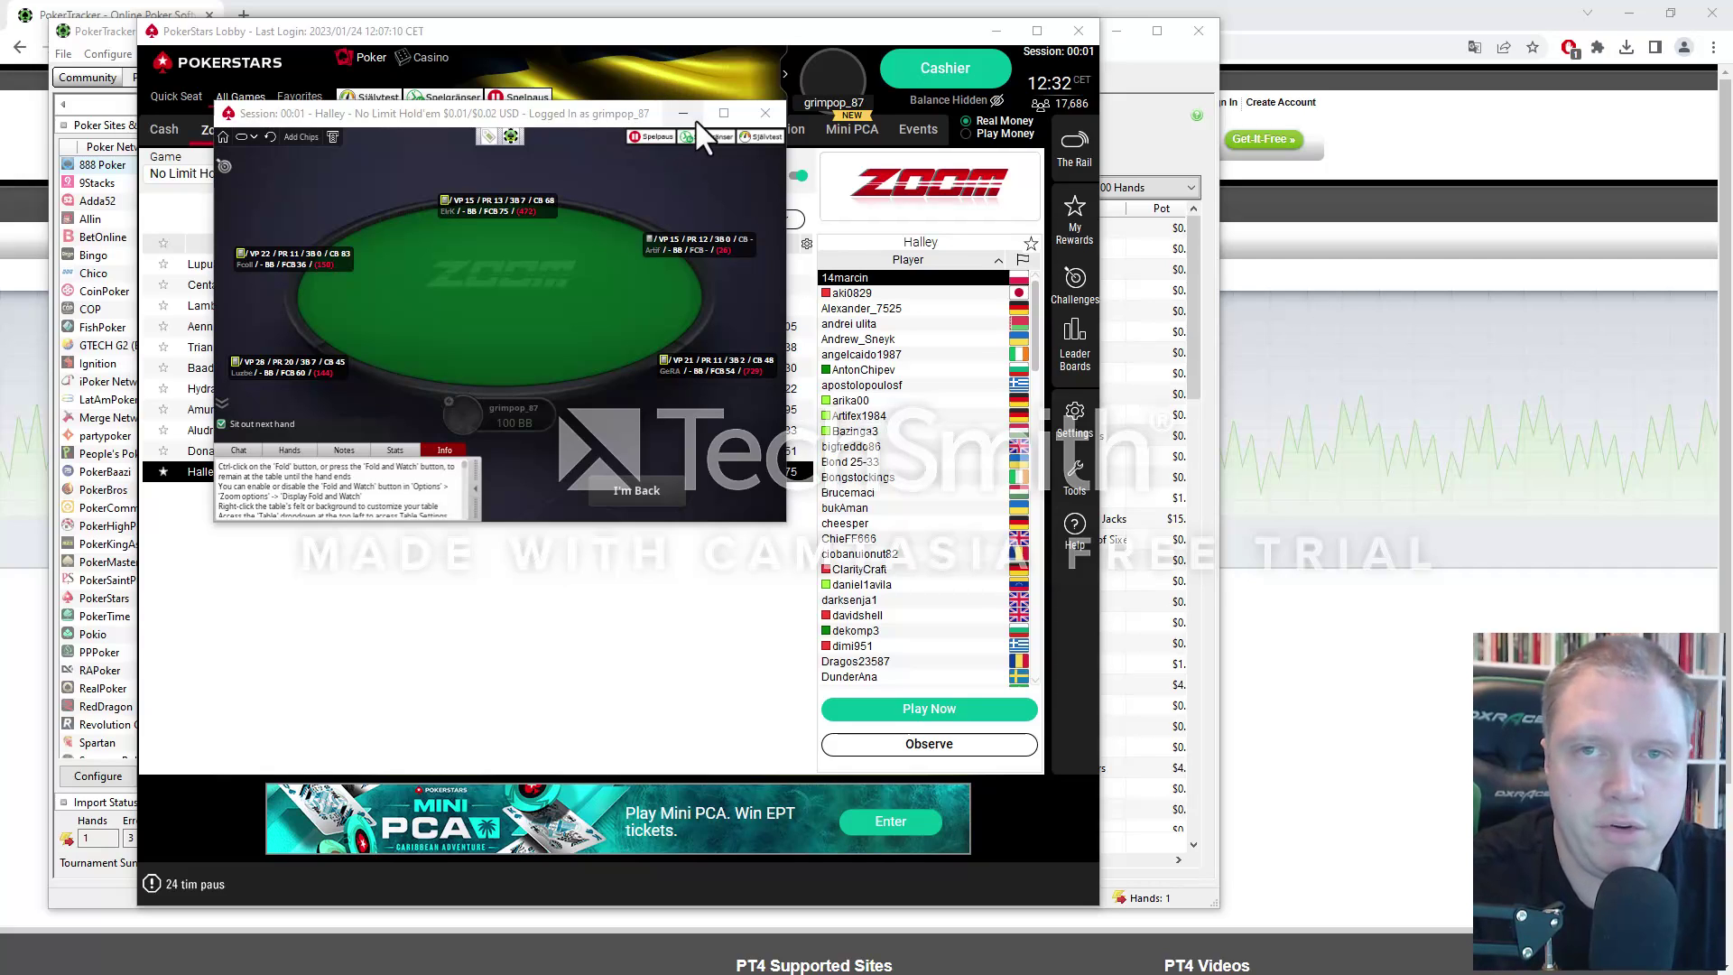
# Switch to PokerTracker and view today's Personal Results graph in the statistics.
pyautogui.click(123, 38)
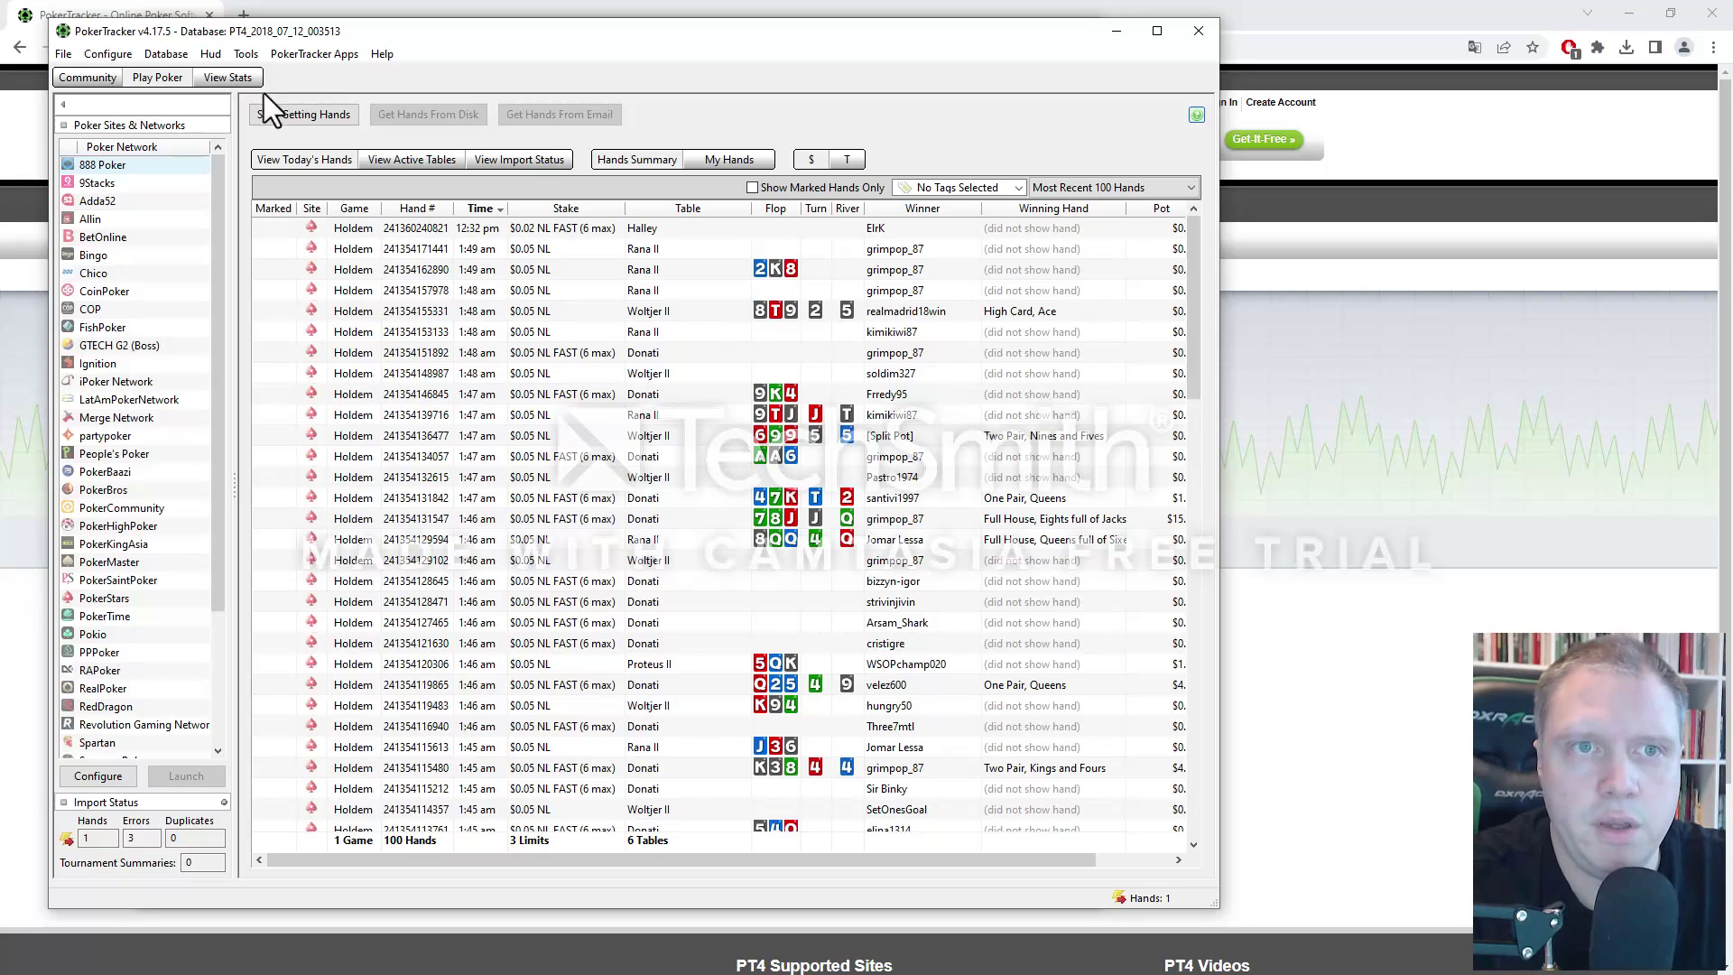
pyautogui.click(232, 79)
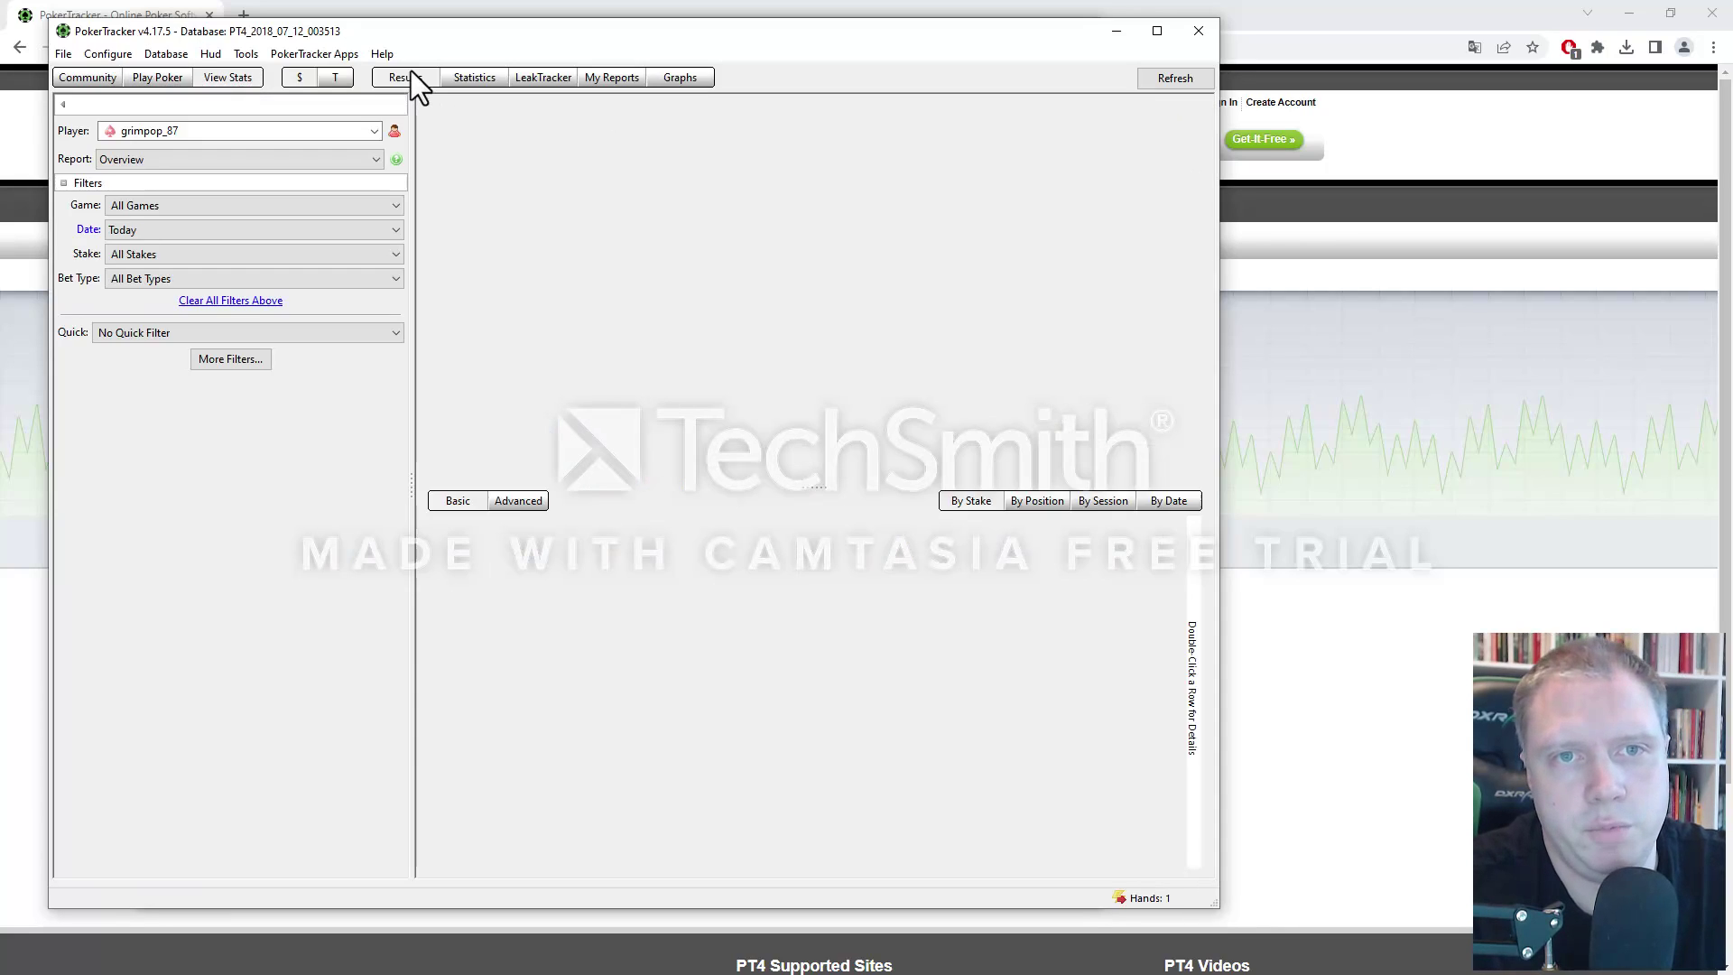
pyautogui.click(669, 79)
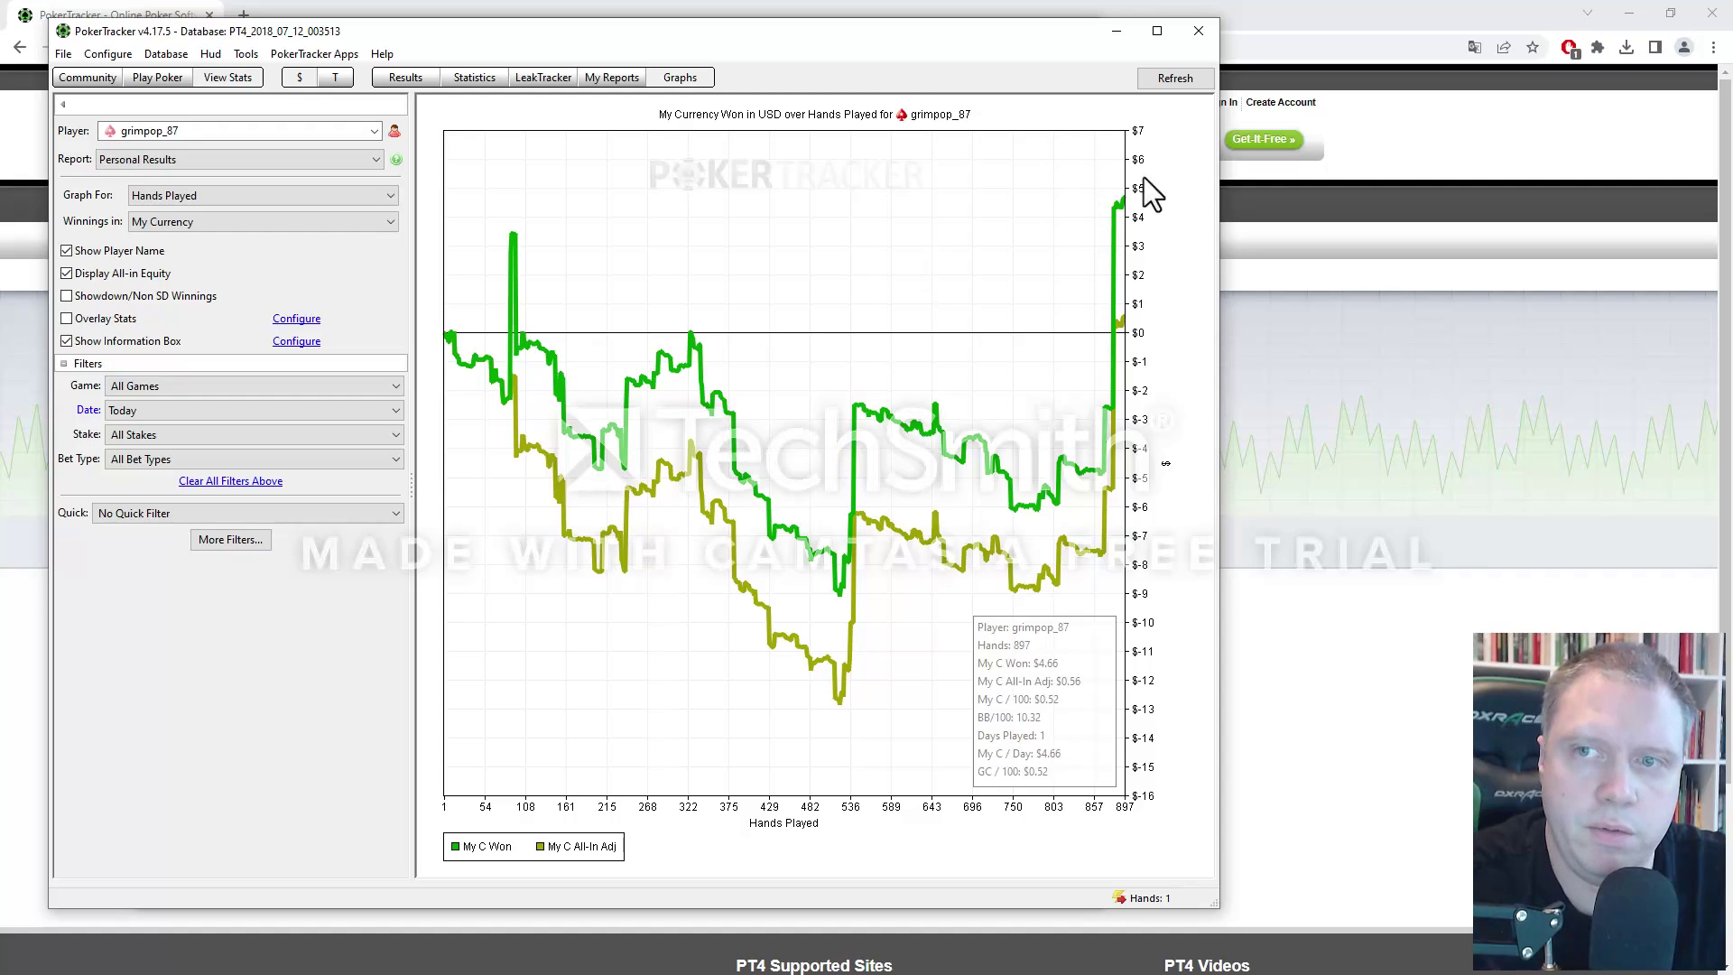
# In the Overview results, list the hands for the $0.05 NL FAST (6 max) stake and show Max Hands.
pyautogui.click(406, 78)
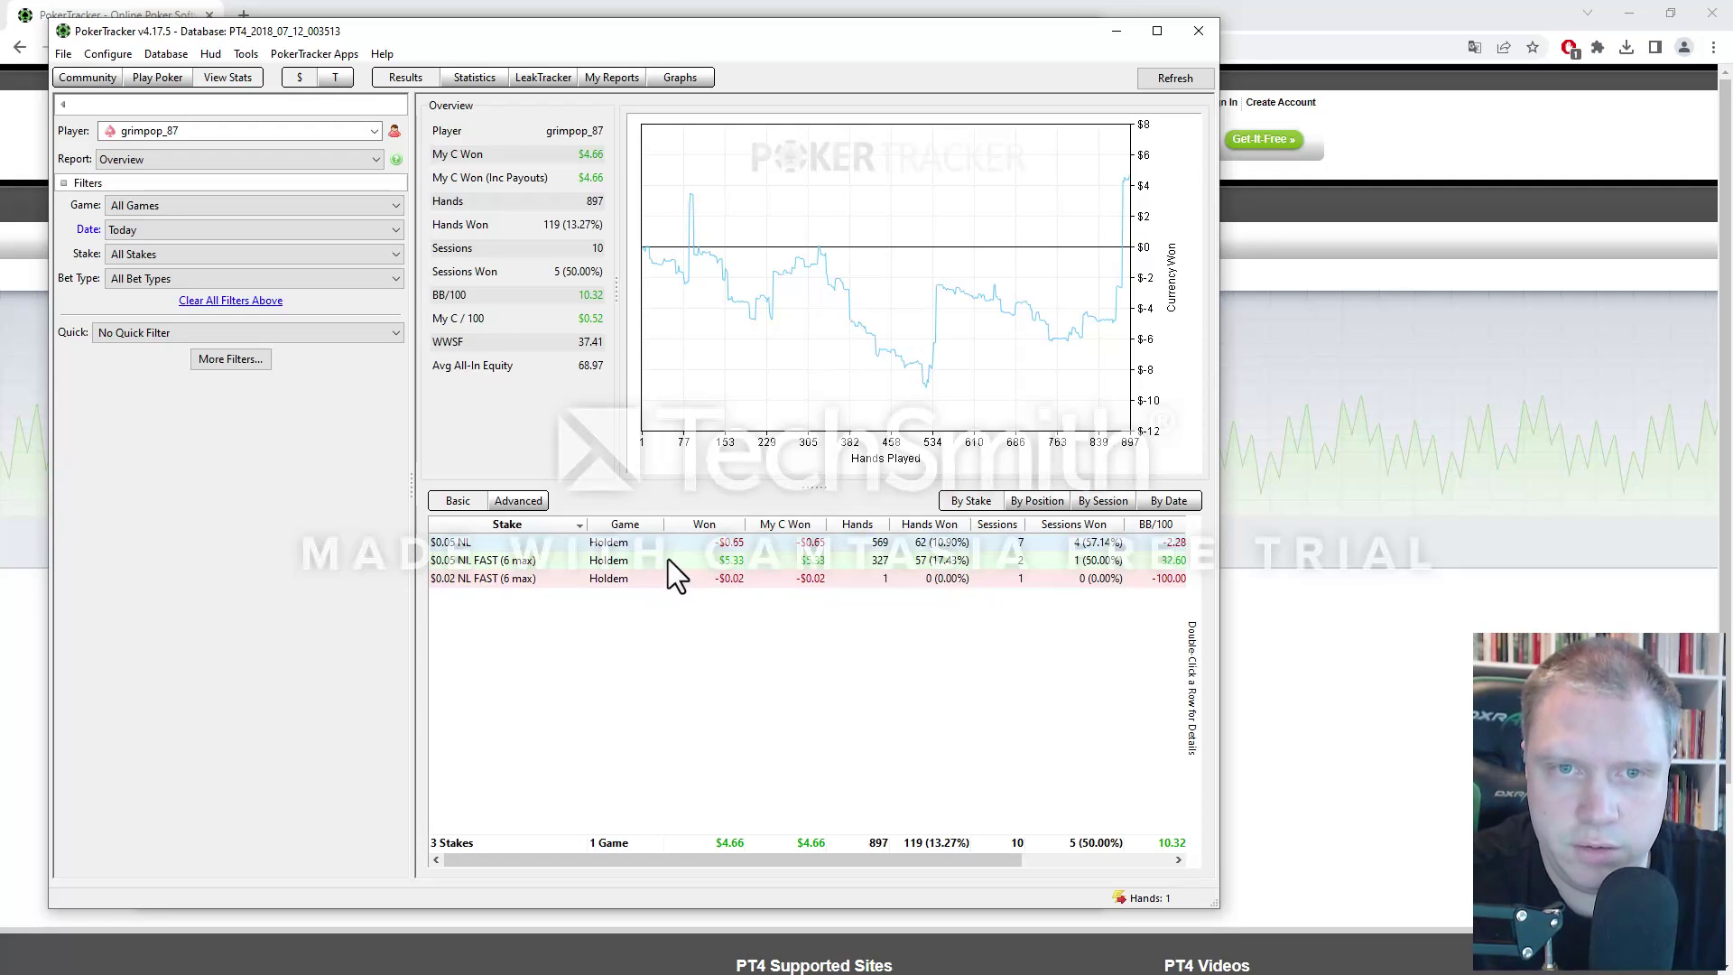
pyautogui.doubleClick(519, 561)
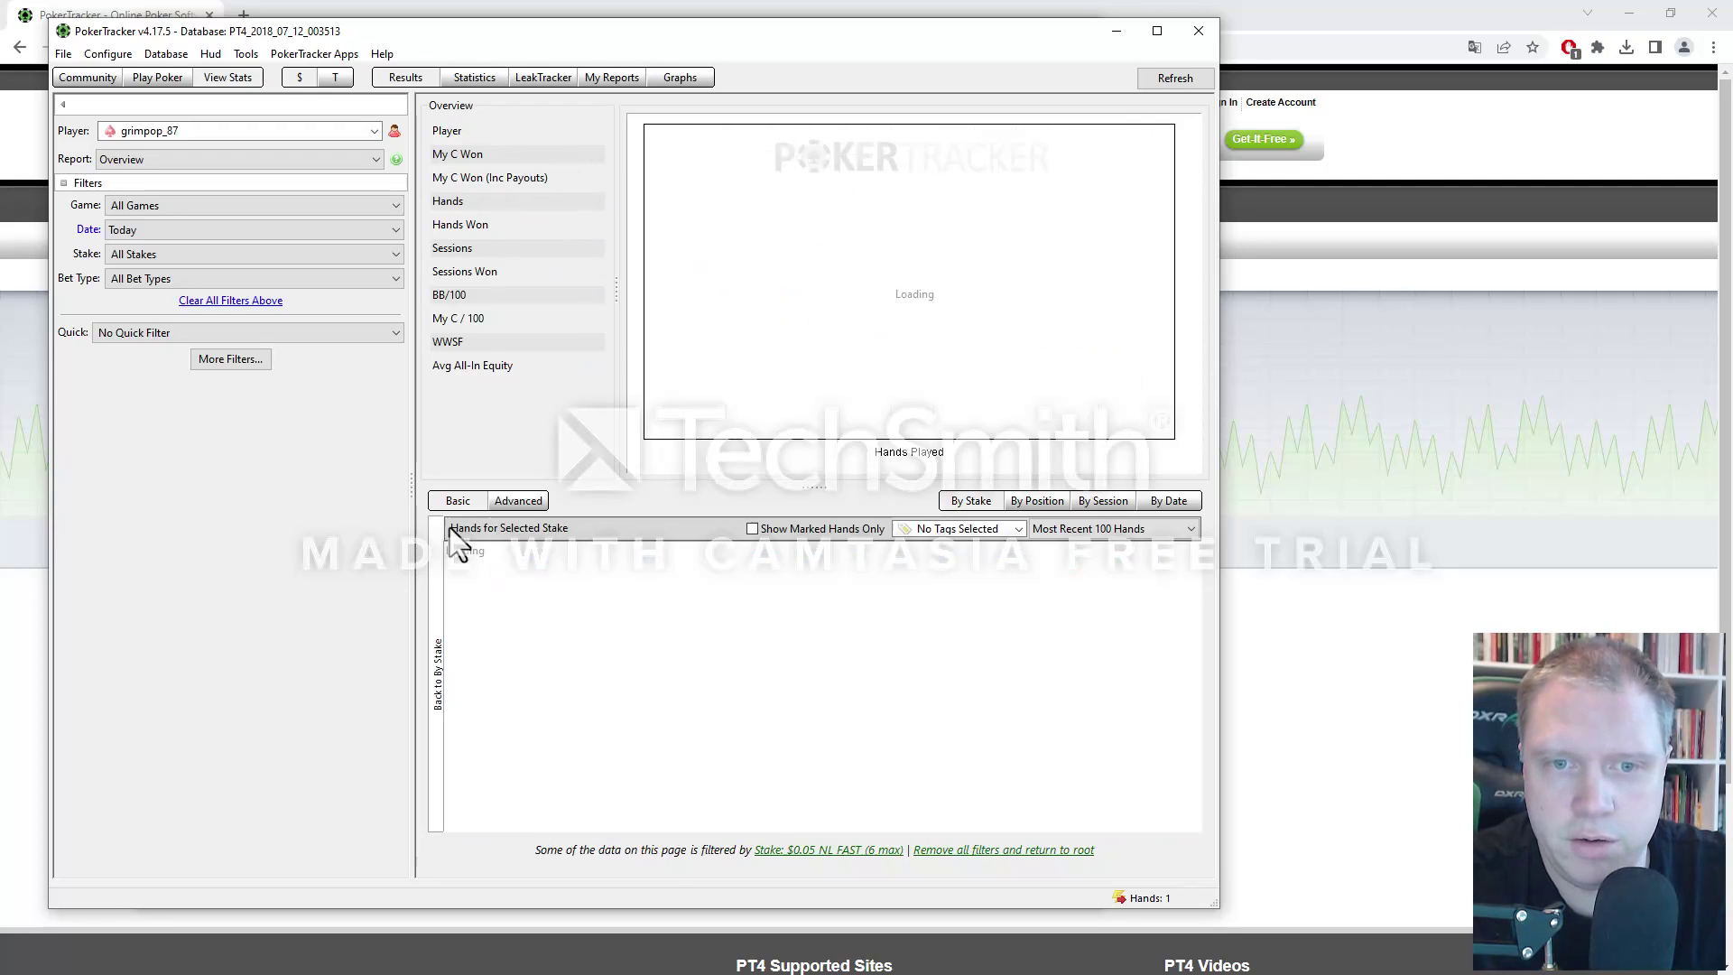
pyautogui.click(1079, 531)
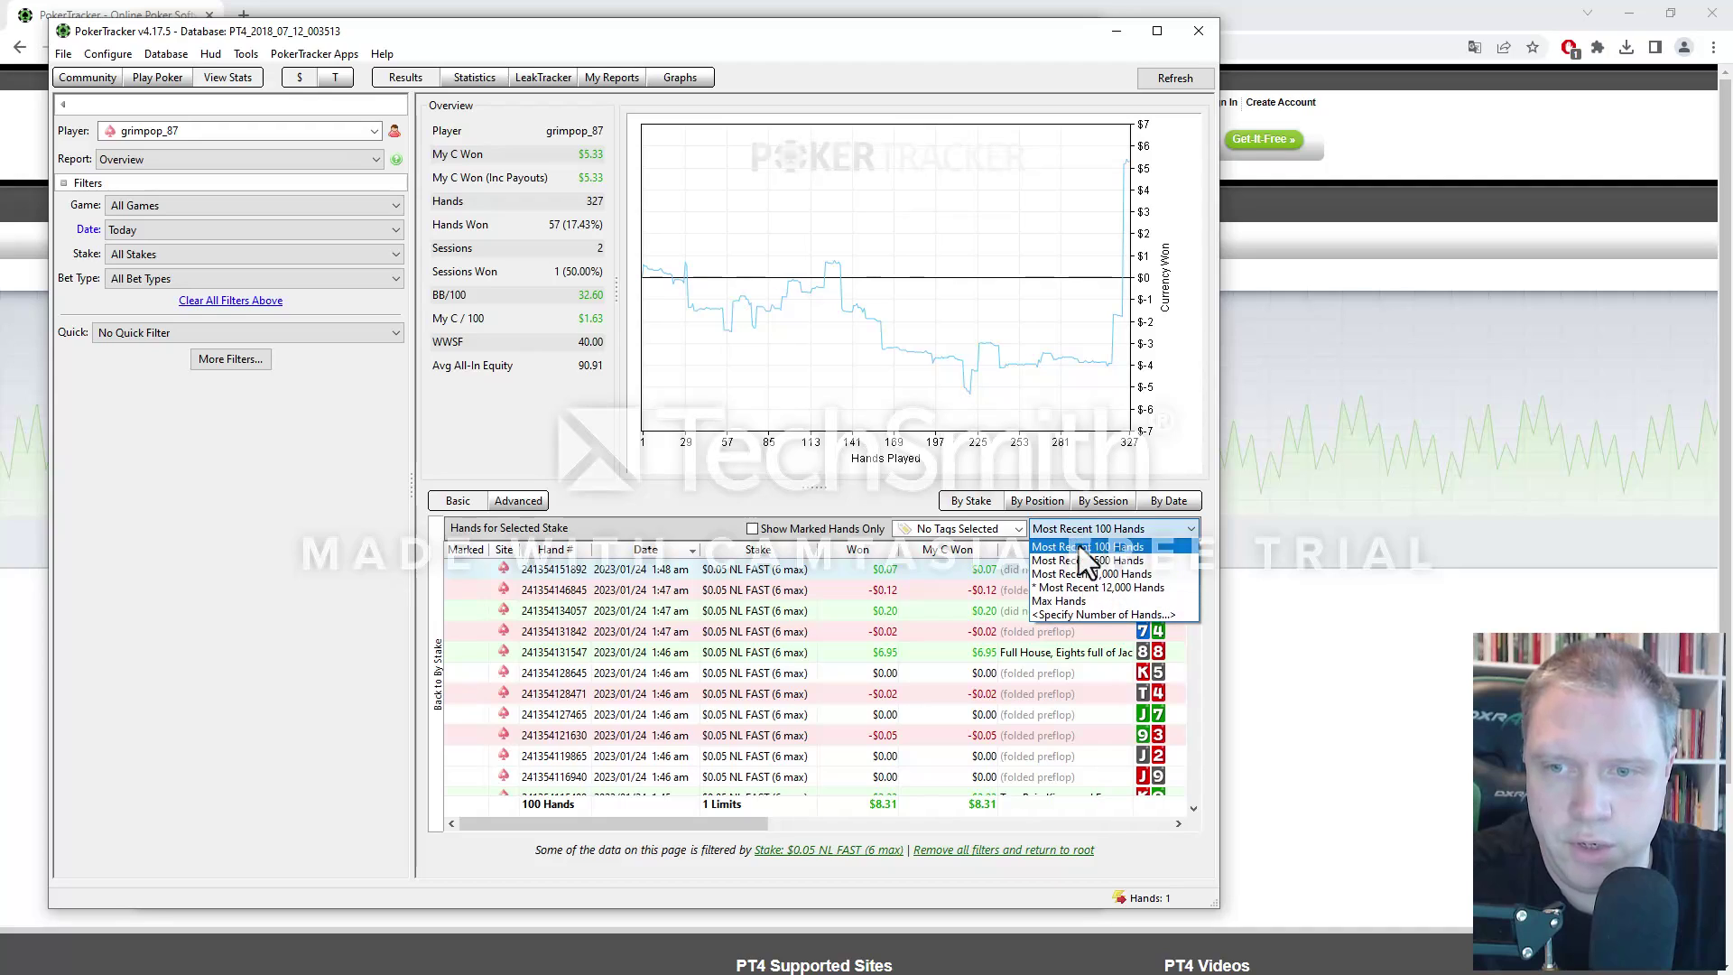
pyautogui.click(1083, 601)
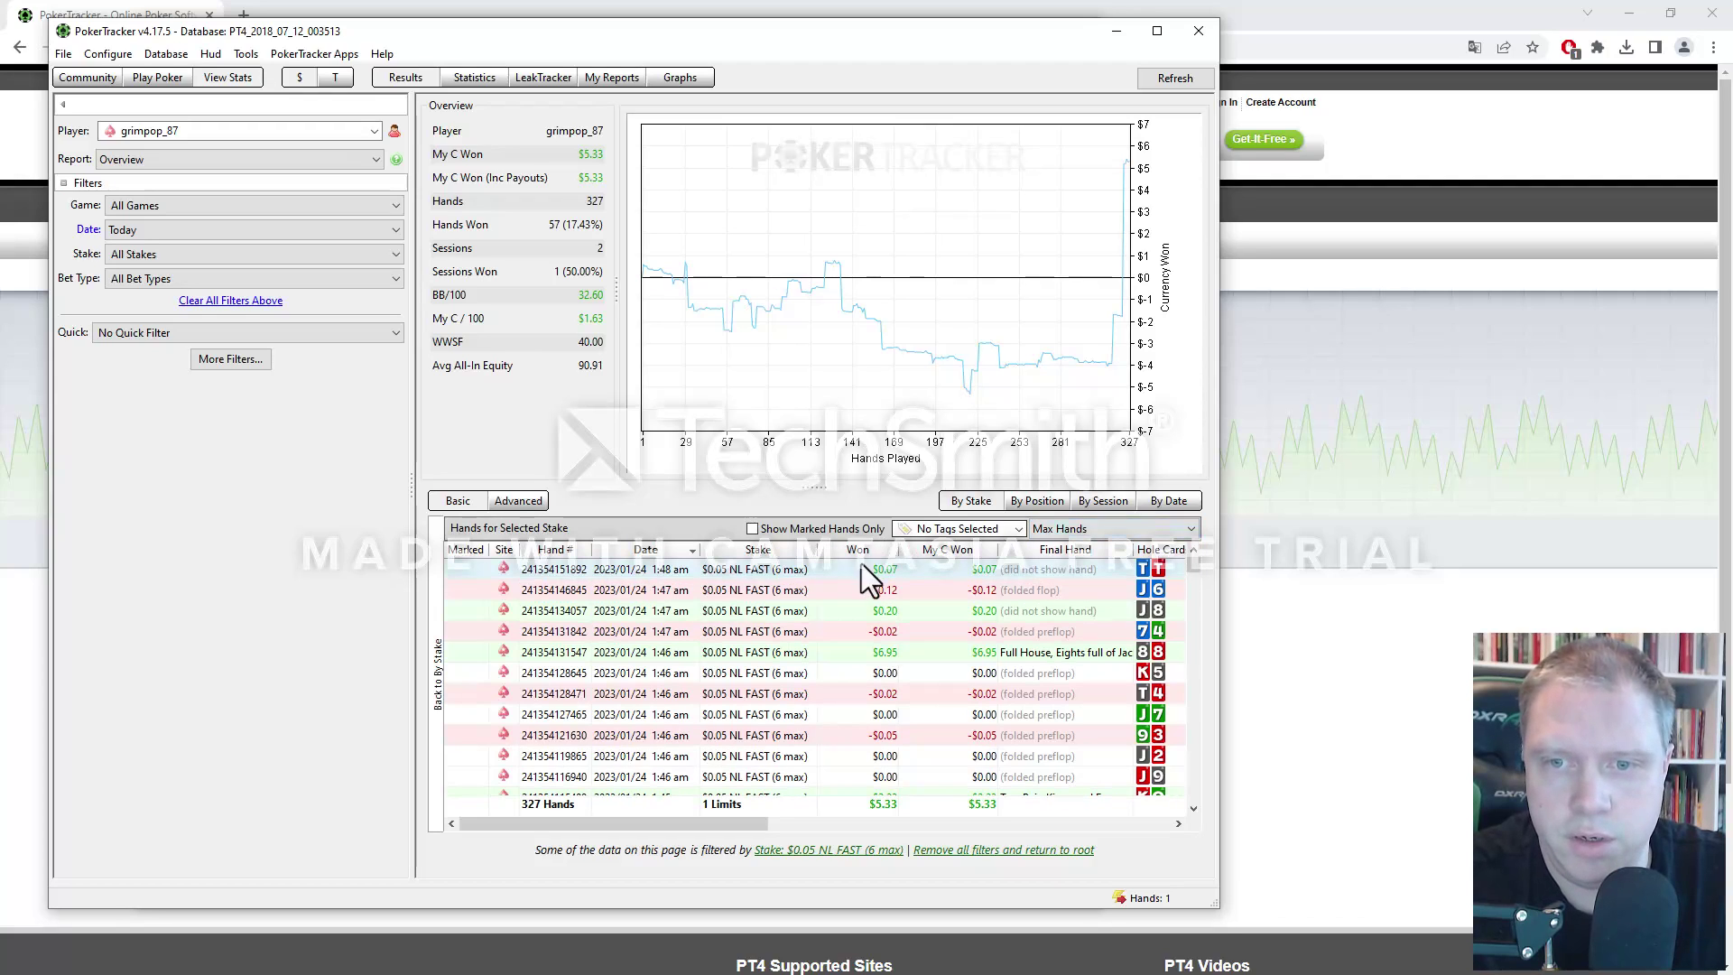
# Sort the stake's hands by My C Won, compare both sort directions, and leave the biggest wins first.
pyautogui.click(944, 549)
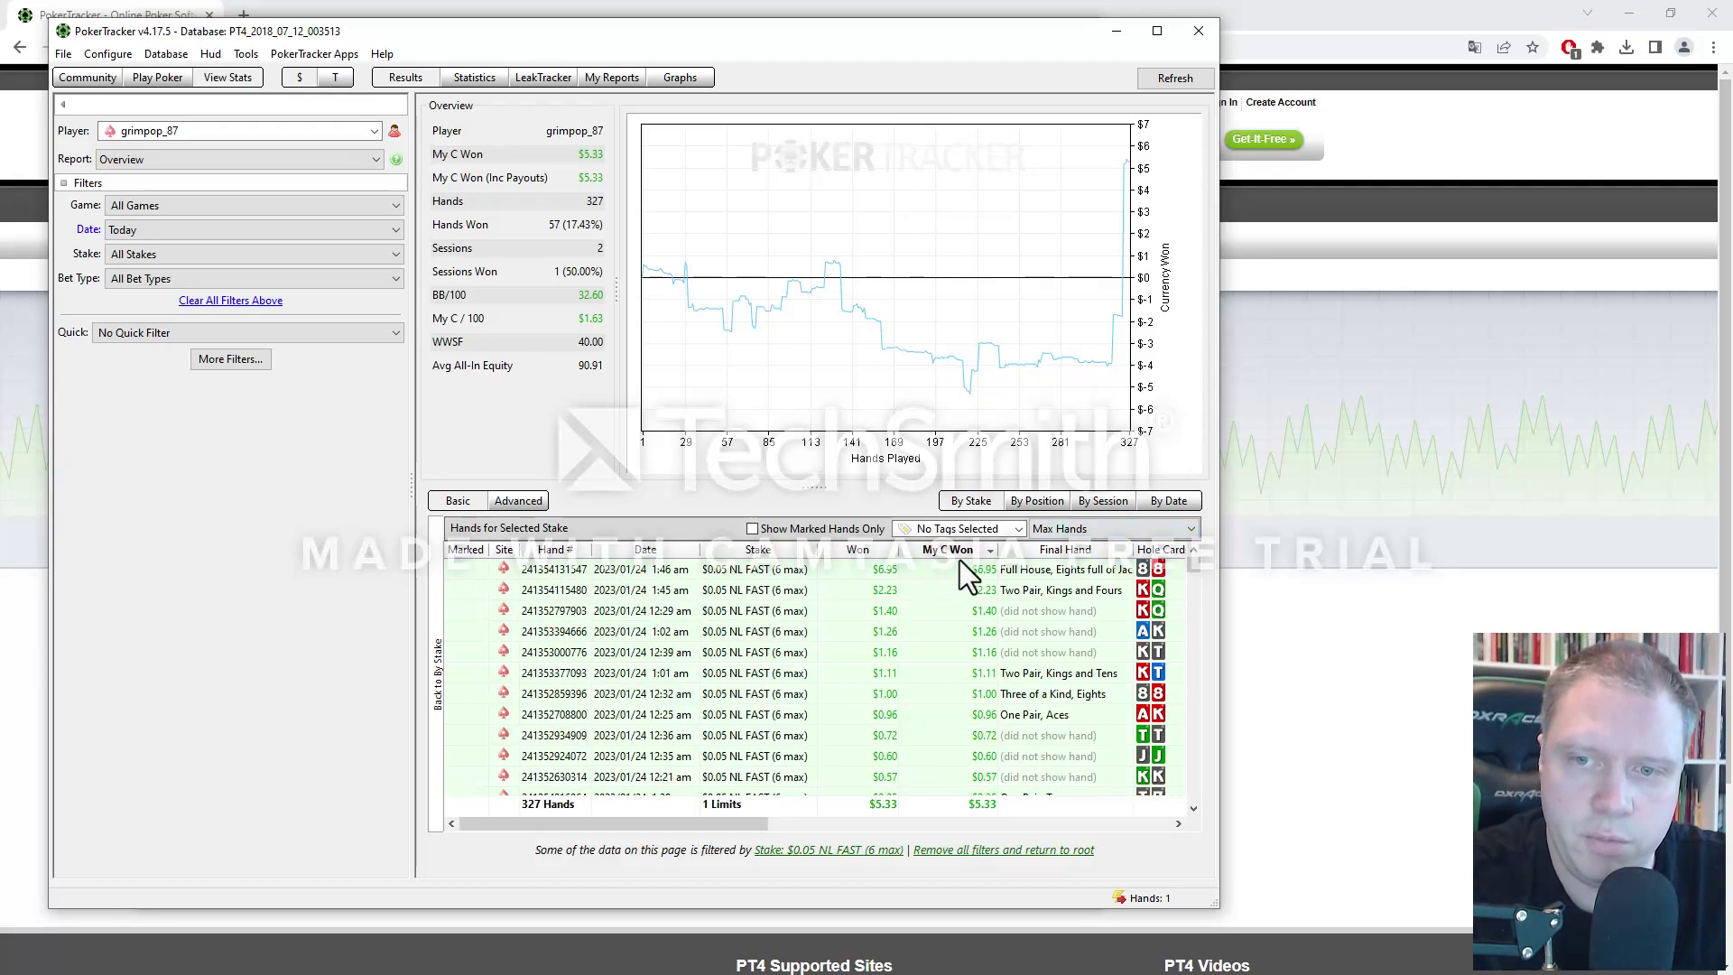
pyautogui.click(938, 552)
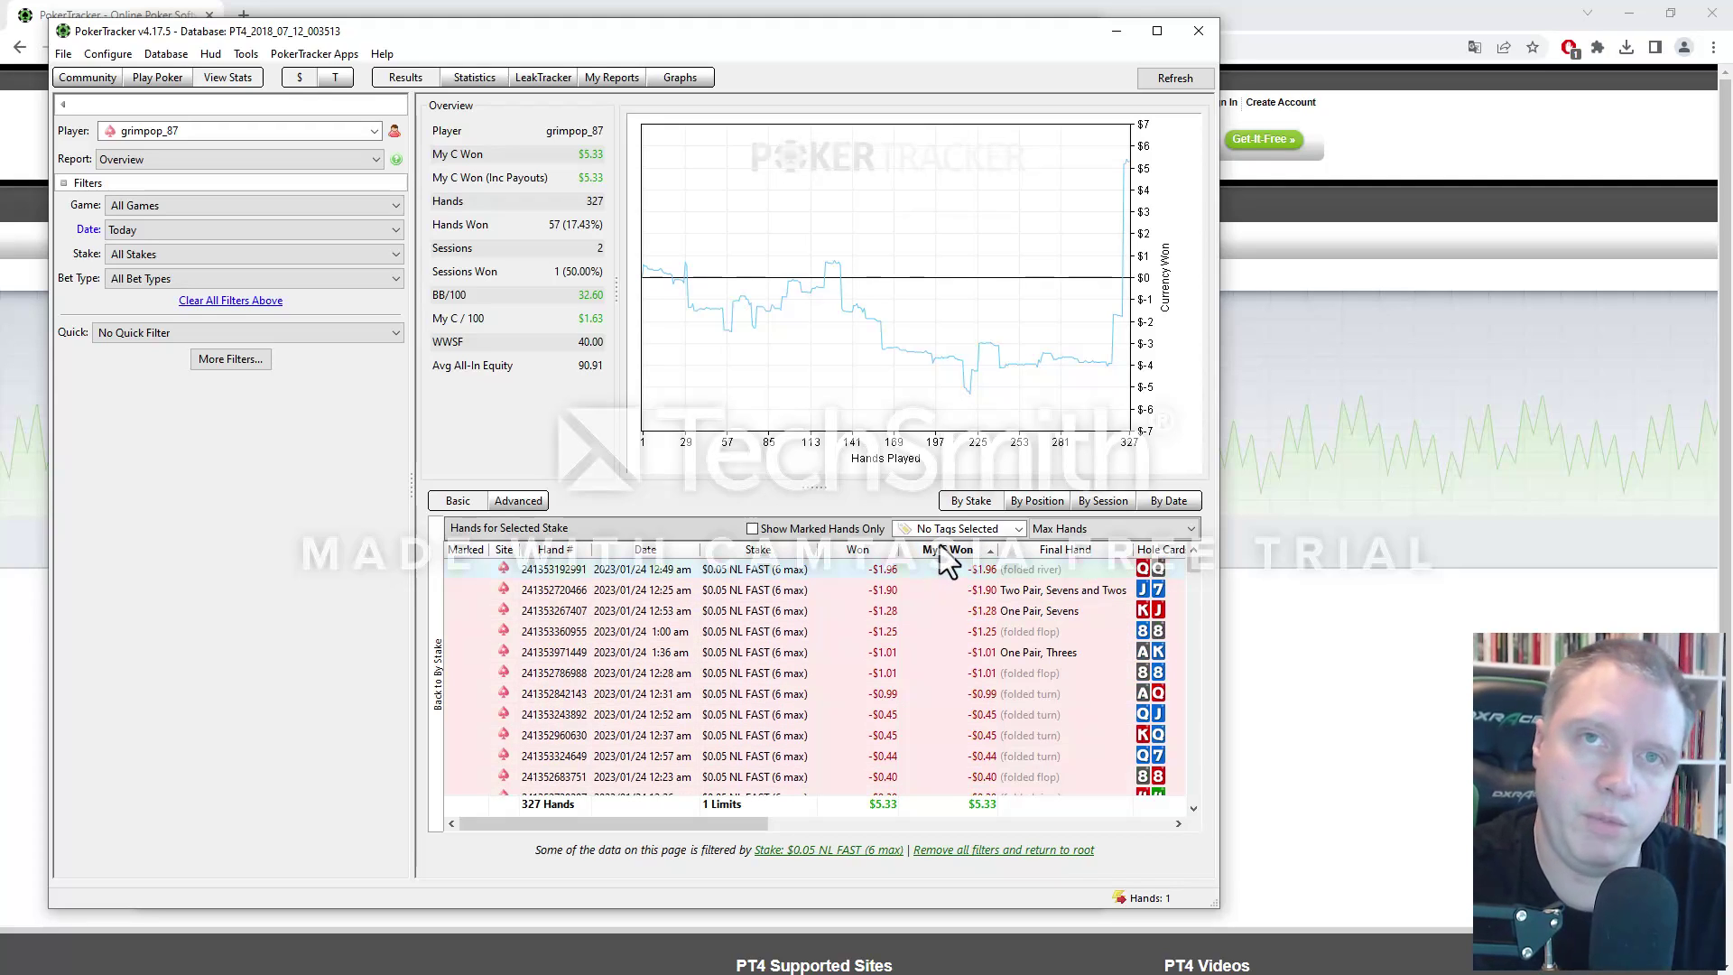
pyautogui.click(939, 551)
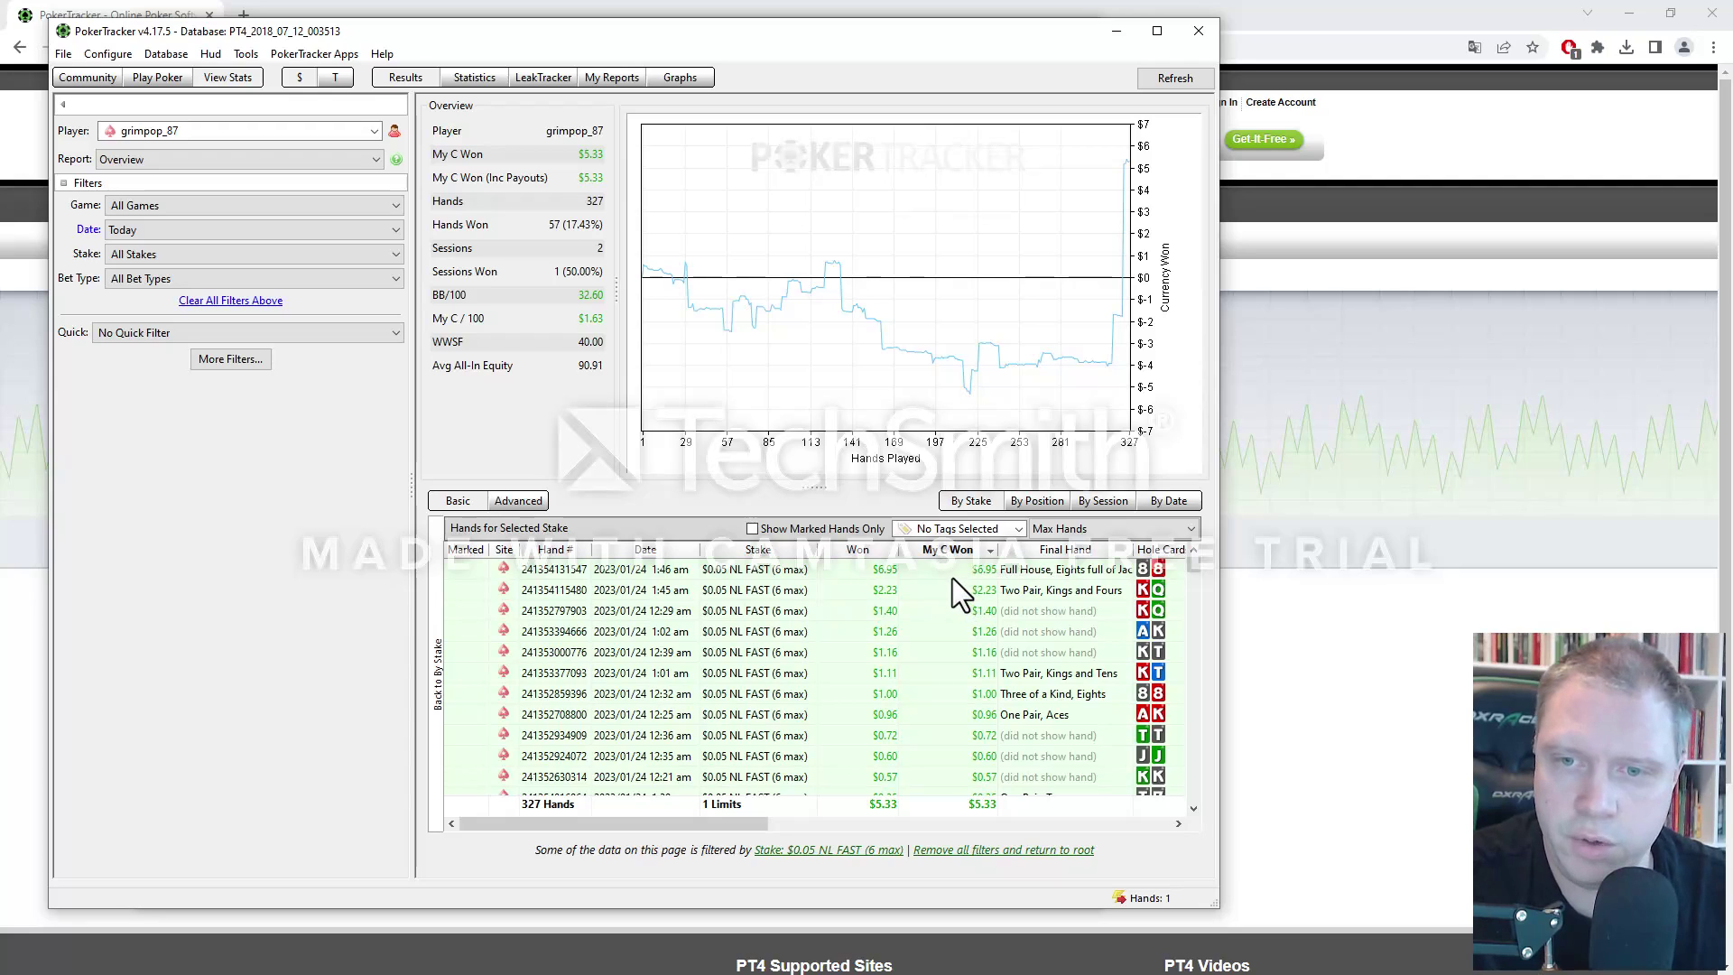
# Open the details of the biggest winning hand, the pocket eights, and launch its replay.
pyautogui.doubleClick(944, 574)
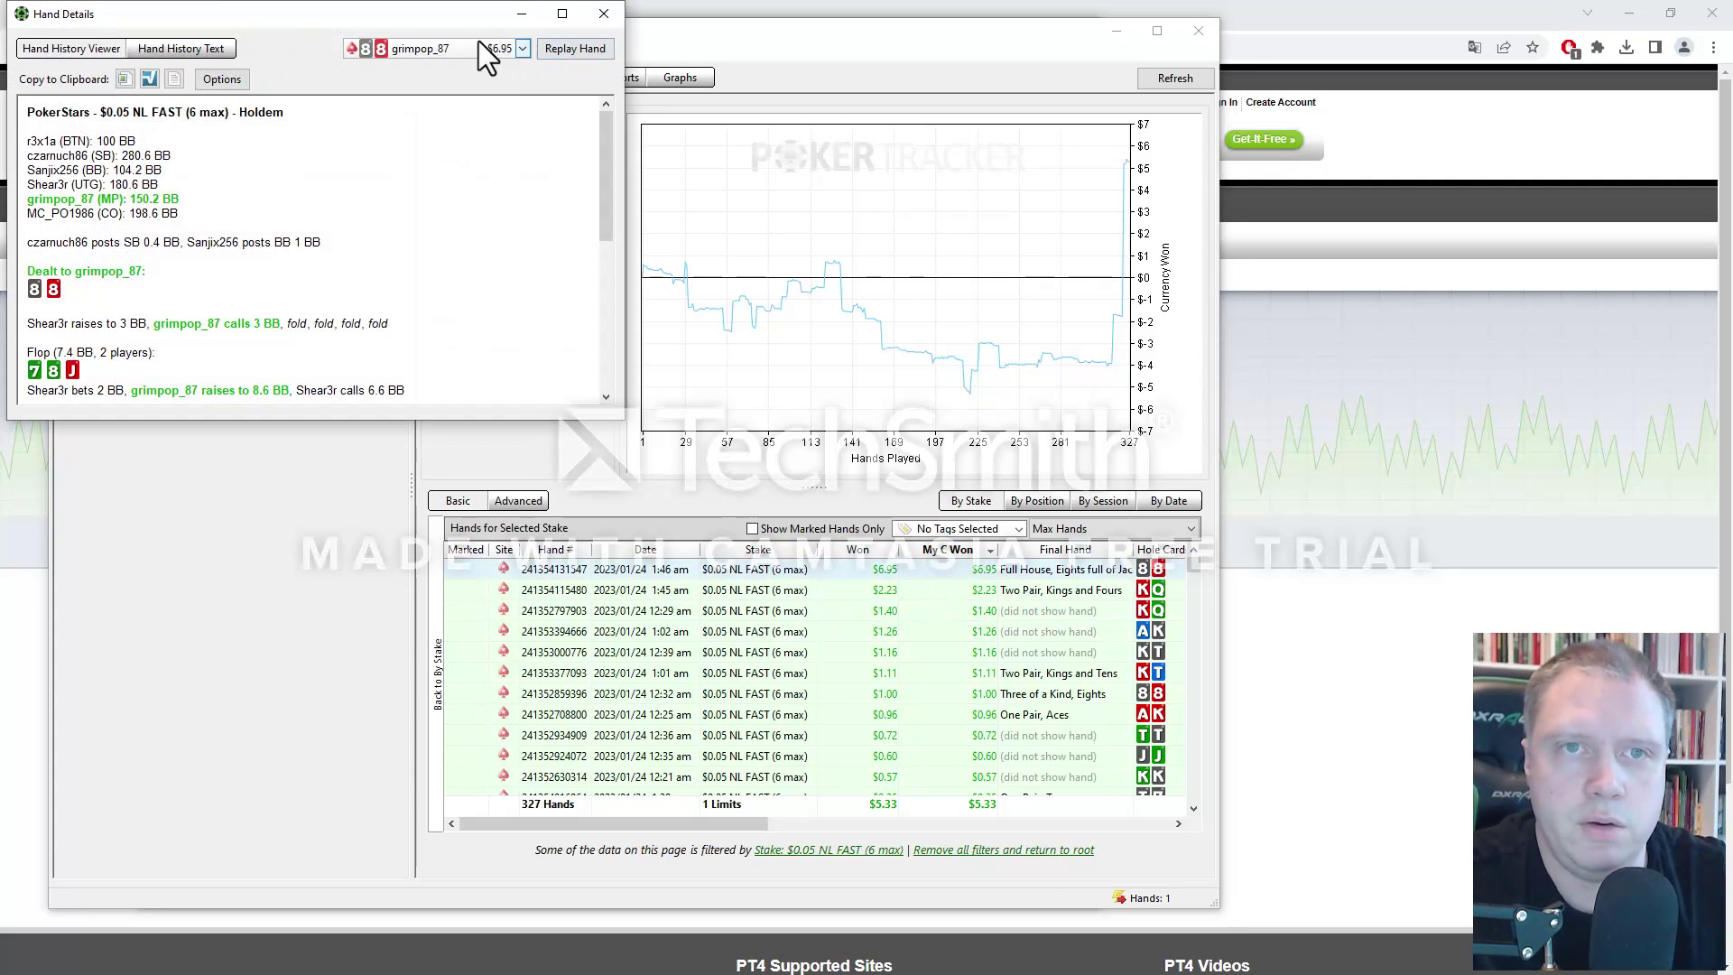
pyautogui.moveTo(442, 23); pyautogui.dragTo(558, 173)
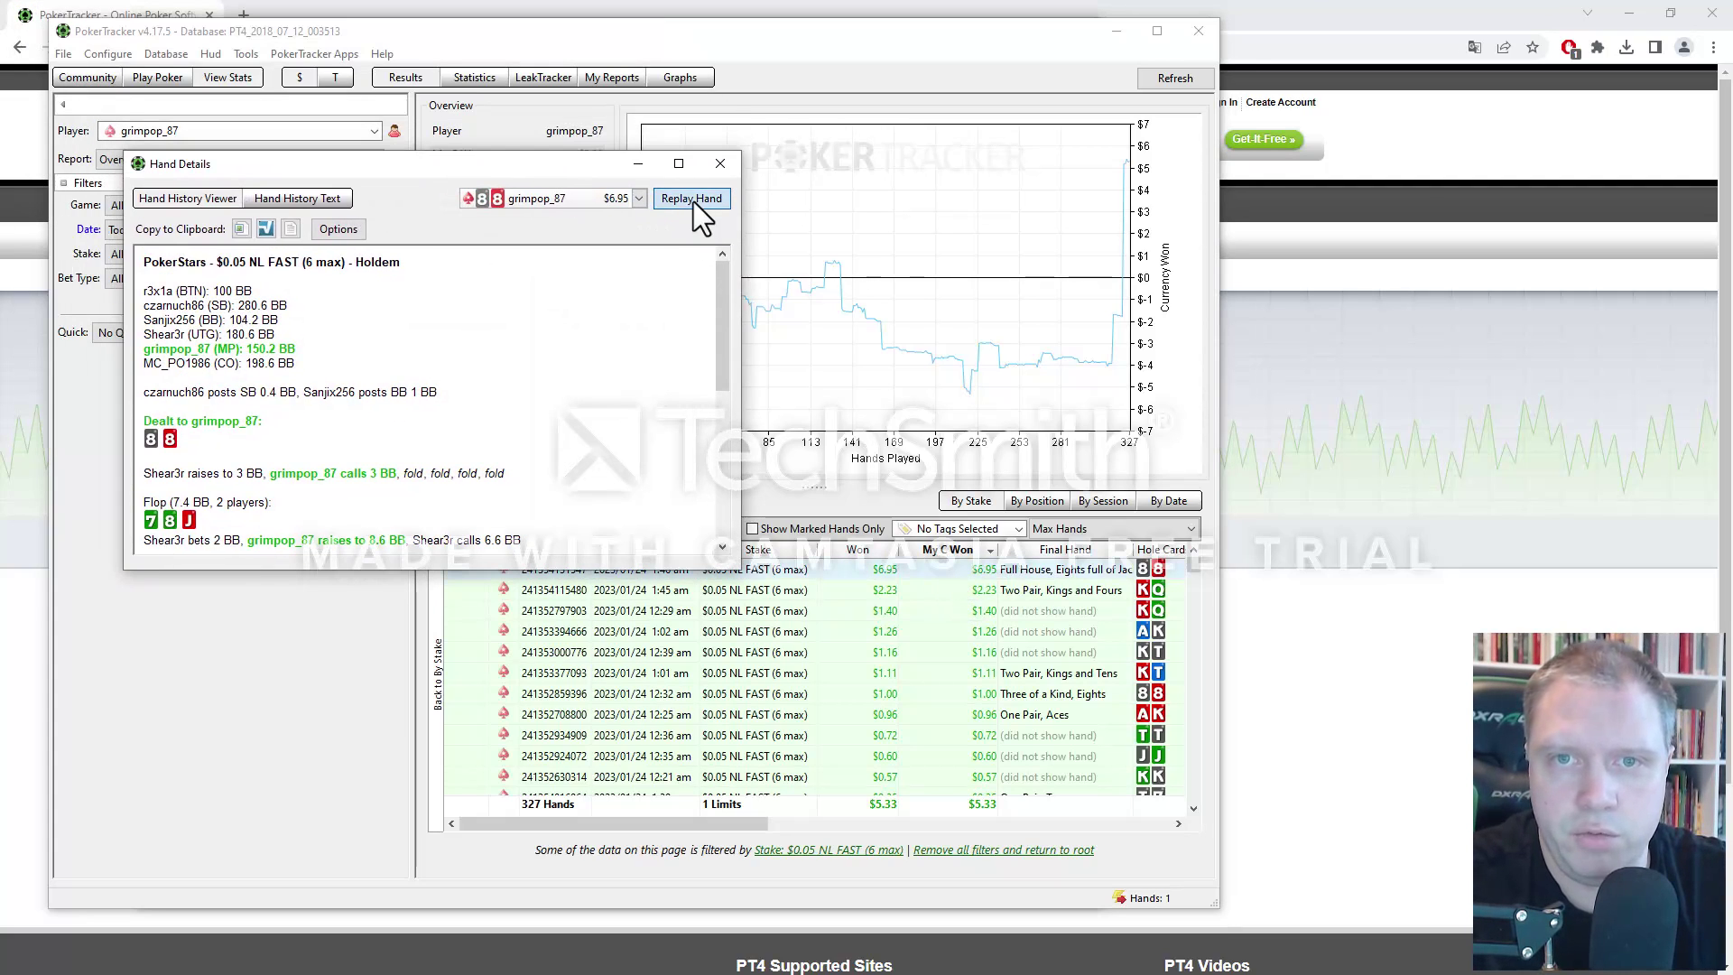
pyautogui.click(691, 199)
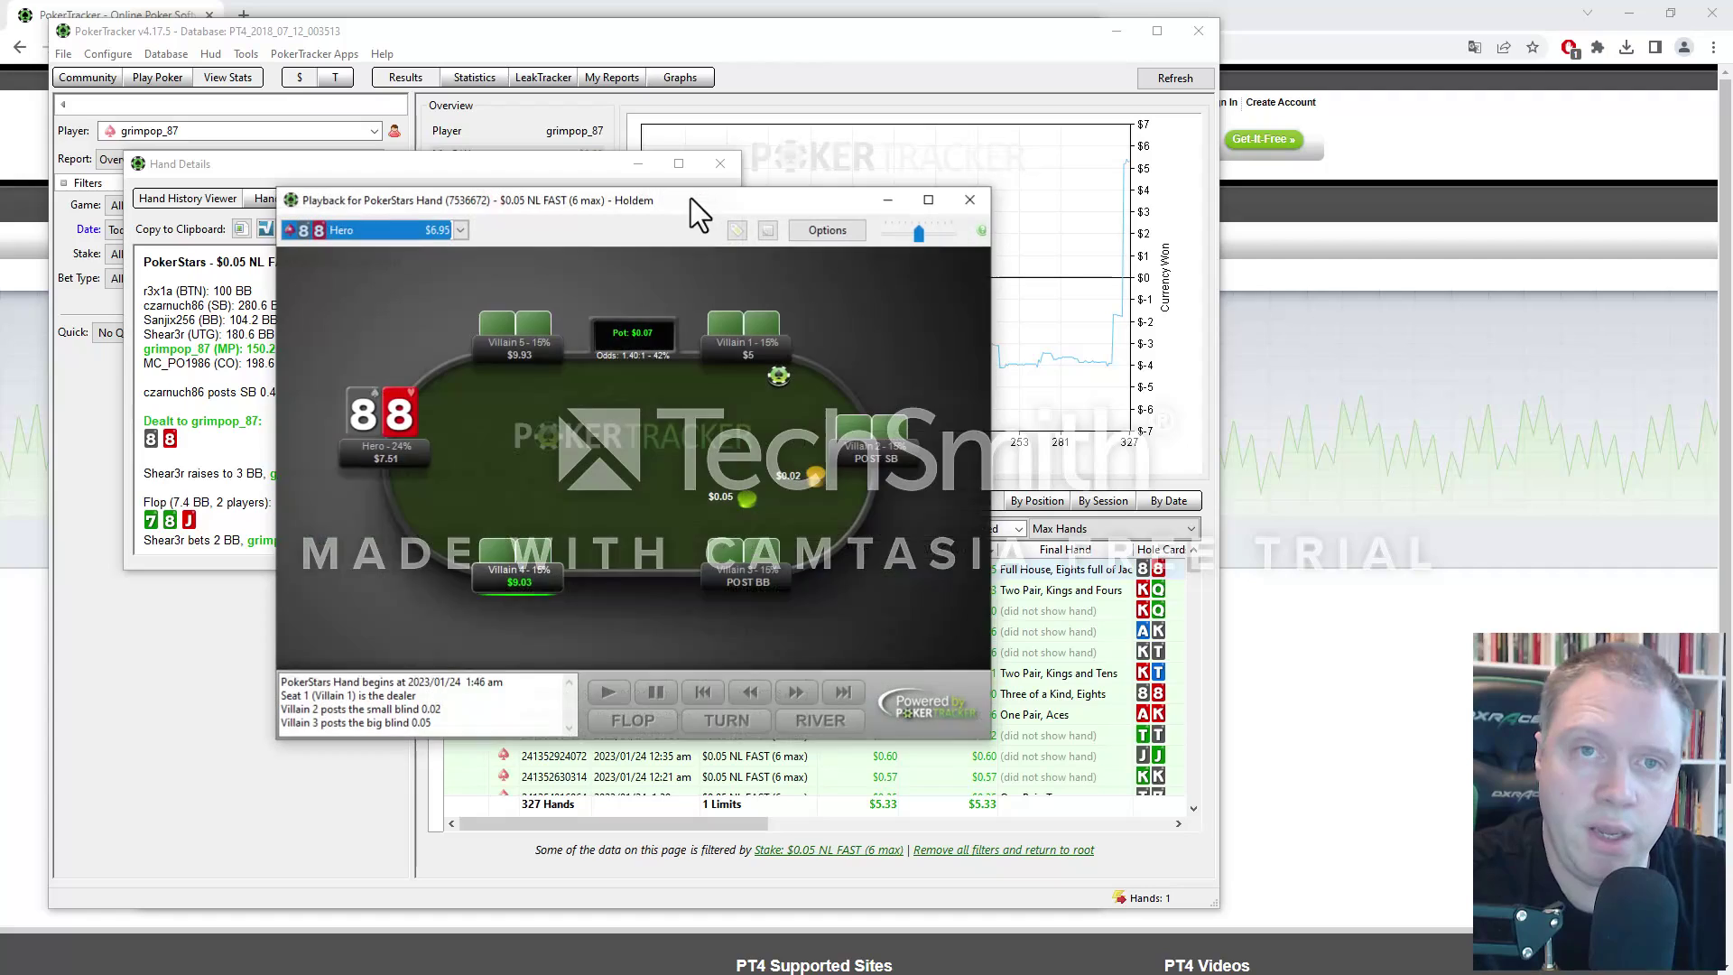
# Advance the pocket eights replay action by action through the turn betting, and close the playback and hand details.
pyautogui.click(798, 696)
pyautogui.click(798, 696)
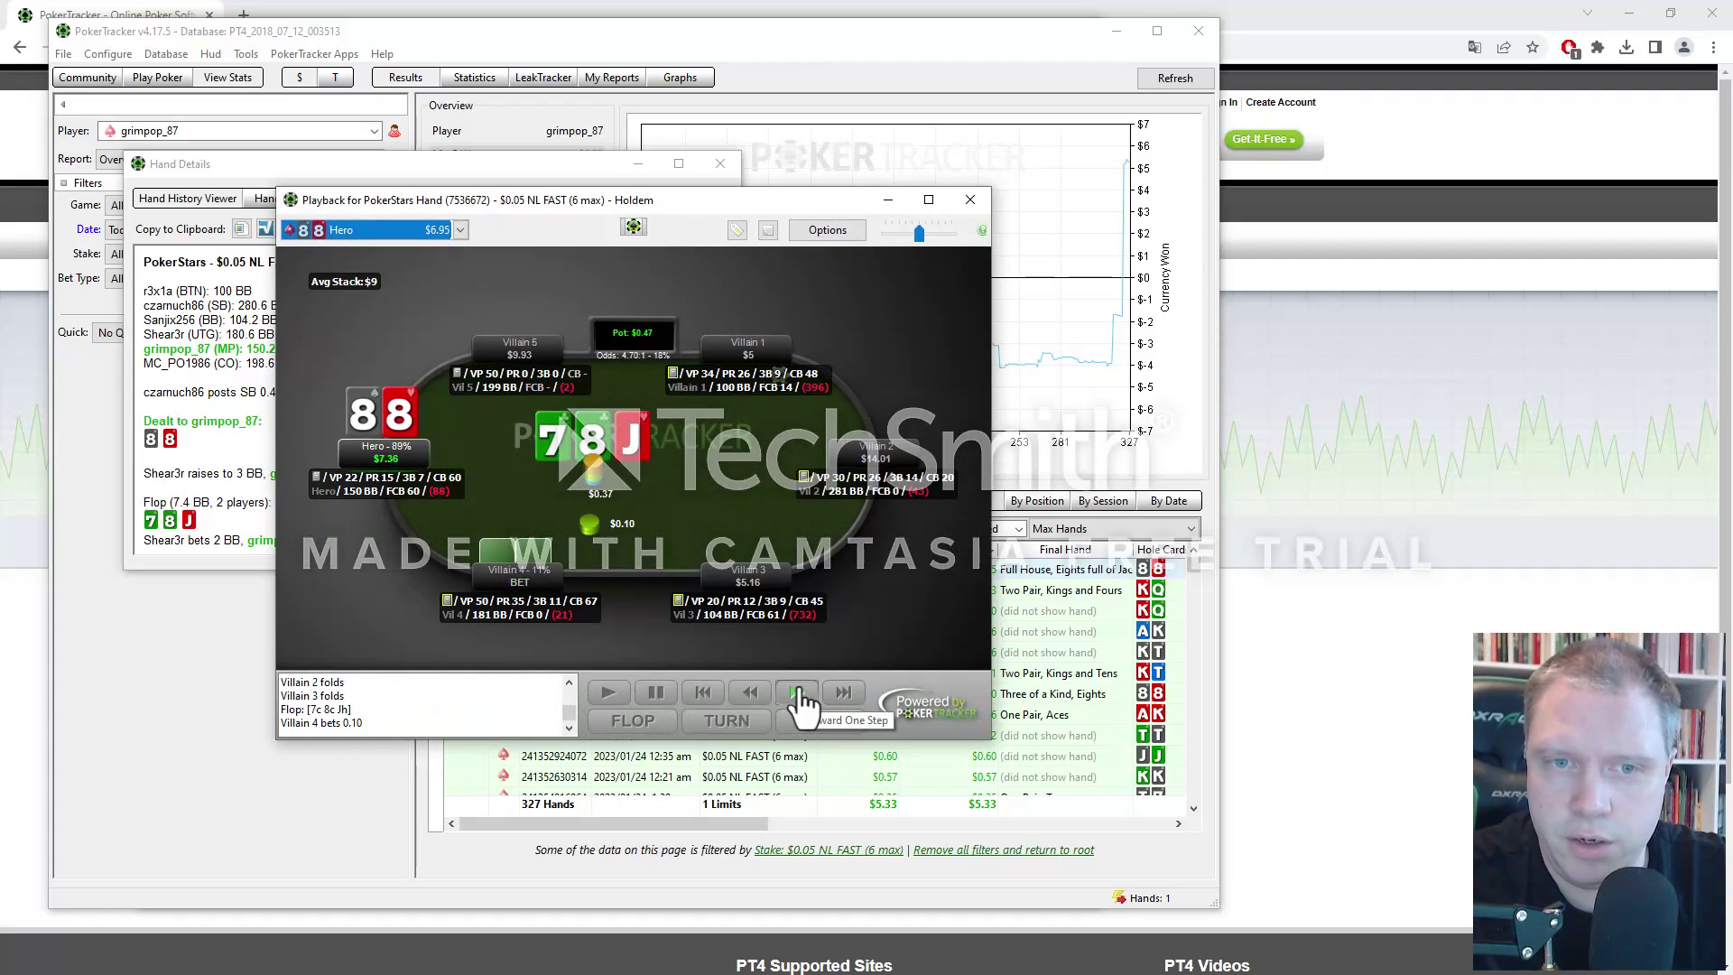
pyautogui.click(797, 696)
pyautogui.click(797, 696)
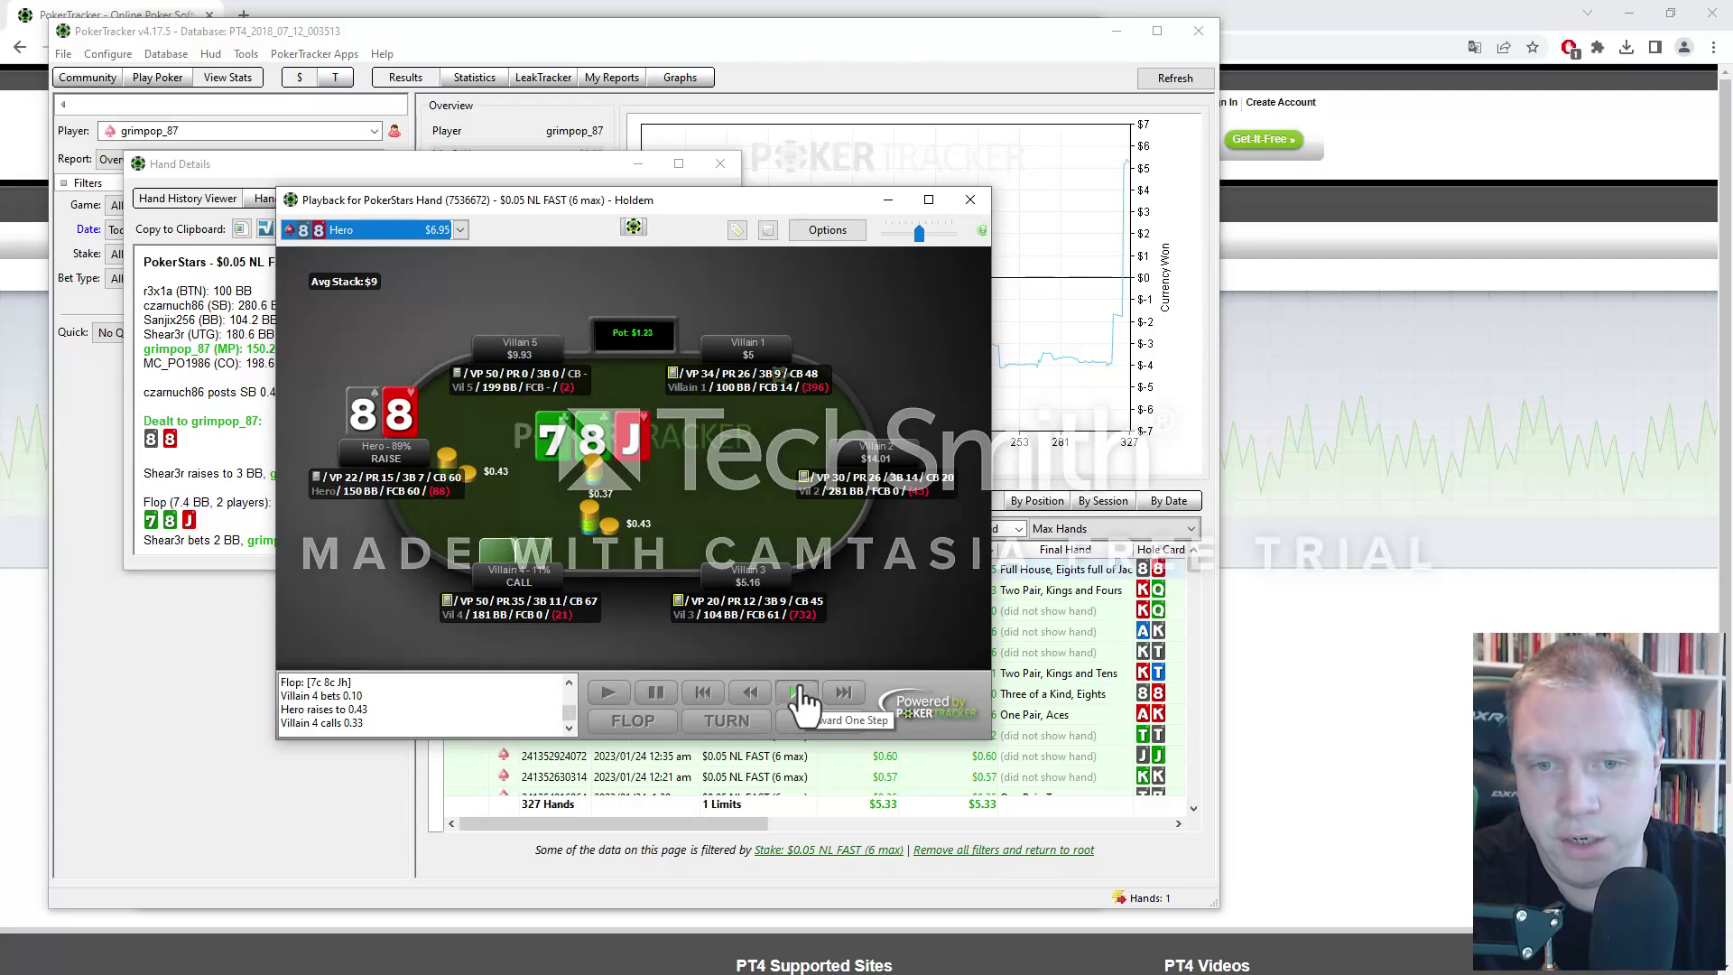
pyautogui.click(798, 695)
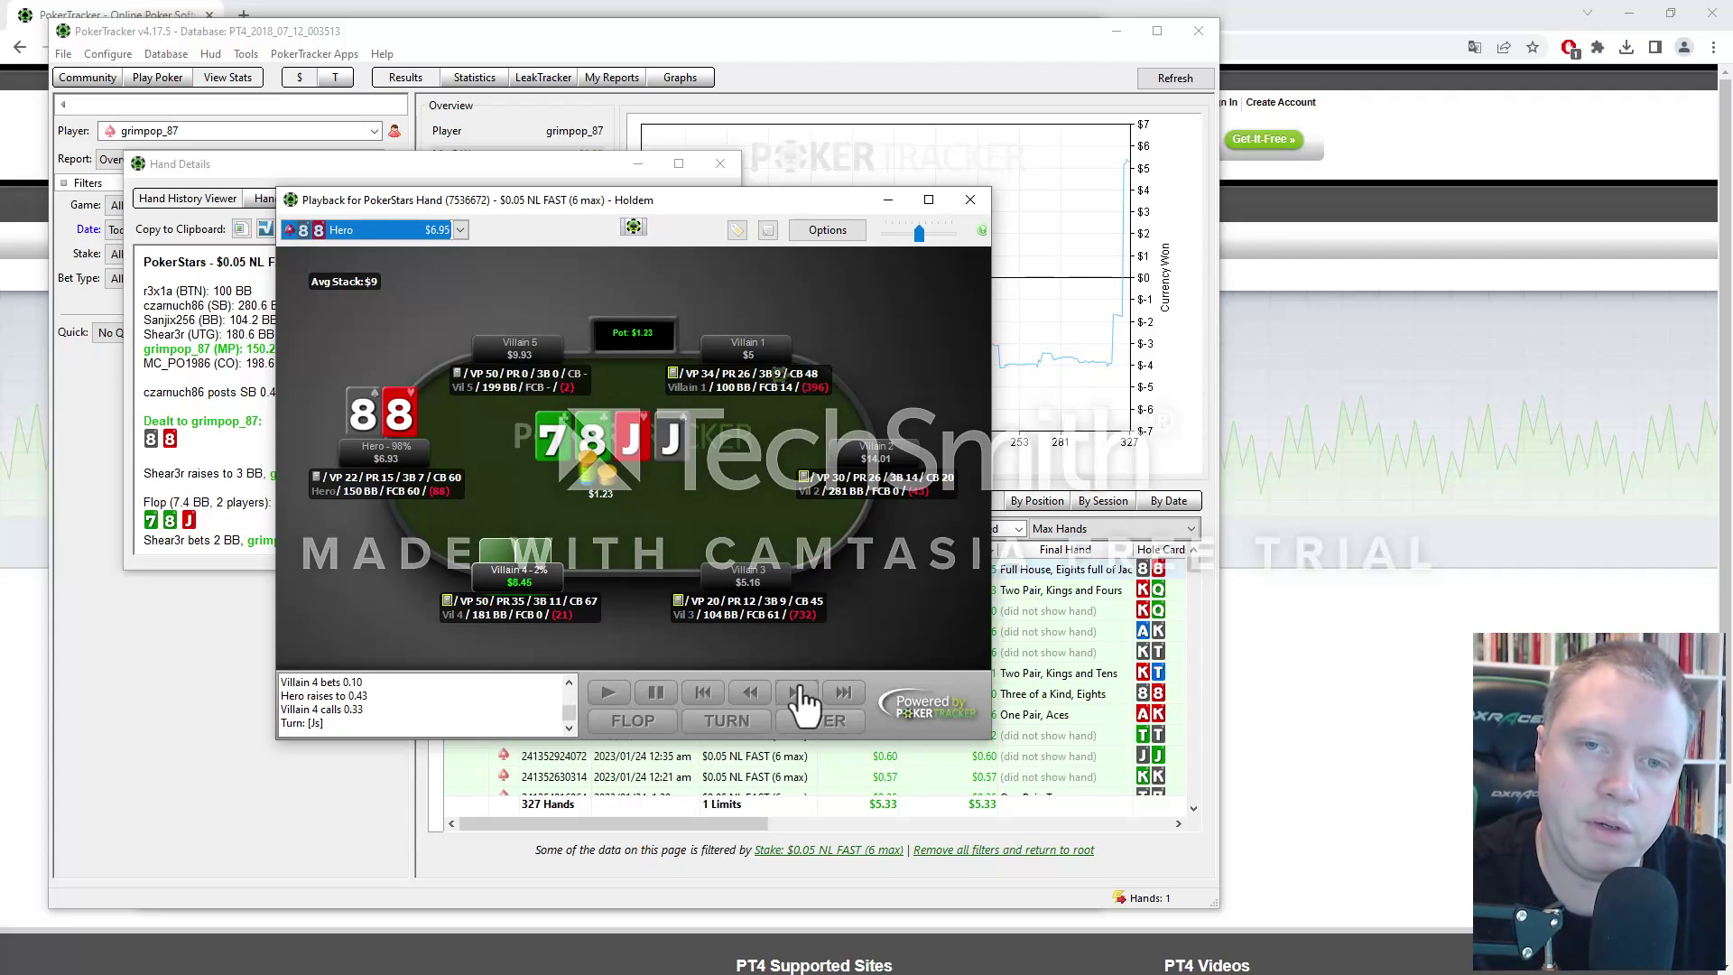
pyautogui.click(797, 695)
pyautogui.click(798, 696)
pyautogui.click(798, 696)
pyautogui.click(798, 696)
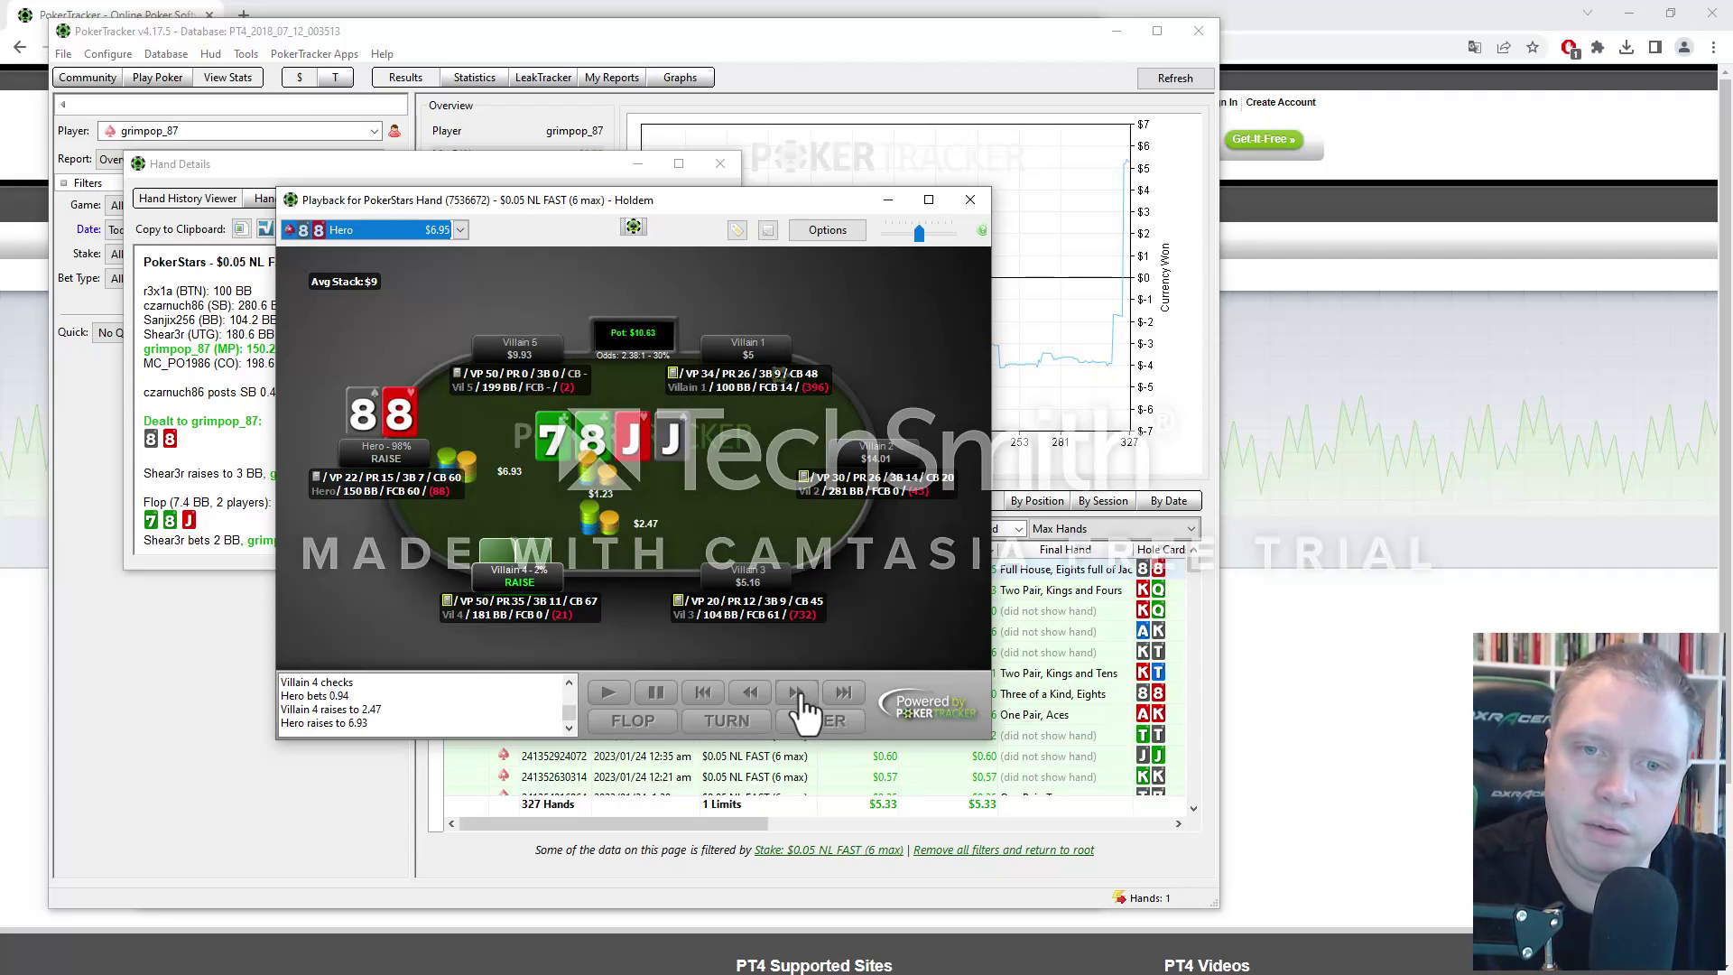
pyautogui.click(797, 696)
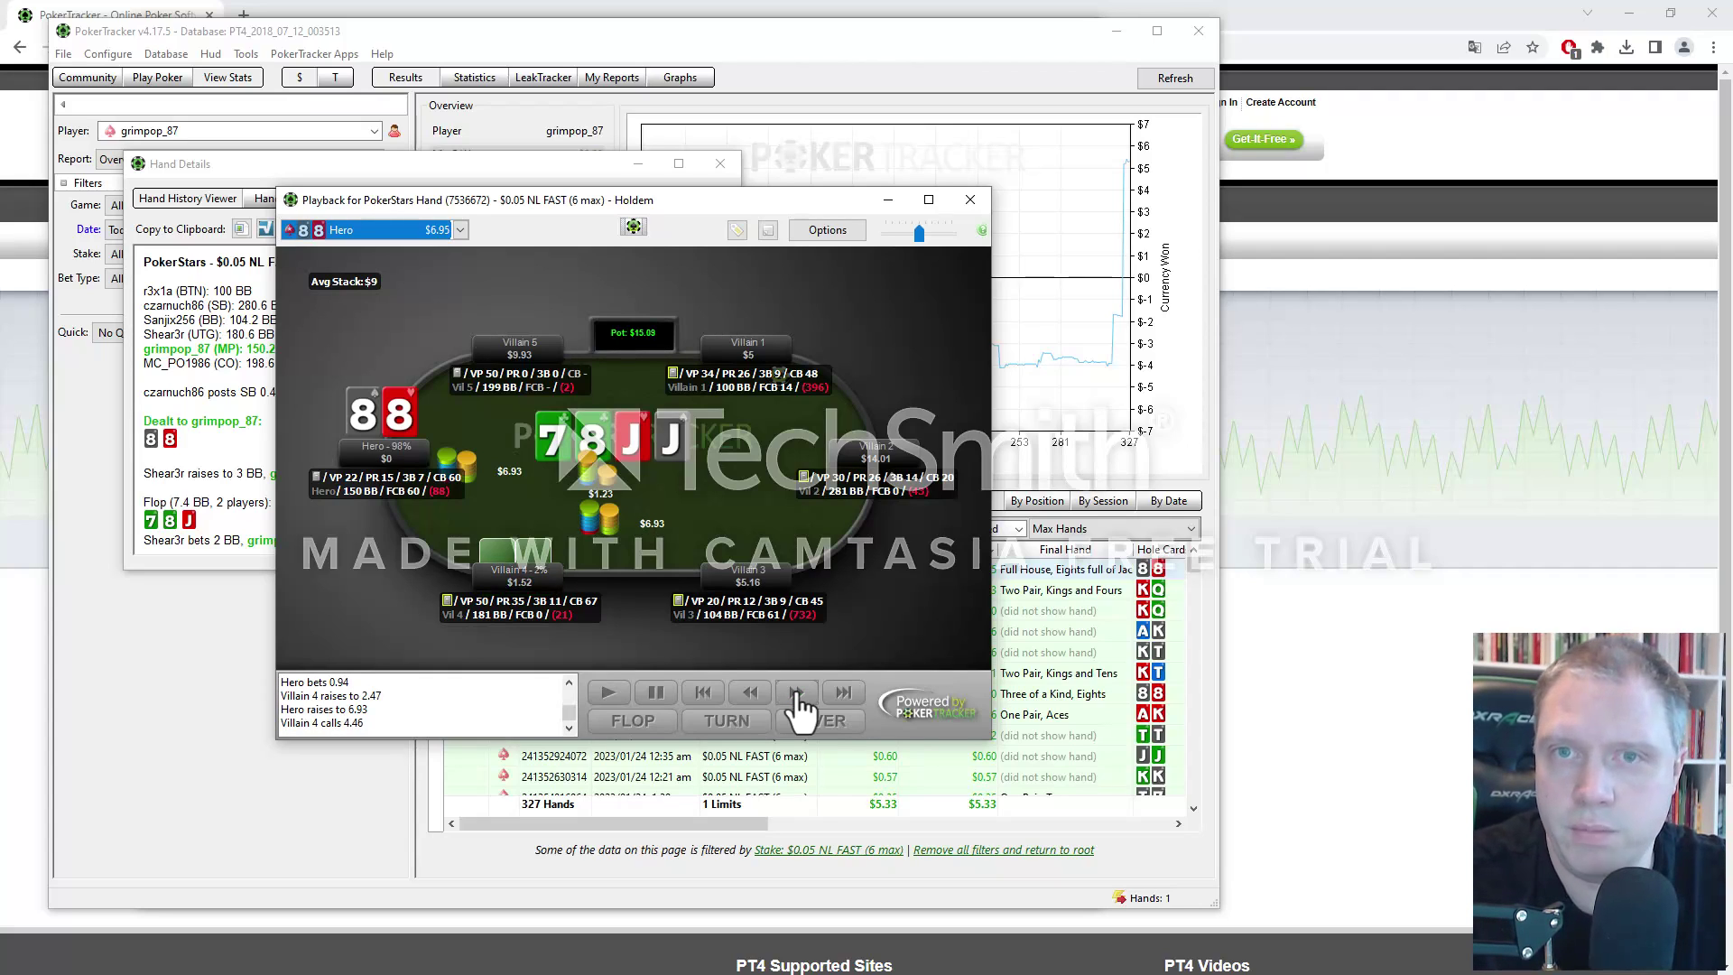
pyautogui.moveTo(734, 202); pyautogui.dragTo(762, 218)
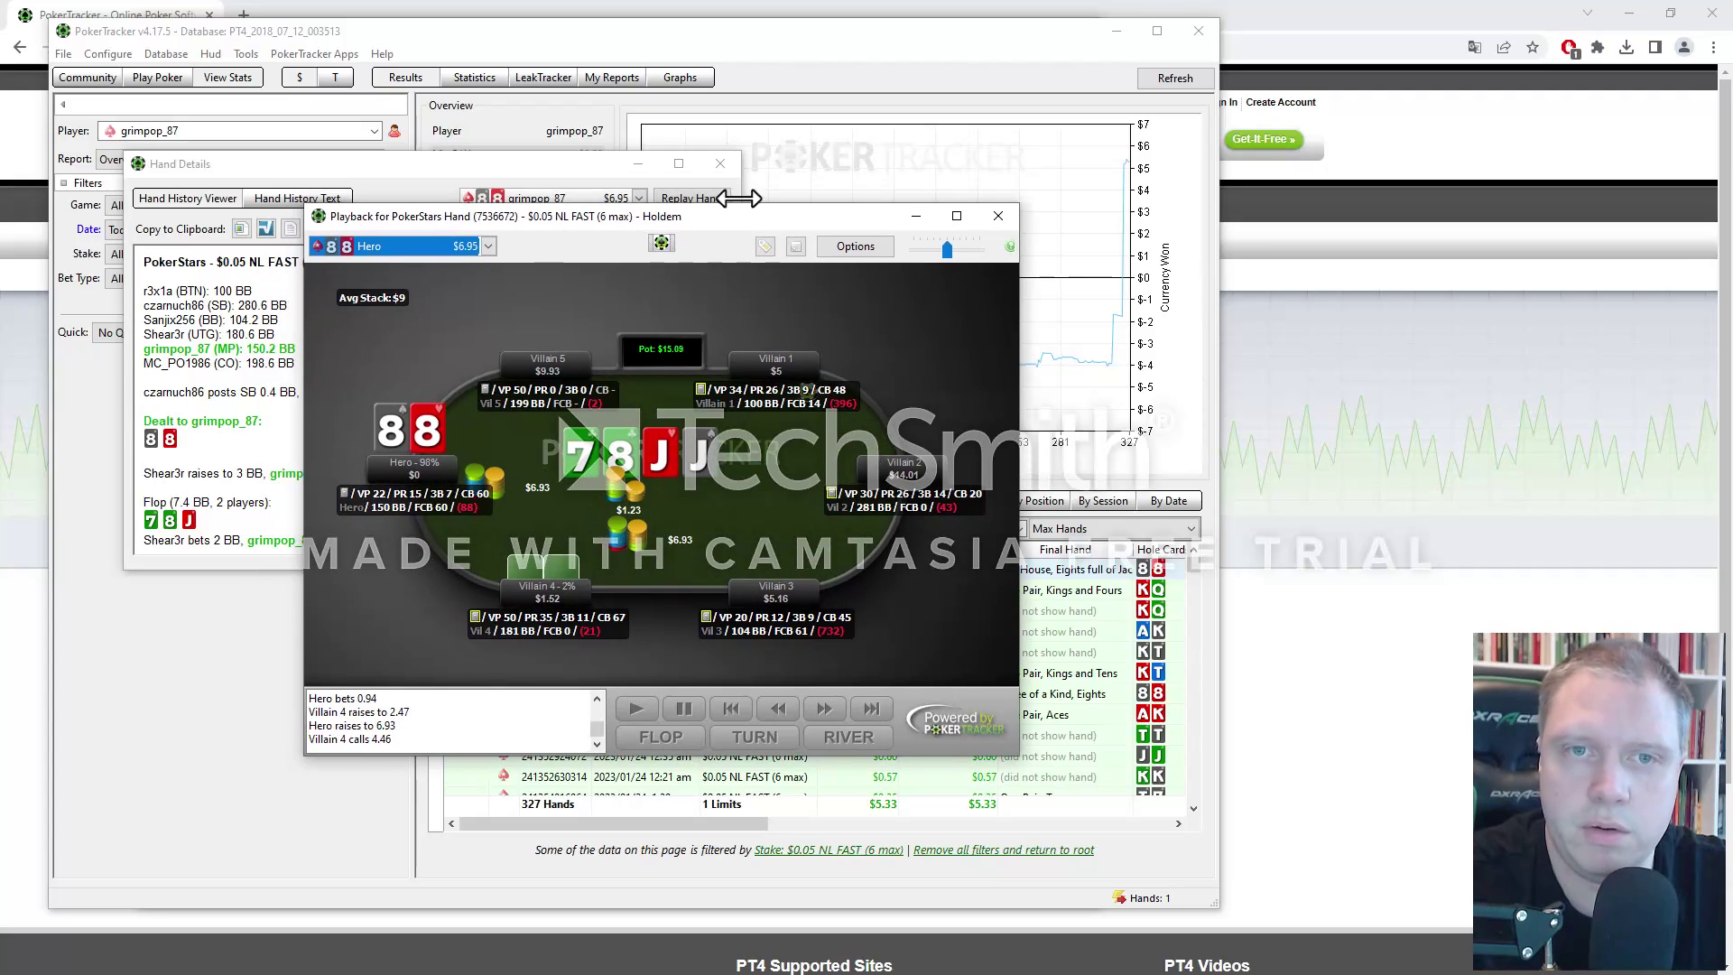
pyautogui.click(998, 216)
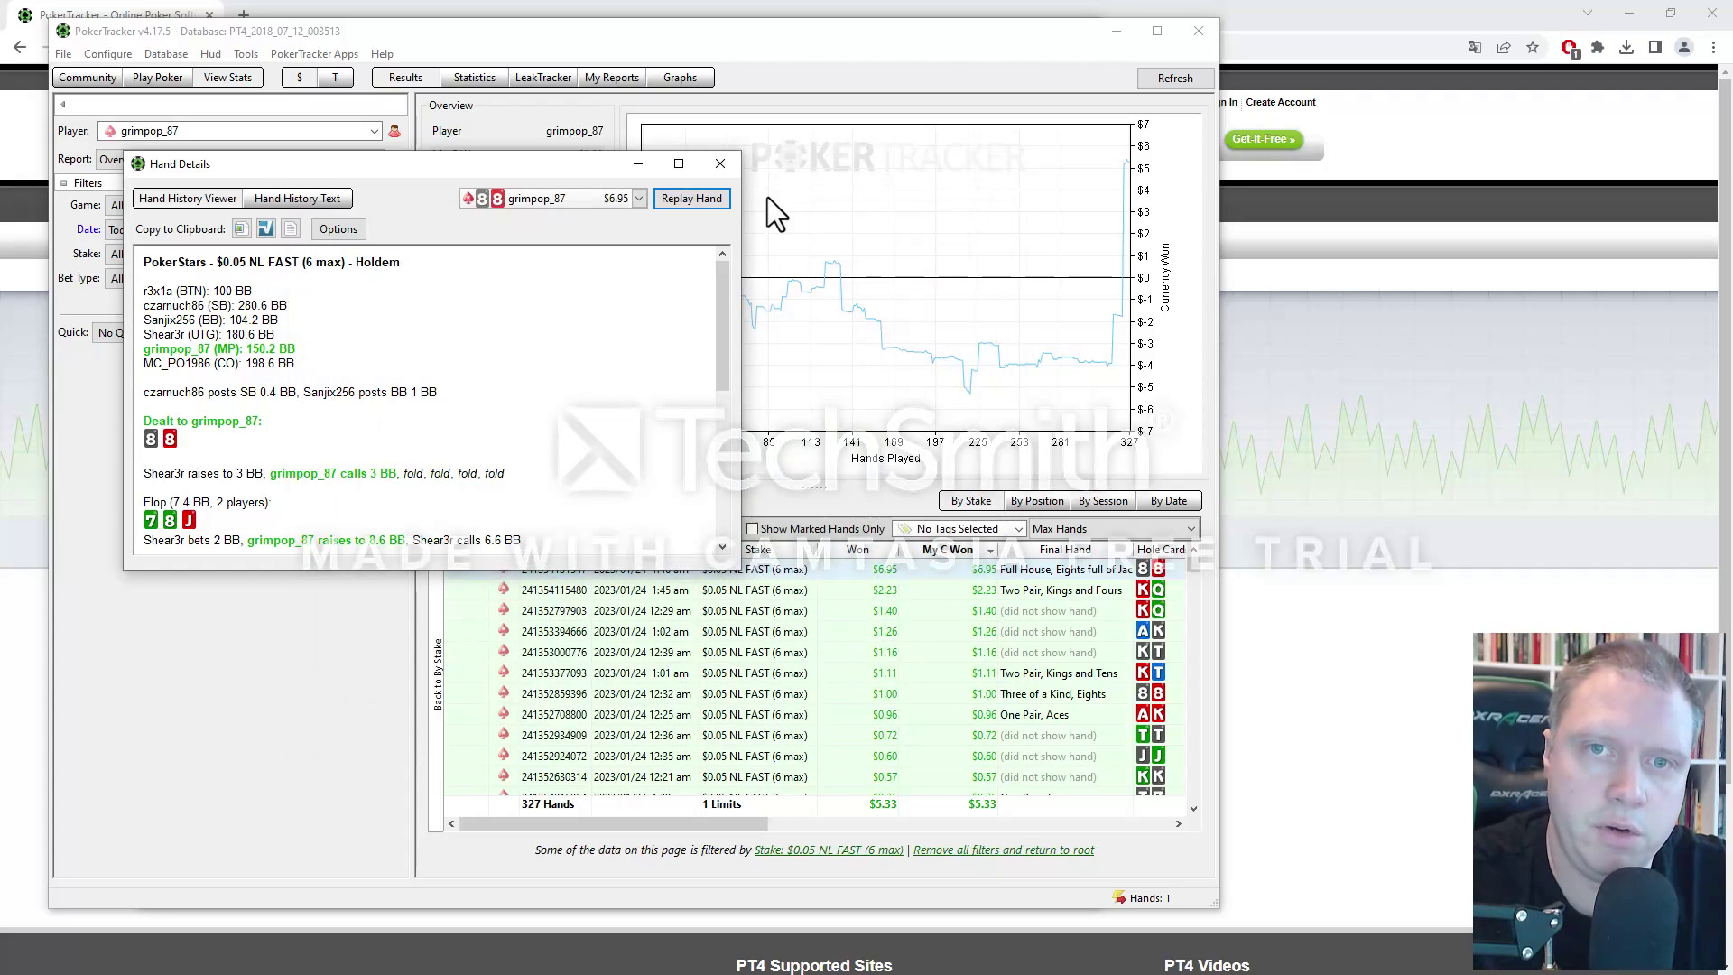
pyautogui.click(719, 163)
# Open the HUD profiles for editing and load the Cash - Default profile.
pyautogui.click(213, 54)
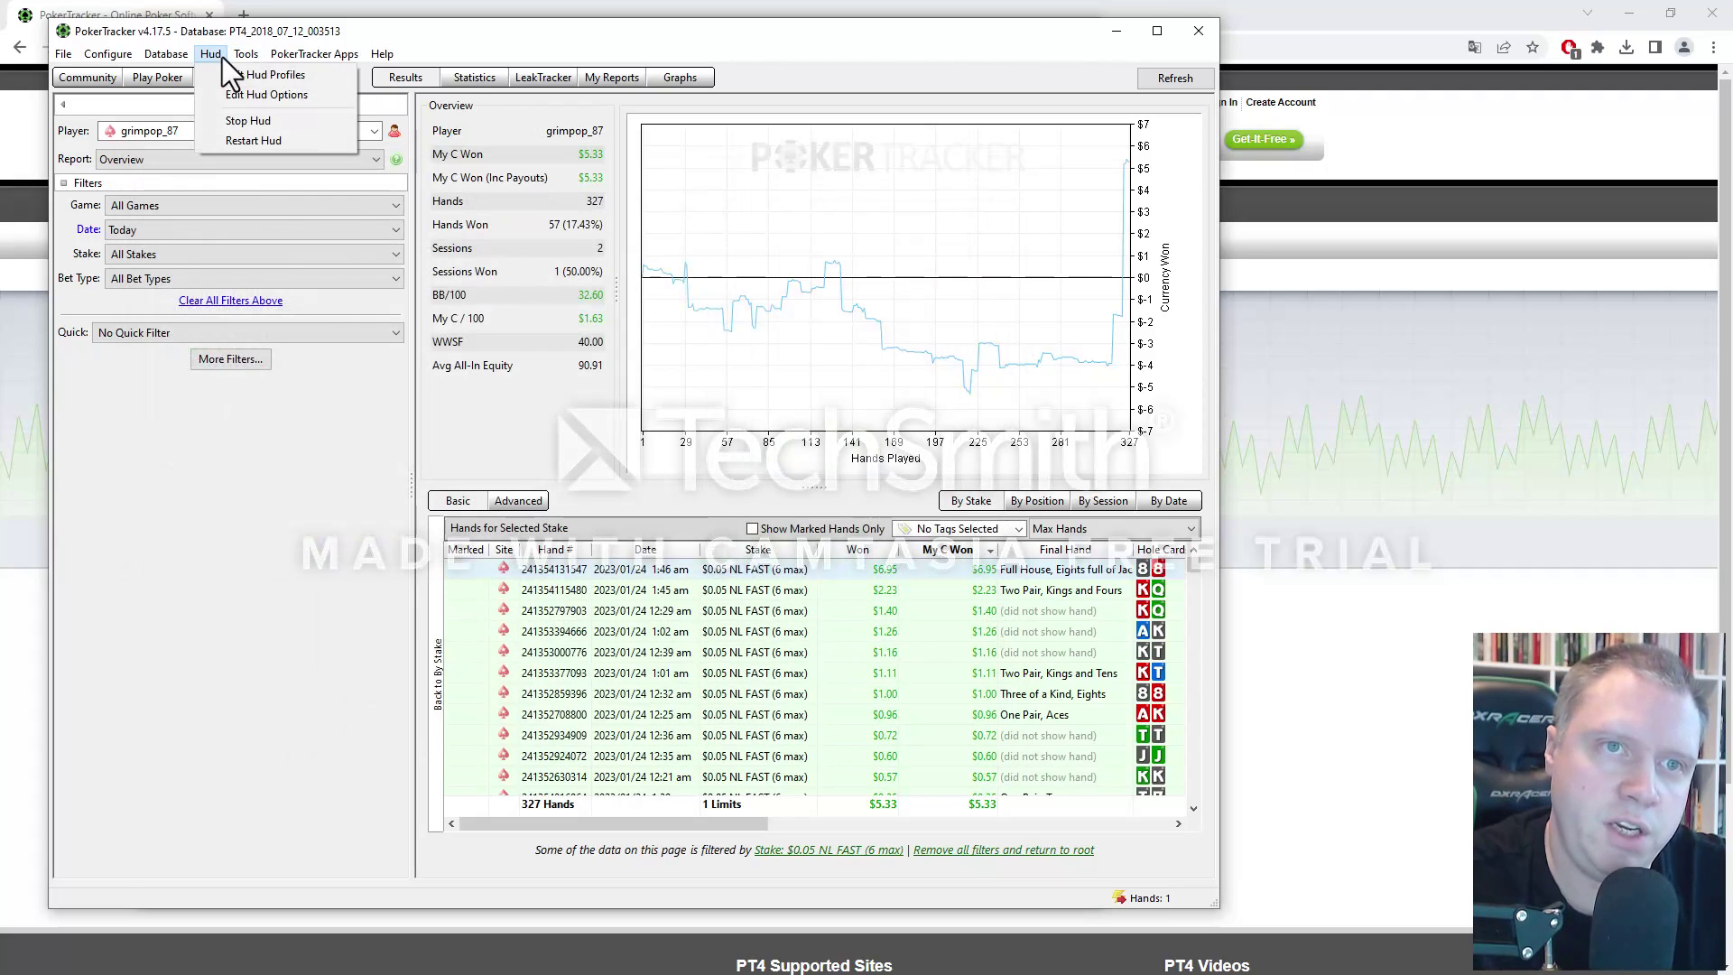
pyautogui.click(229, 76)
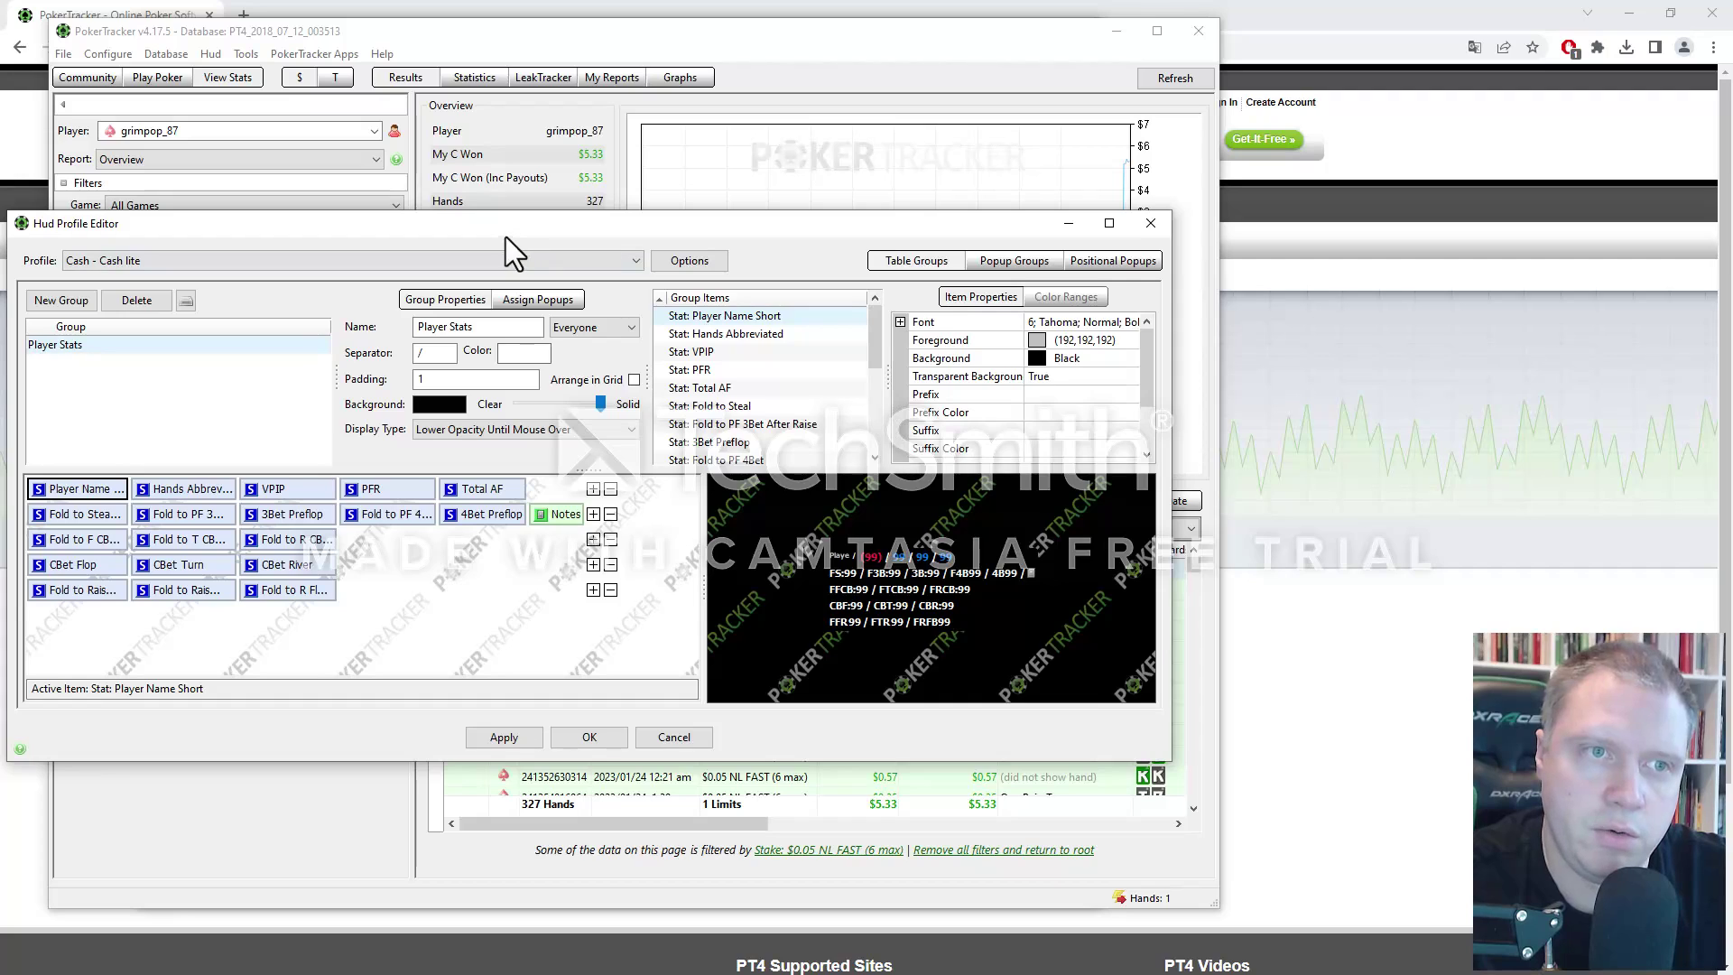
pyautogui.click(515, 224)
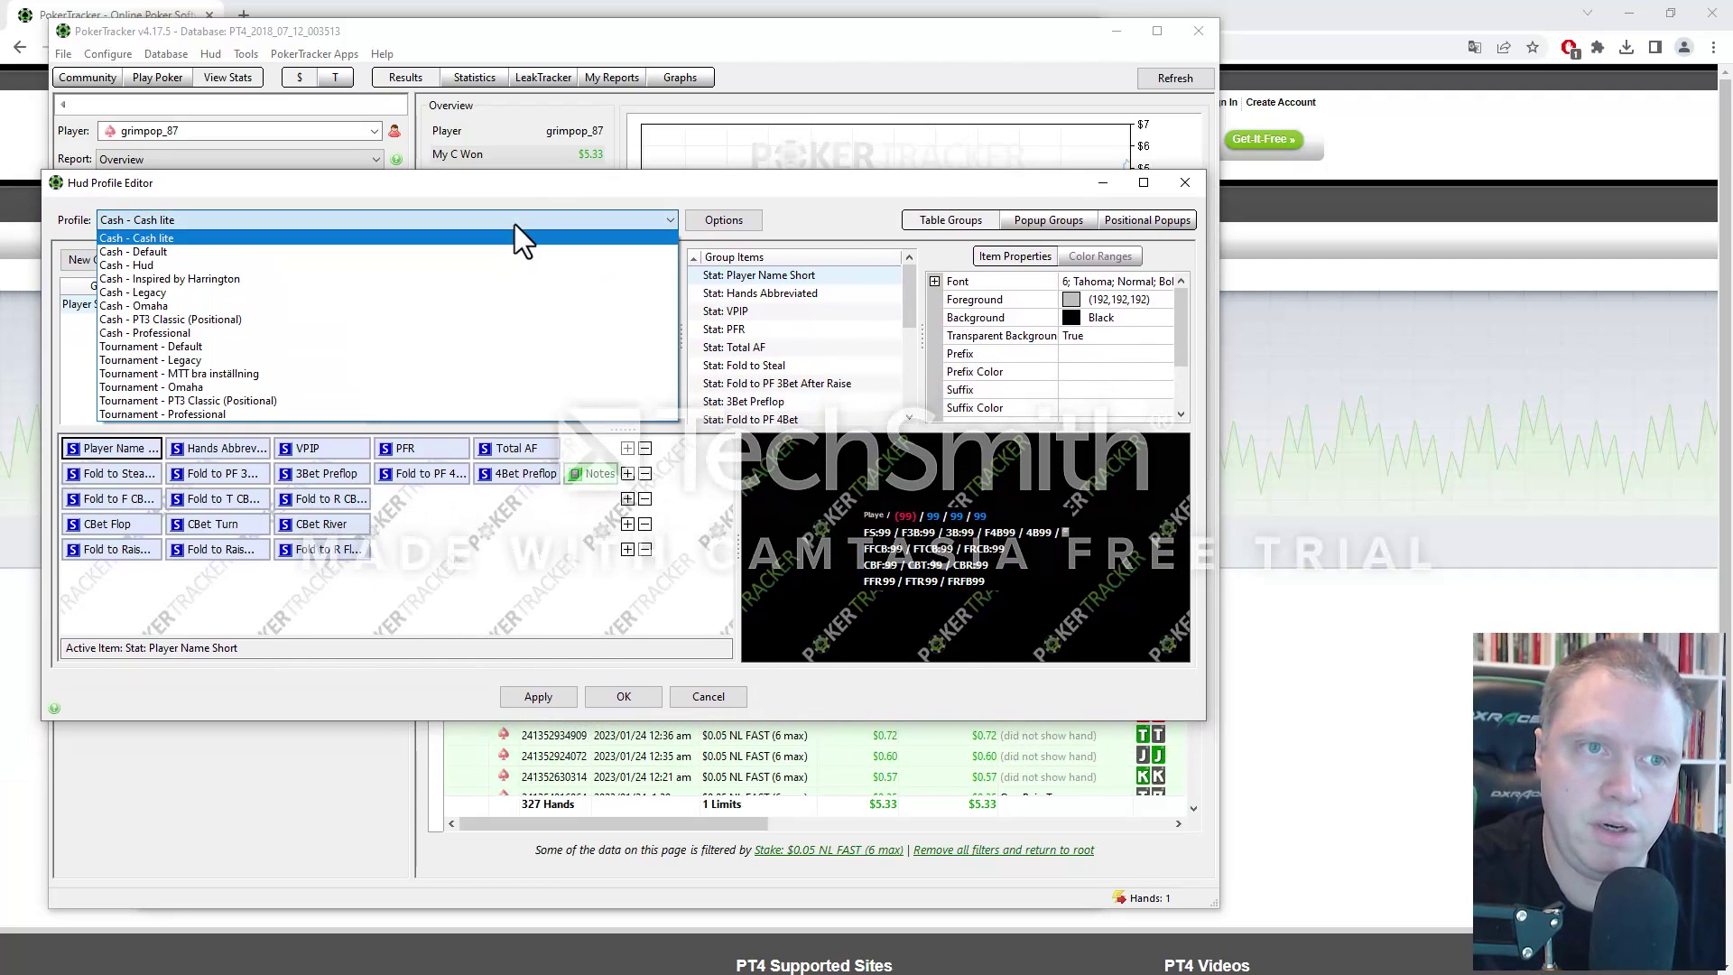
pyautogui.click(489, 253)
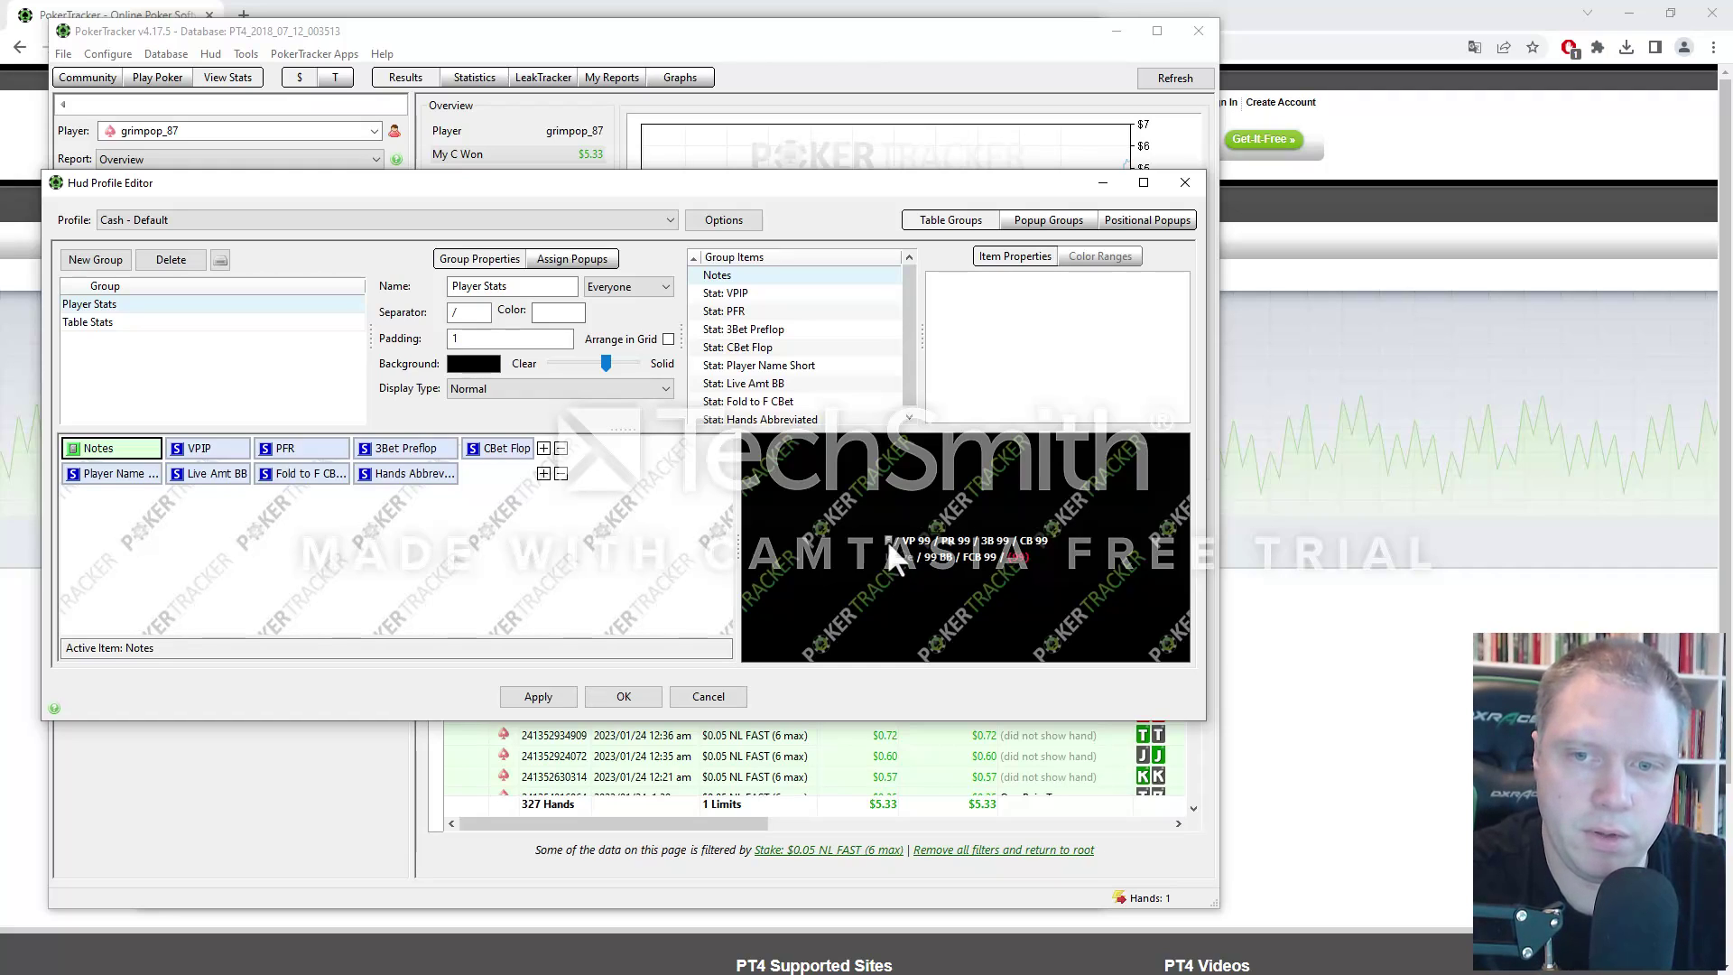
# Examine the VPIP, 3Bet Preflop, Hands Abbreviated and CBet Flop items in the profile's Player Stats group.
pyautogui.click(213, 448)
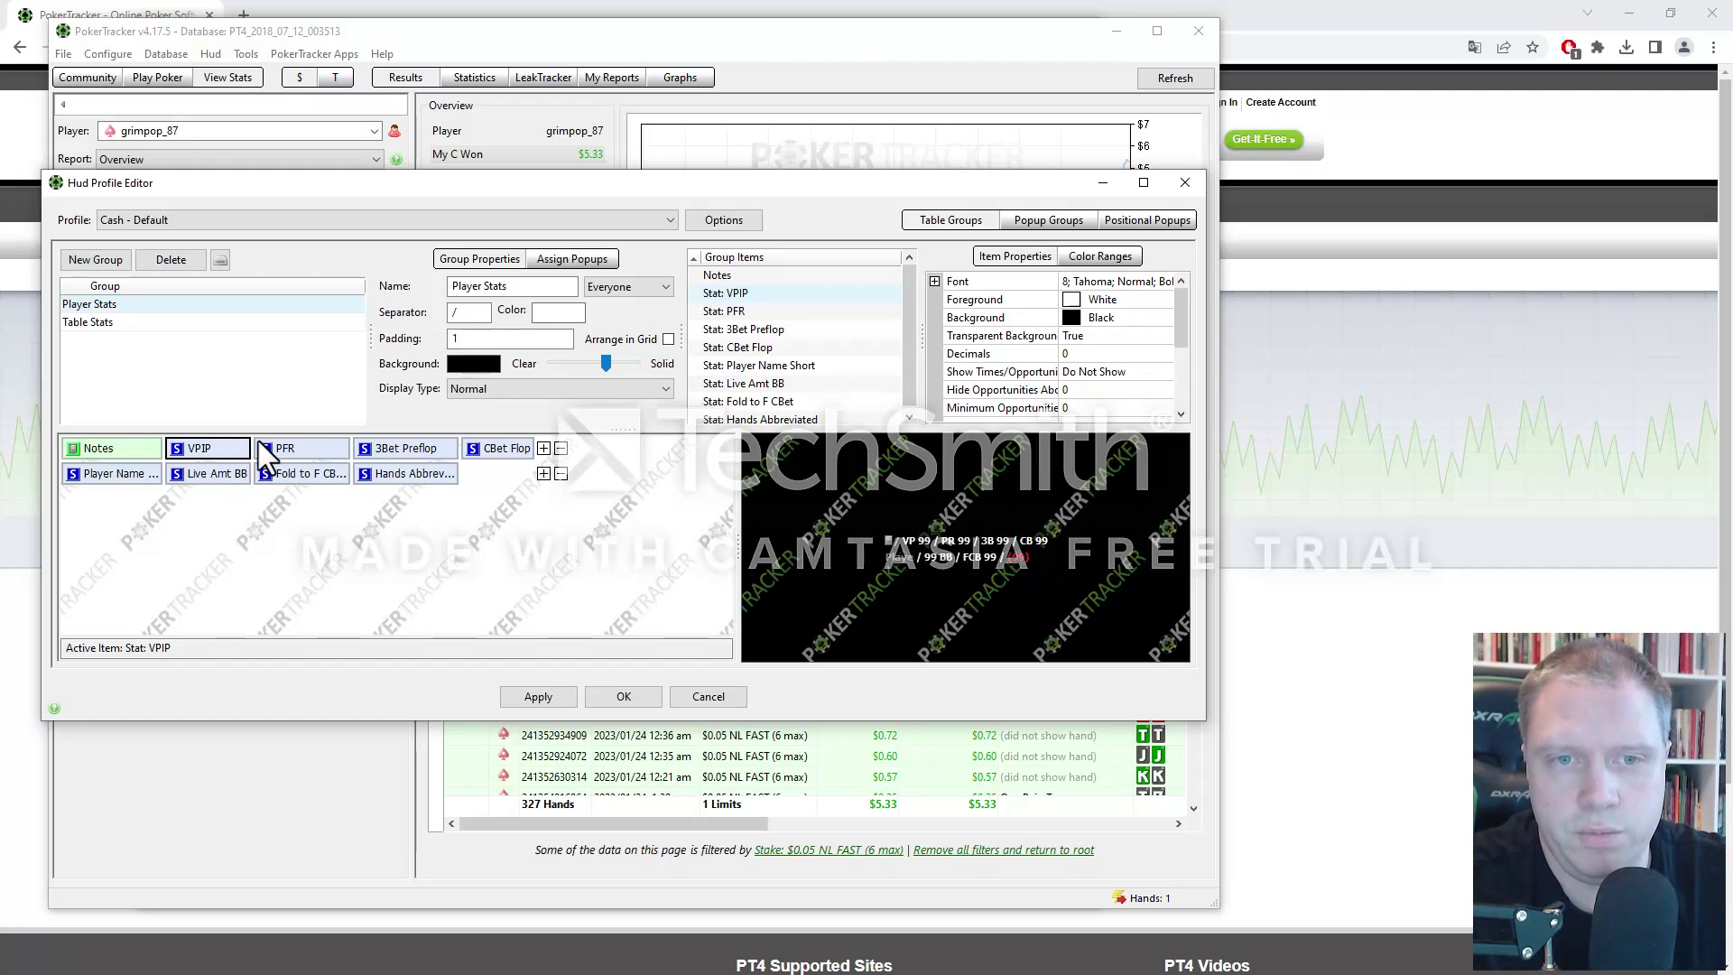
pyautogui.click(436, 455)
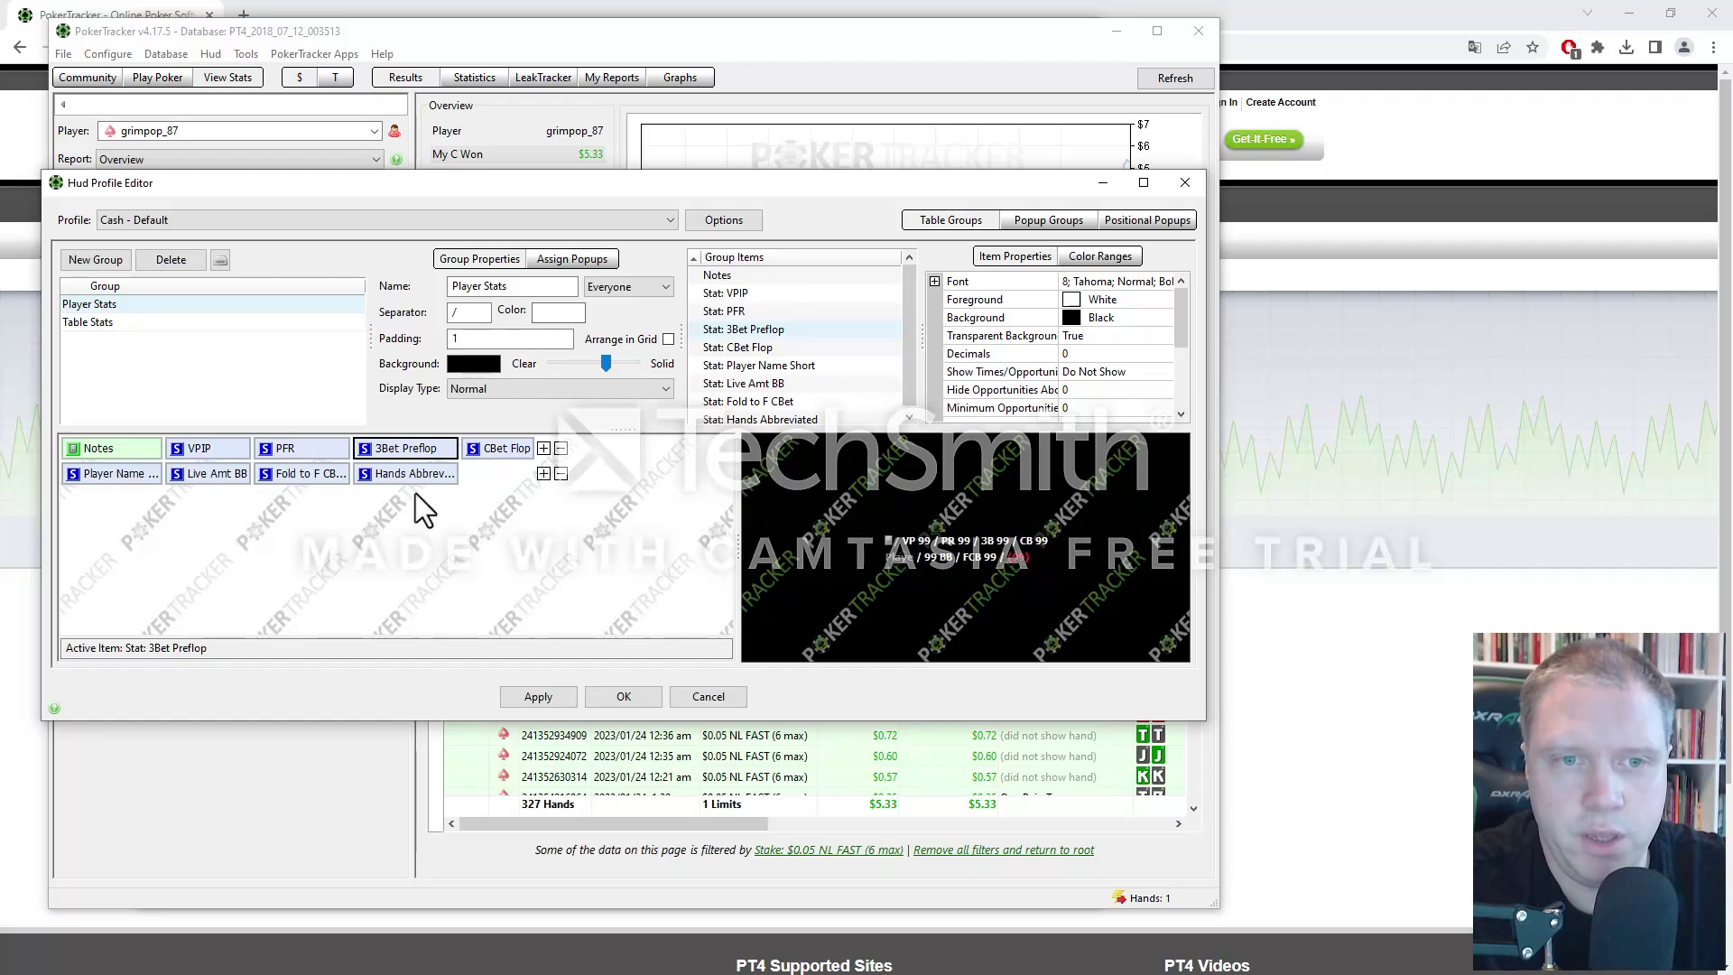
pyautogui.click(413, 477)
pyautogui.click(503, 449)
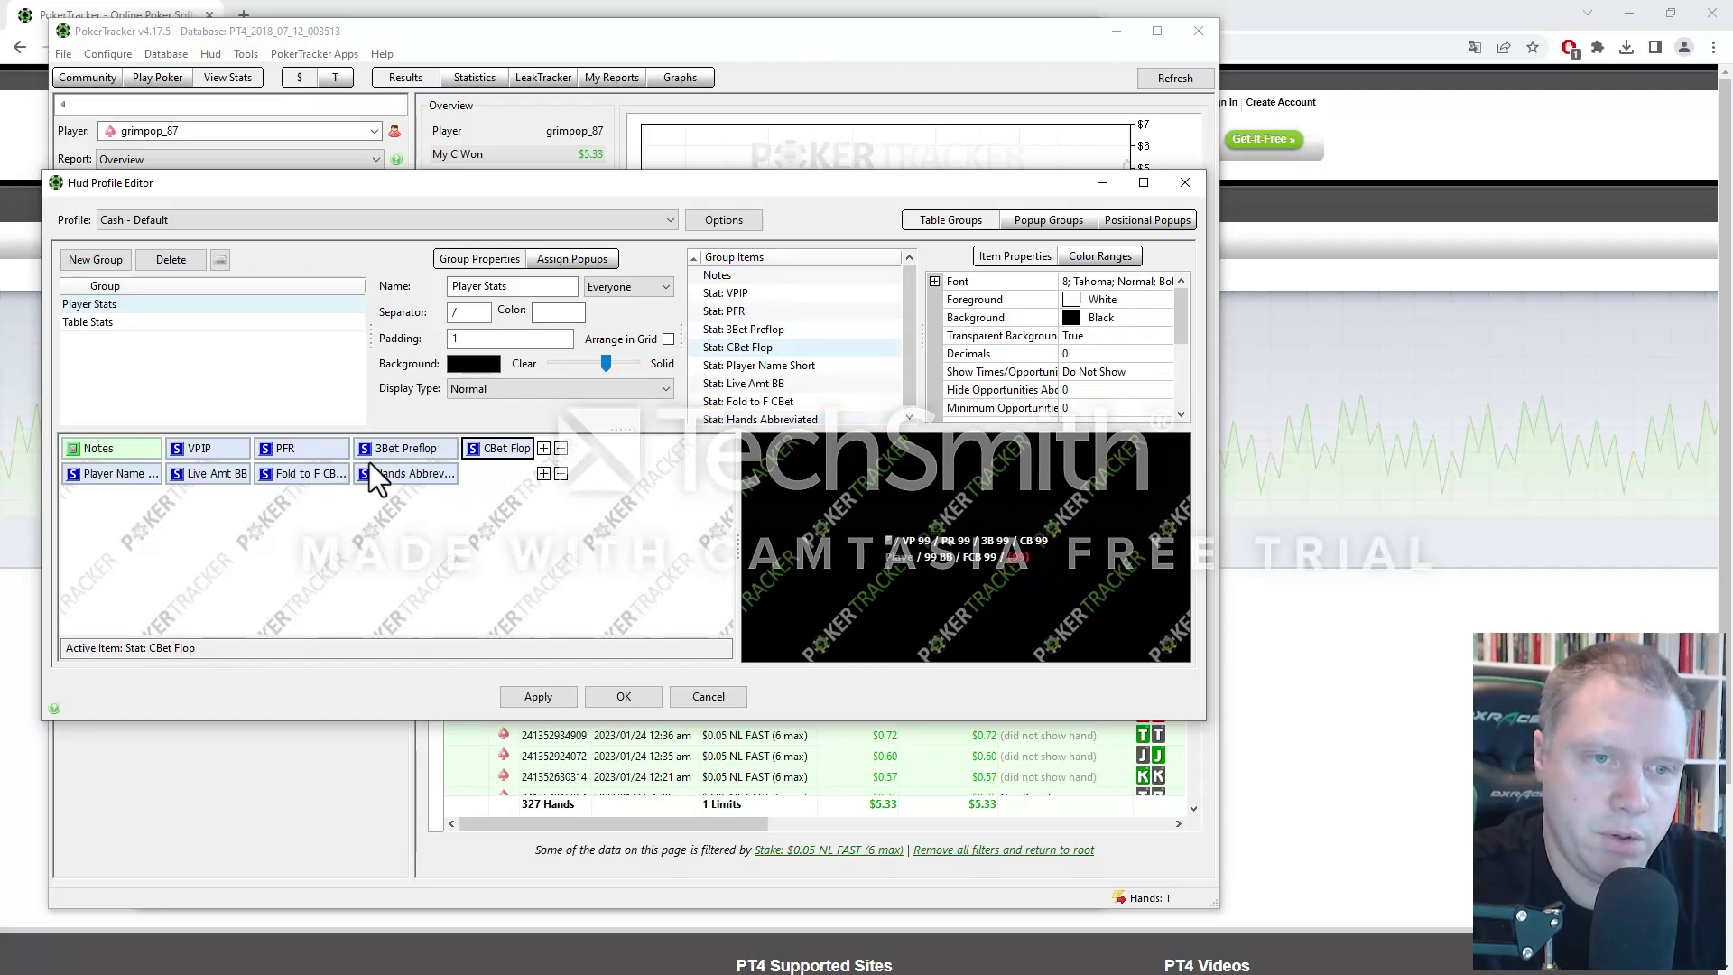
# Search the statistics for 4bet, add 4Bet Preflop to the Player Stats group, and place it on its own third line.
pyautogui.click(543, 473)
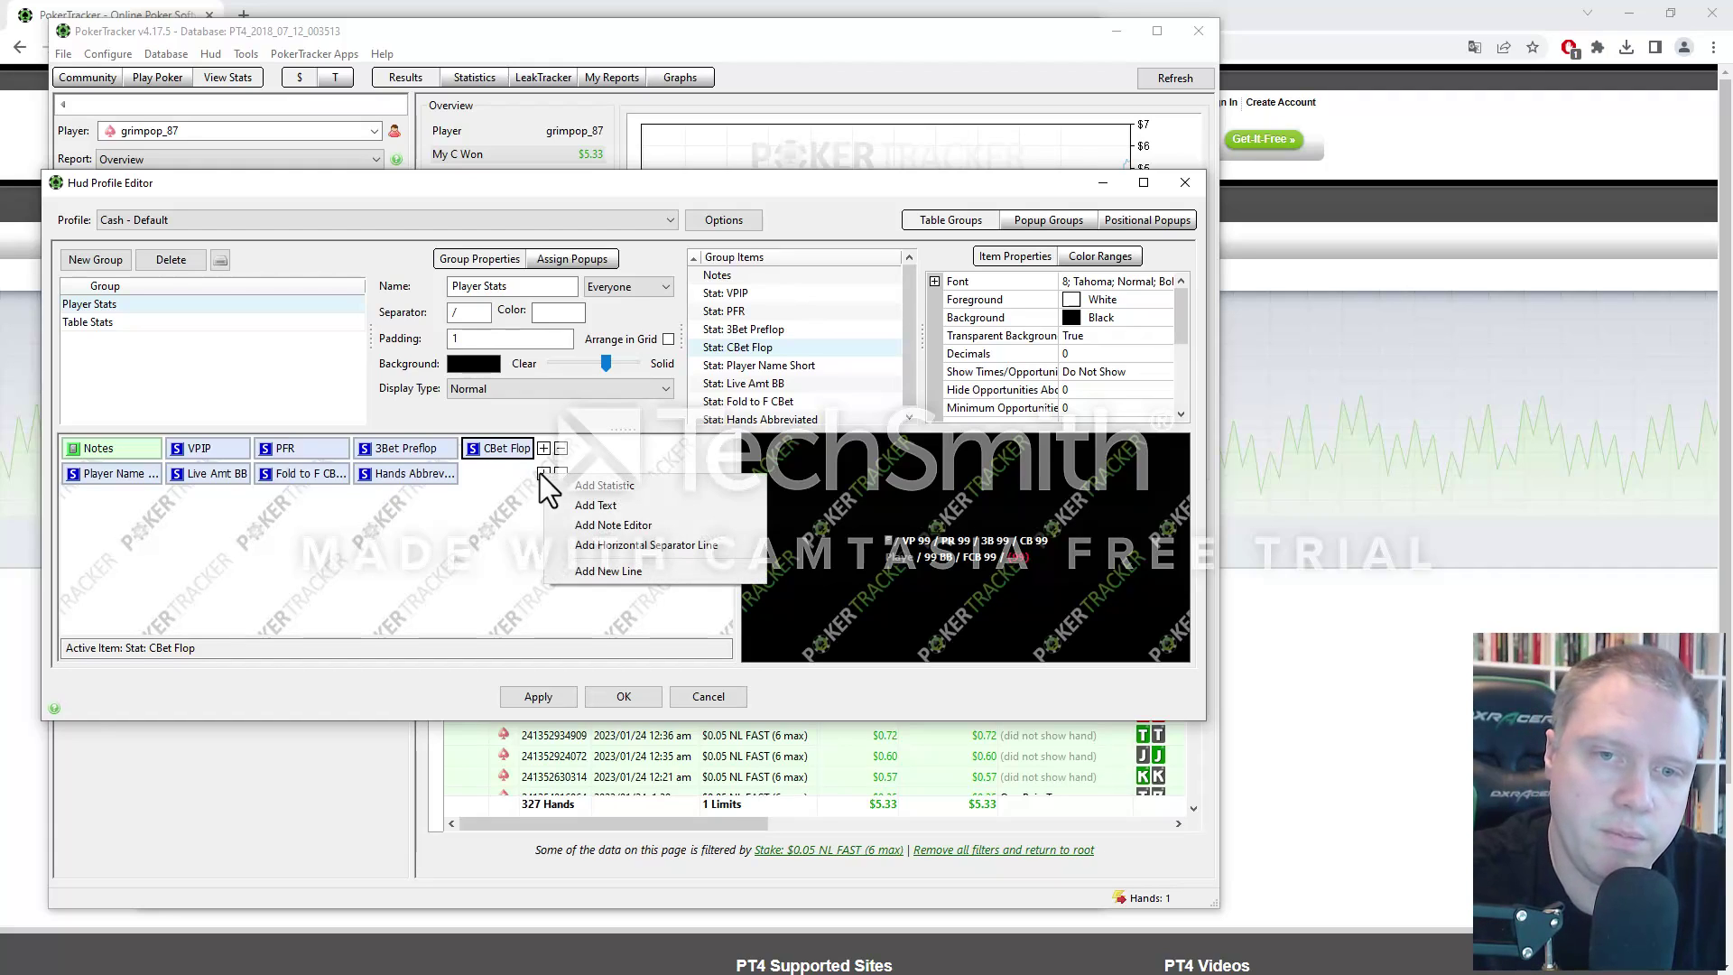
pyautogui.click(594, 484)
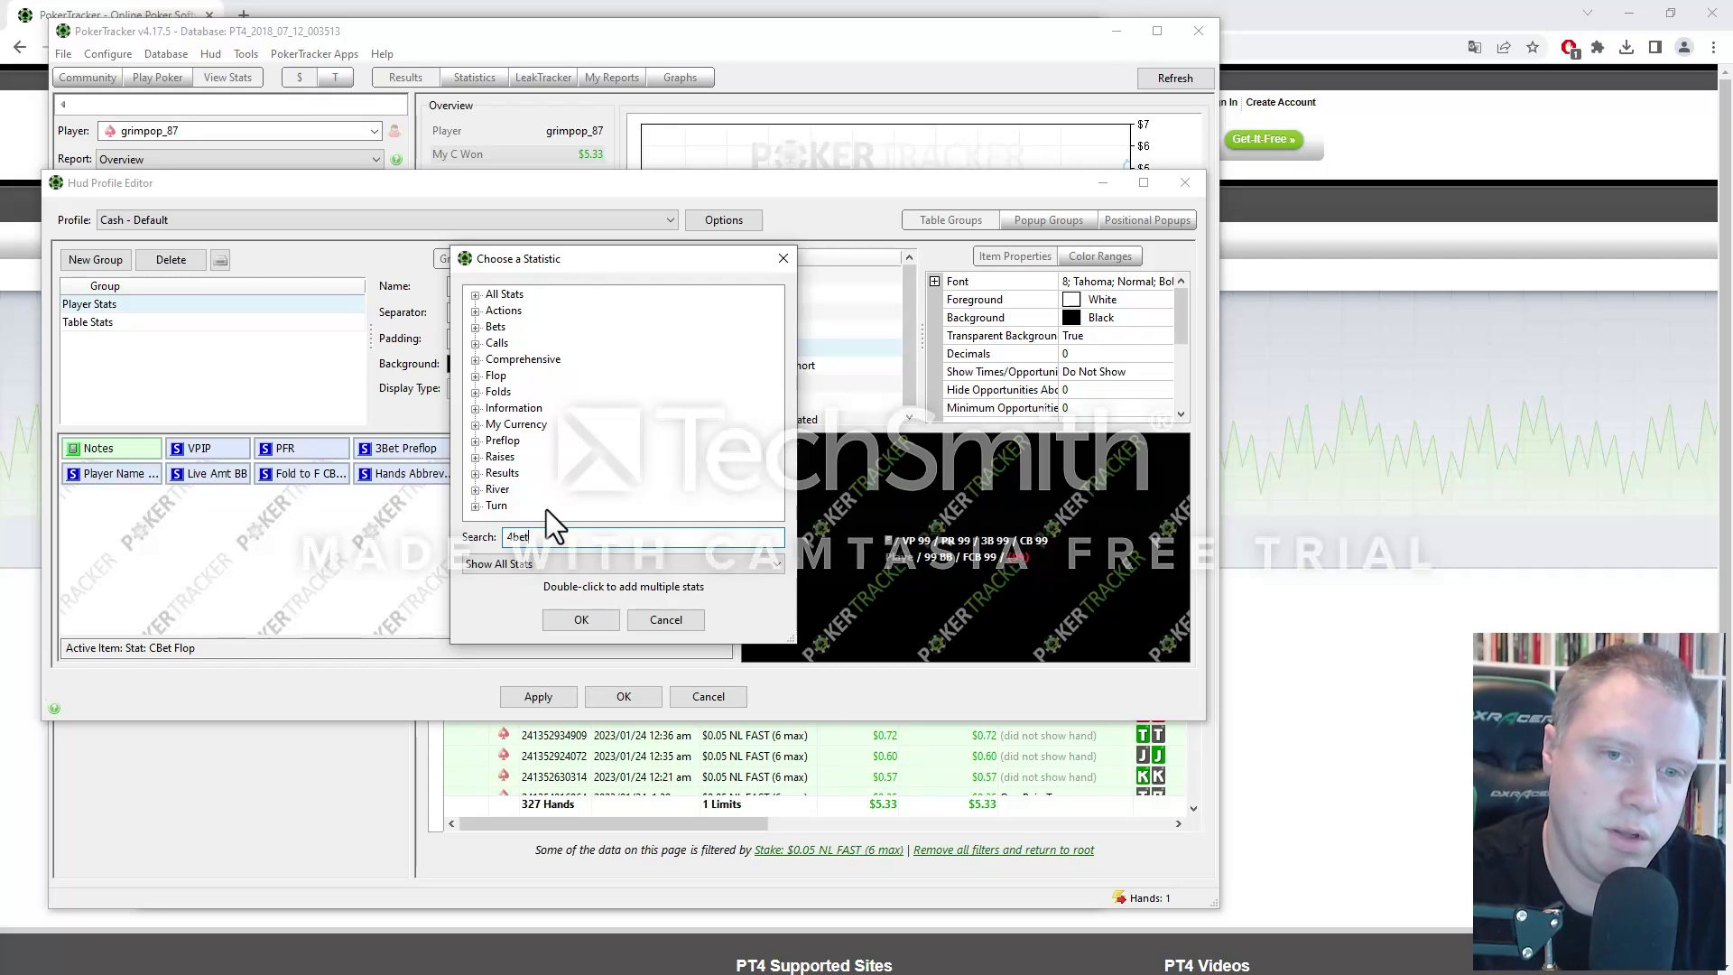
pyautogui.write('bet')
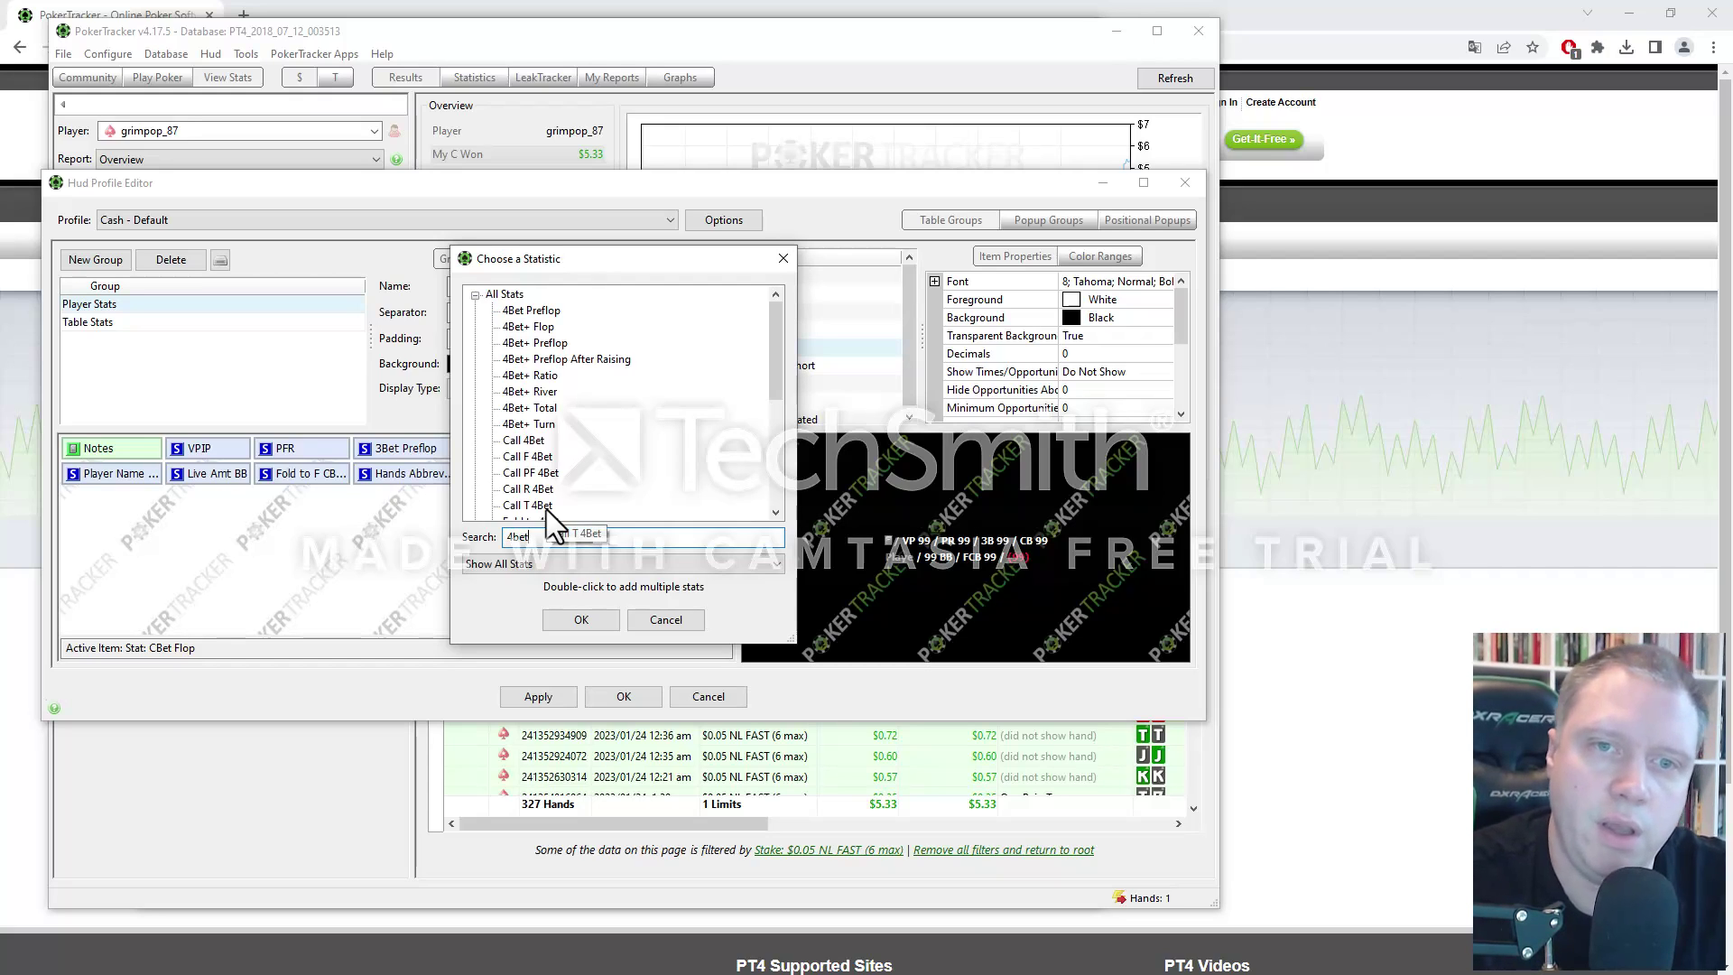
pyautogui.click(527, 309)
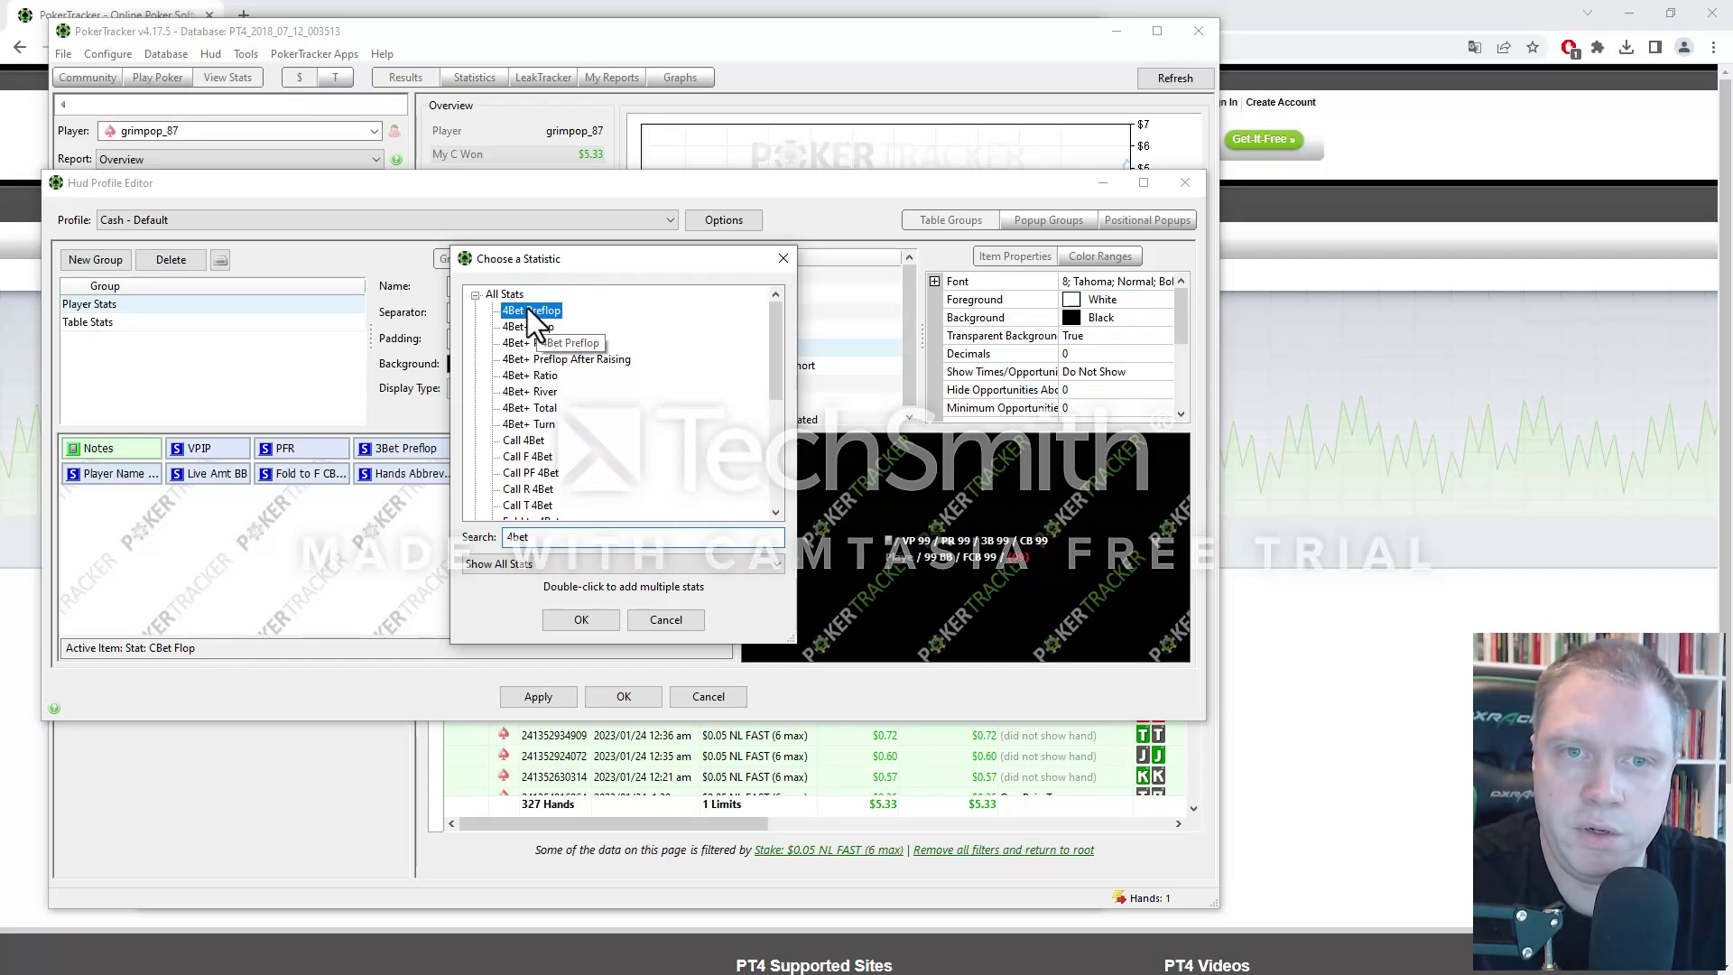
pyautogui.click(582, 619)
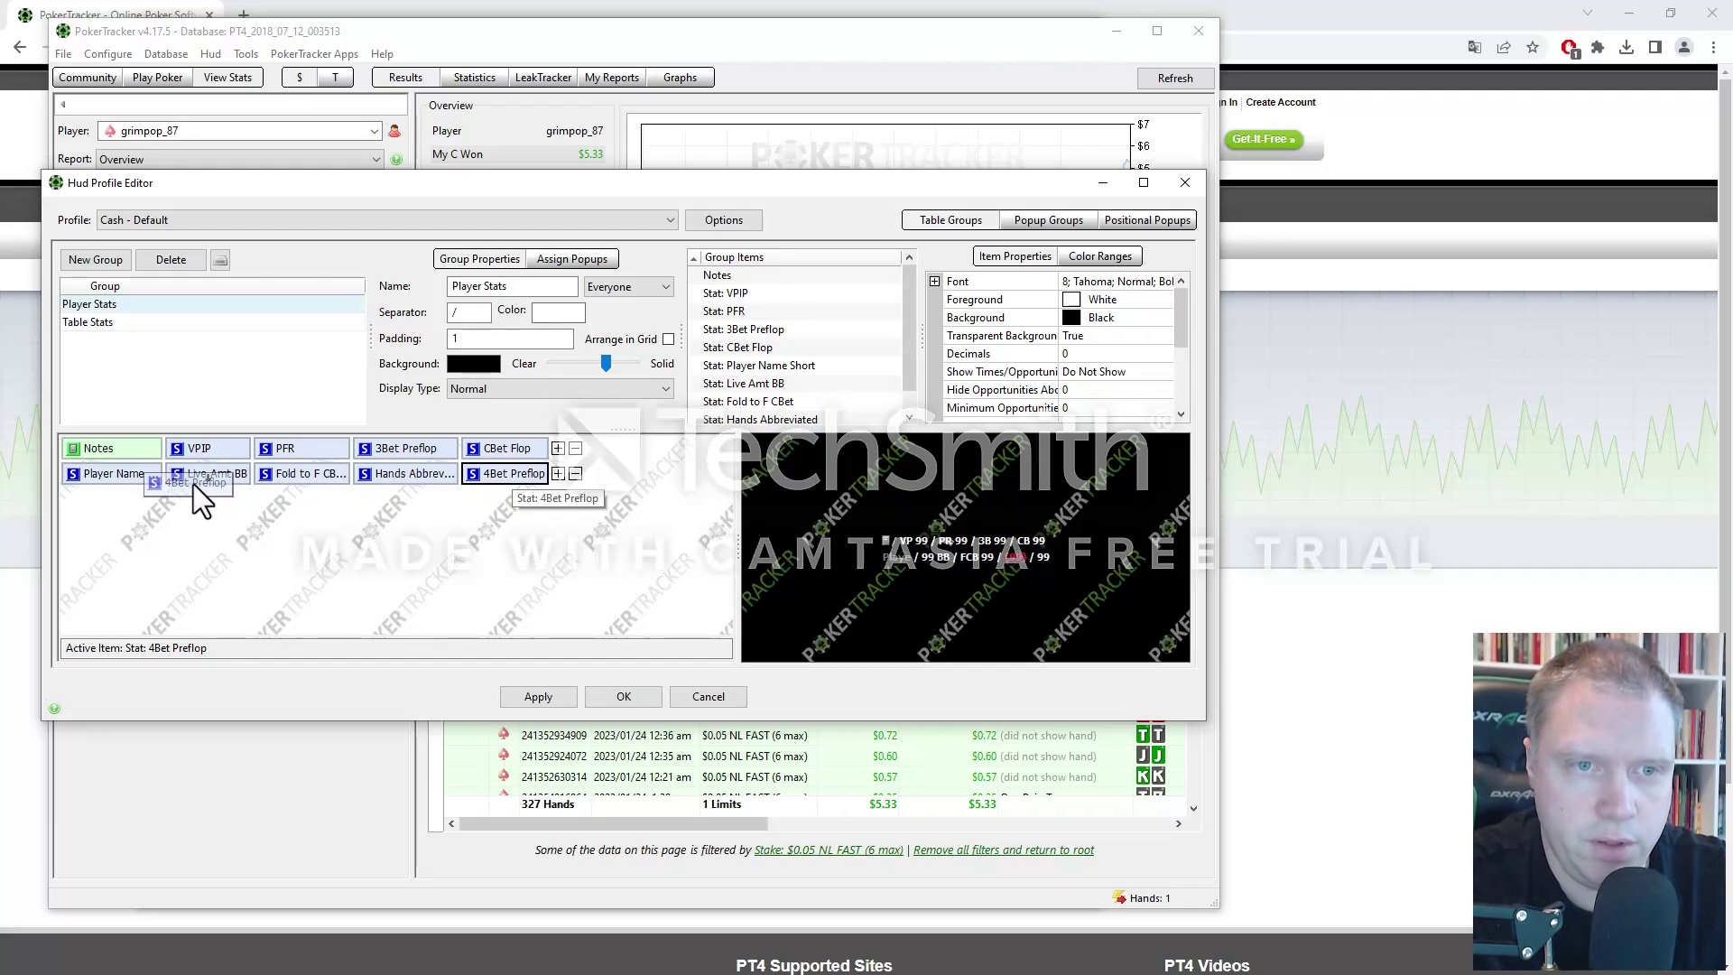
pyautogui.moveTo(193, 484); pyautogui.dragTo(170, 494)
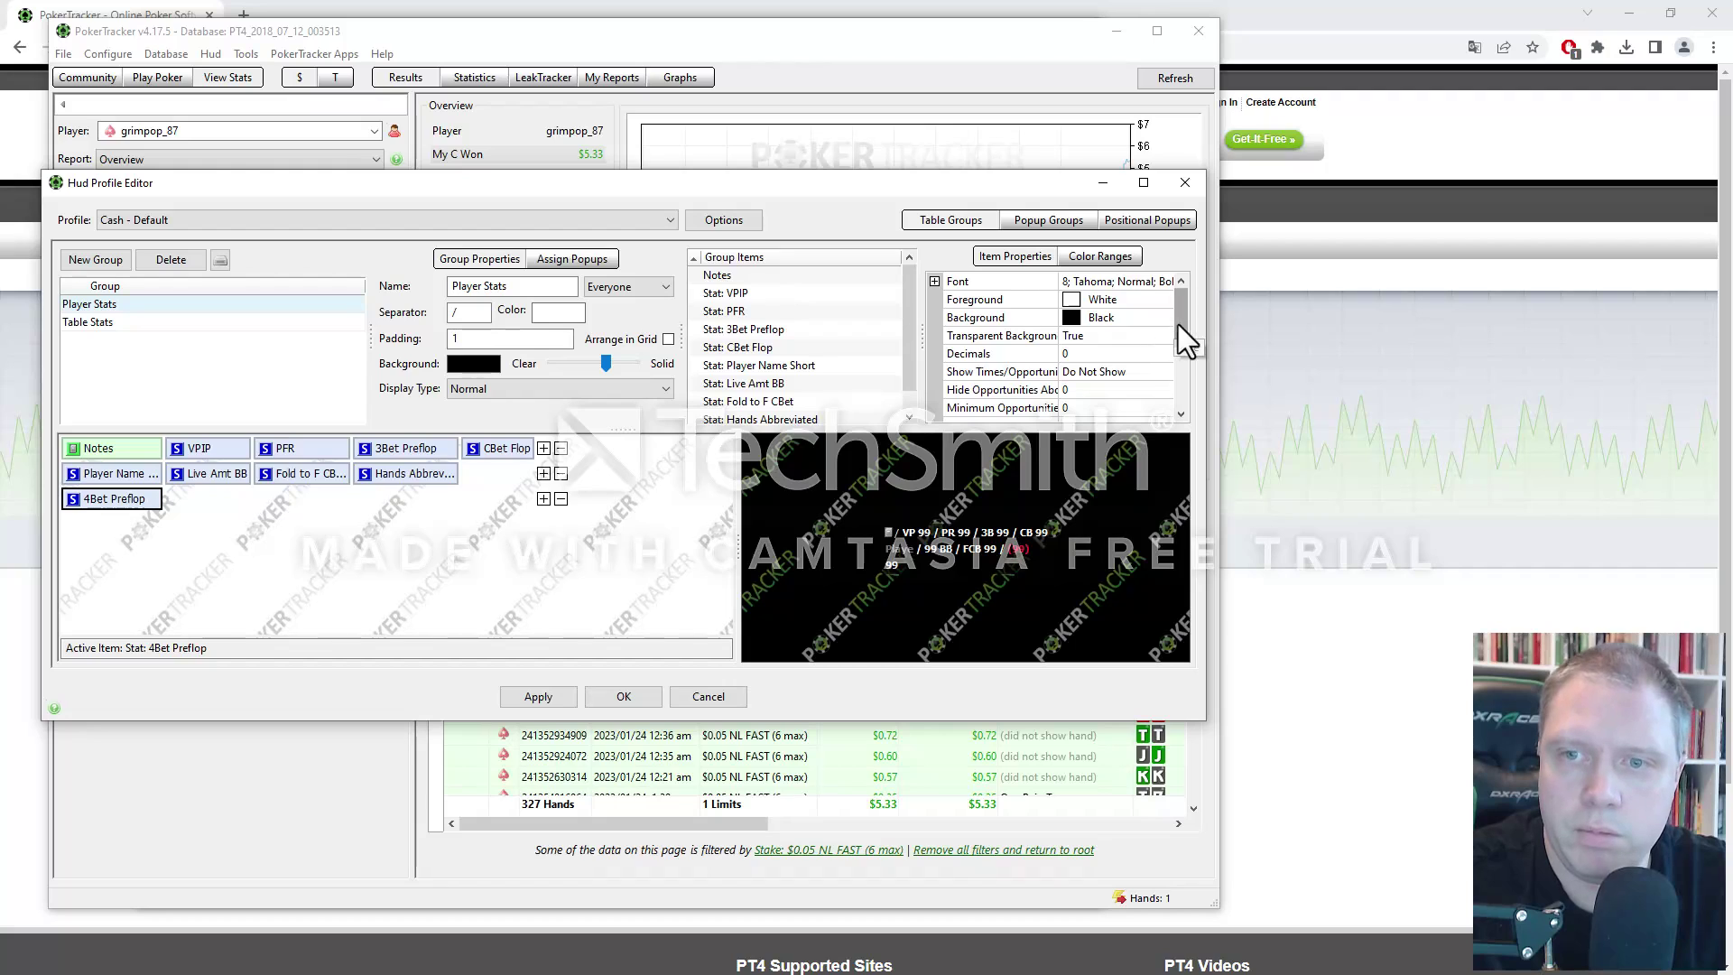
# Set the prefix of the 4Bet Preflop statistic to 4bet in its item properties.
pyautogui.moveTo(1178, 323); pyautogui.dragTo(1185, 372)
pyautogui.click(1074, 302)
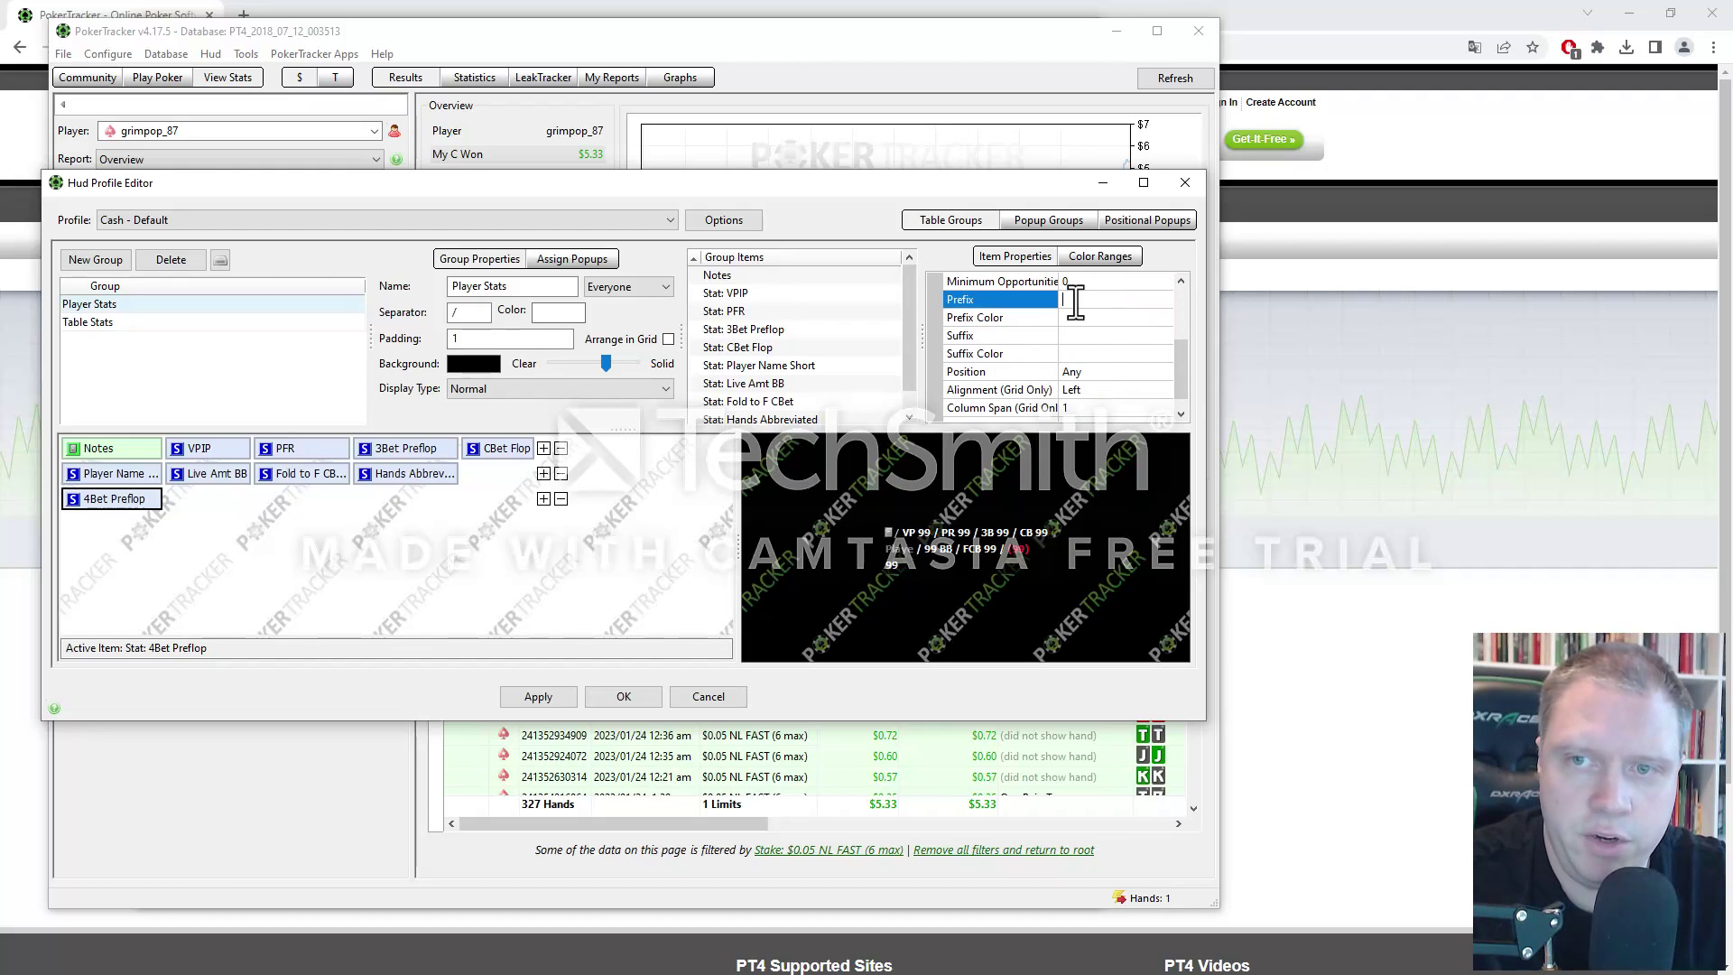
pyautogui.write('4')
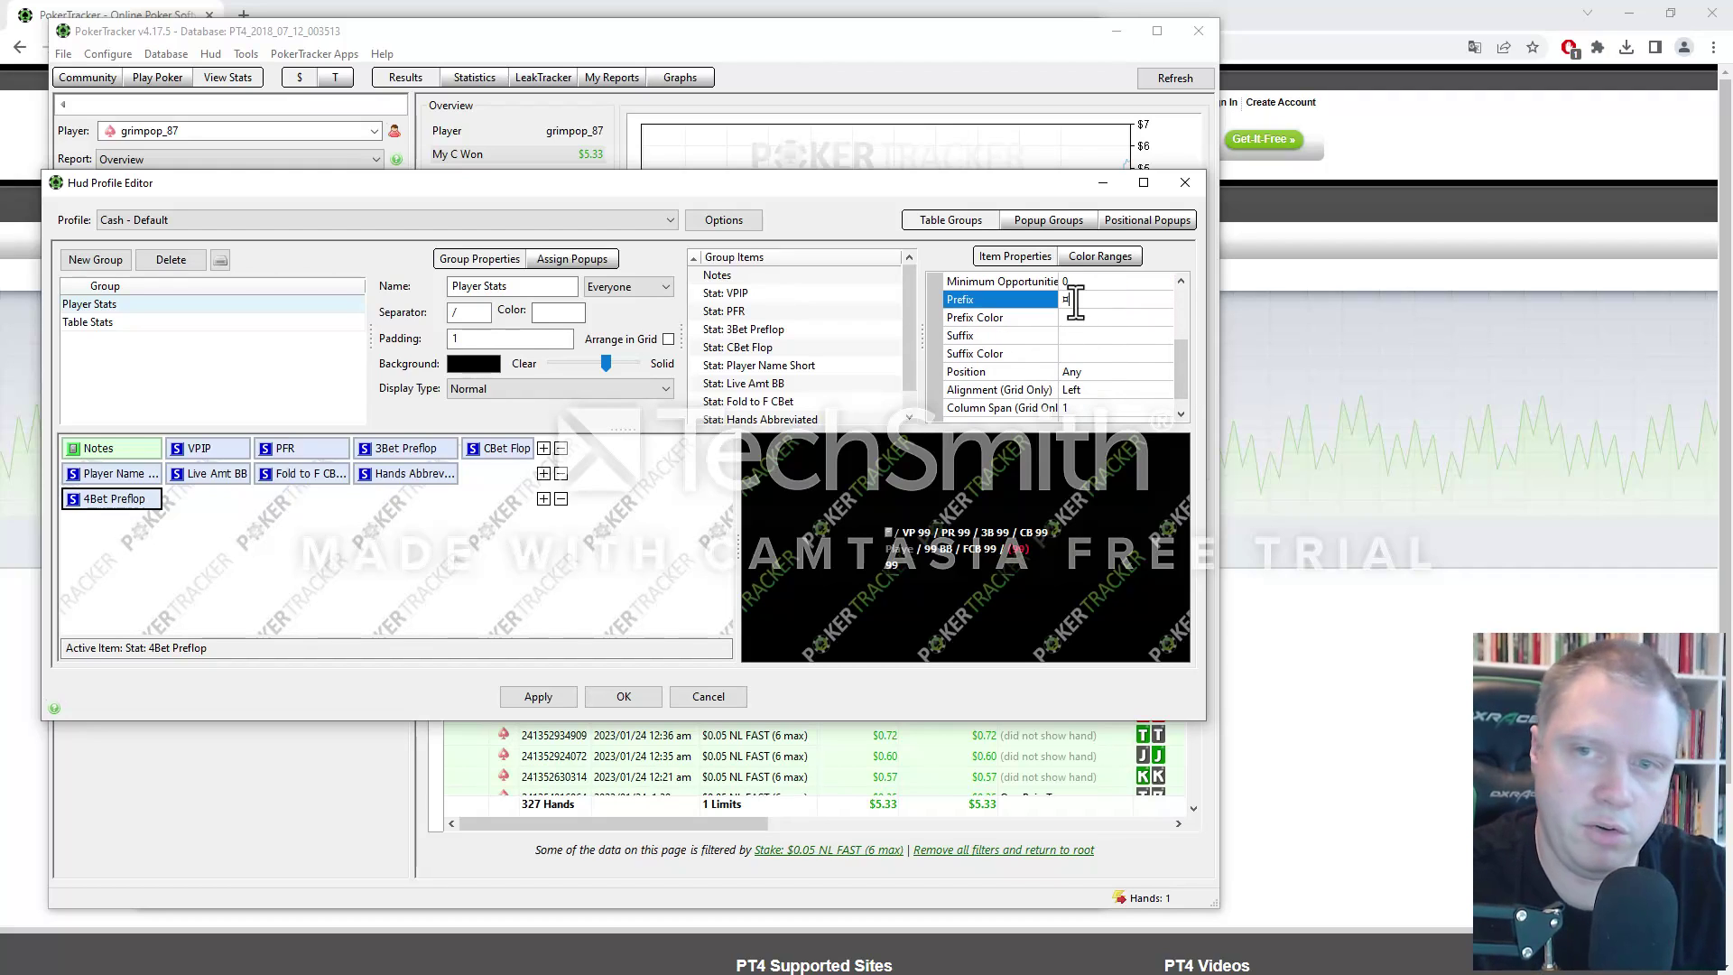
pyautogui.write('be')
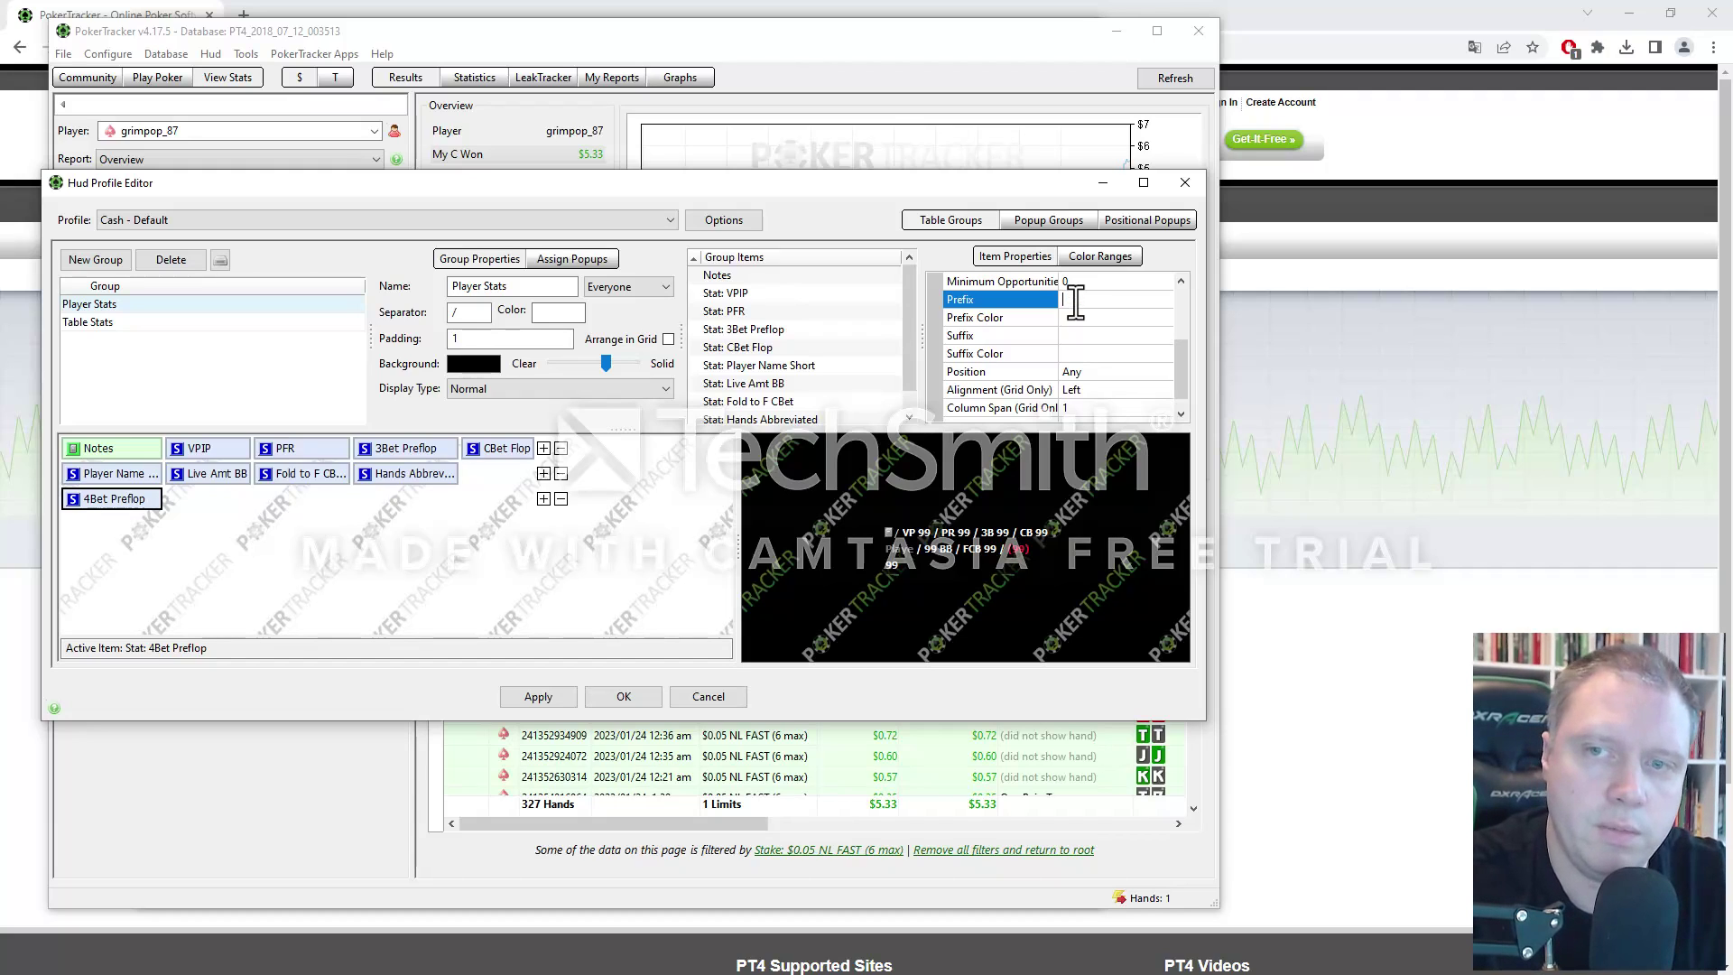
pyautogui.write('t')
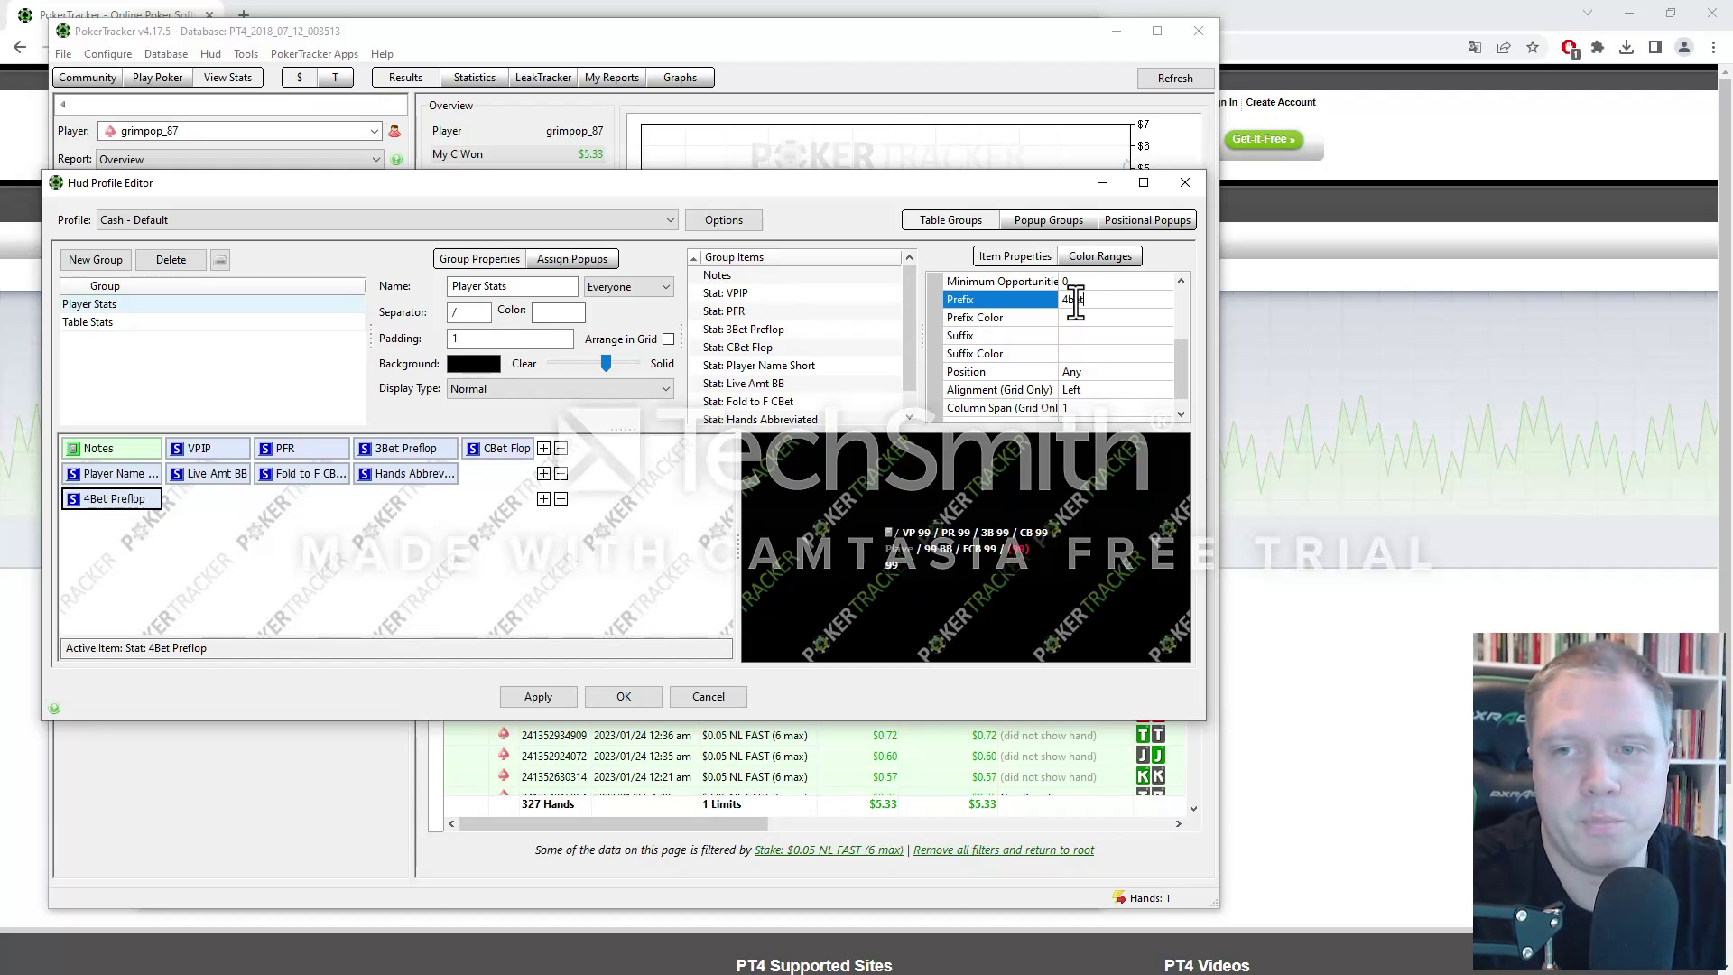
pyautogui.click(1094, 353)
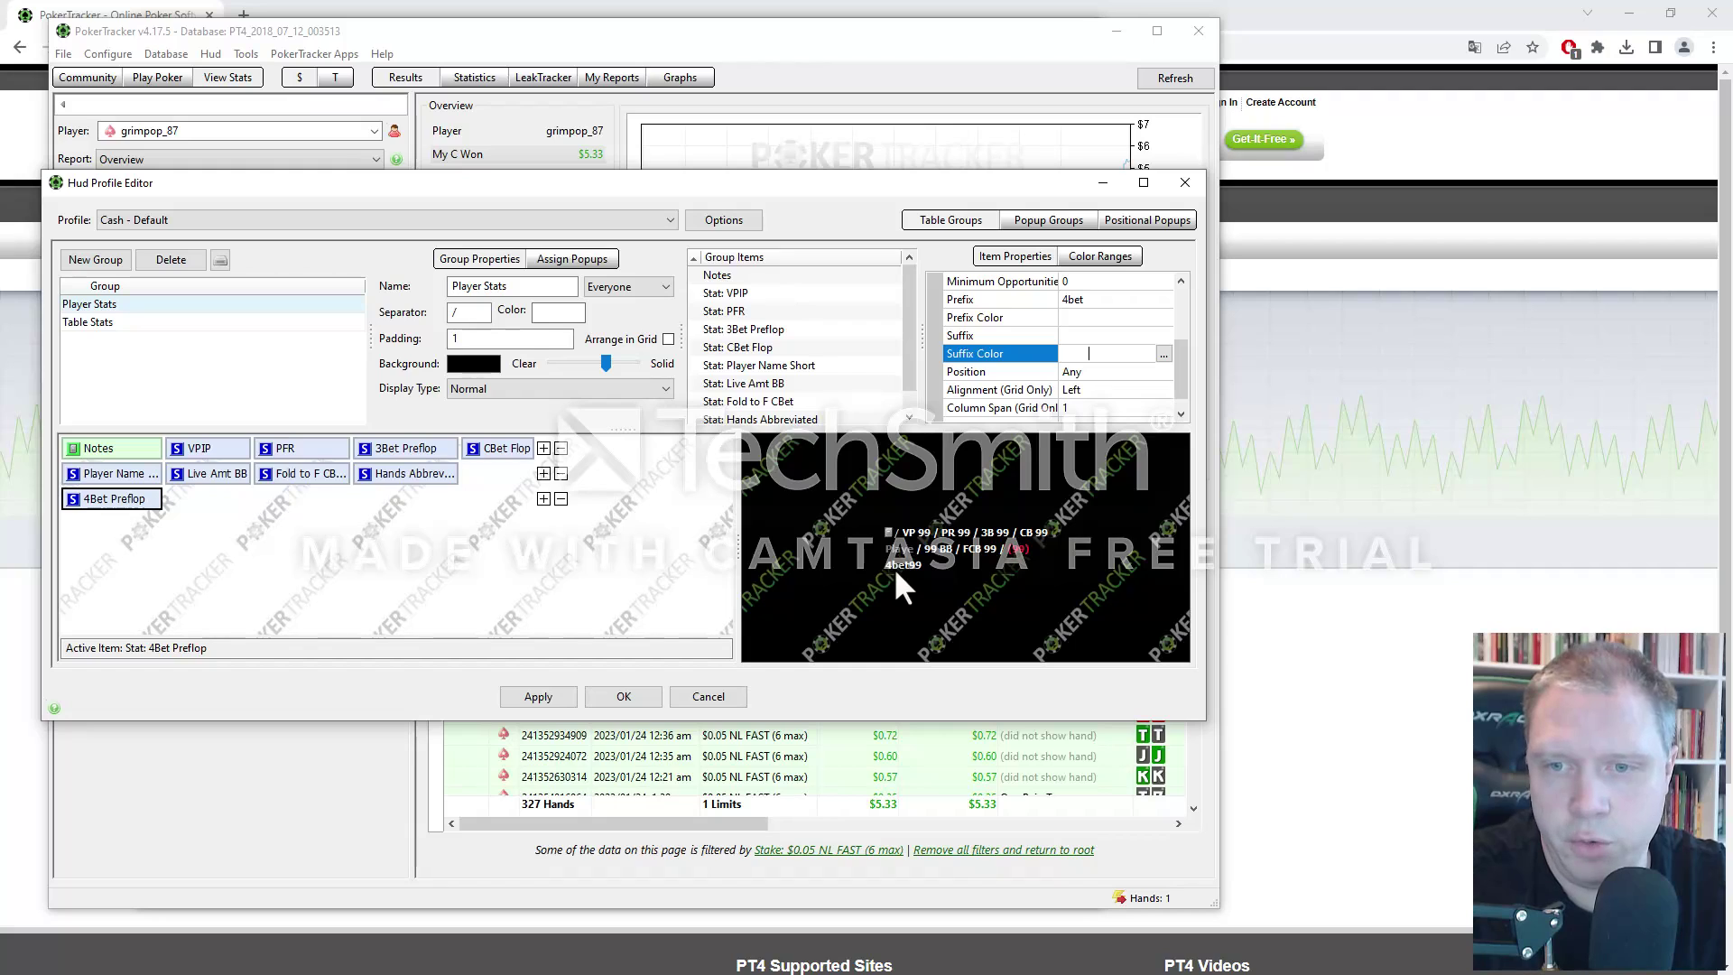